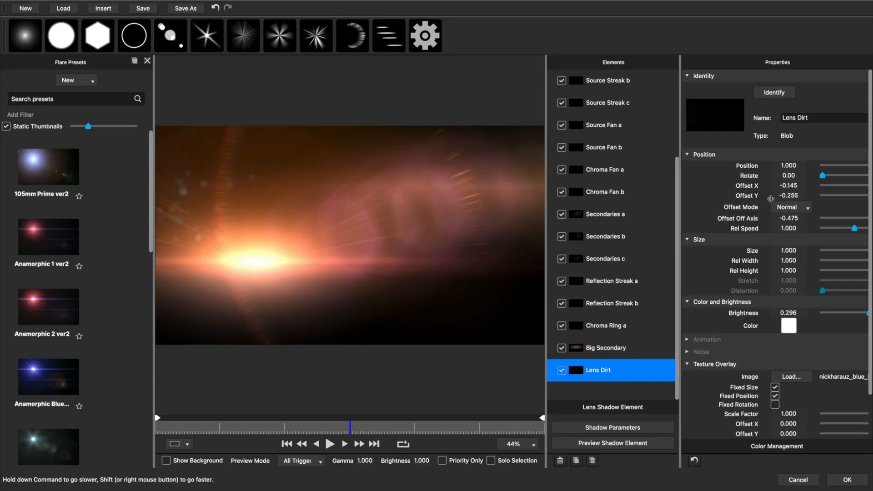
{"action": "mouse_move", "coordinate": [770, 199]}
{"action": "left_mouse_down"}
{"action": "mouse_move", "coordinate": [725, 206]}
{"action": "mouse_move", "coordinate": [769, 200]}
{"action": "left_mouse_up"}
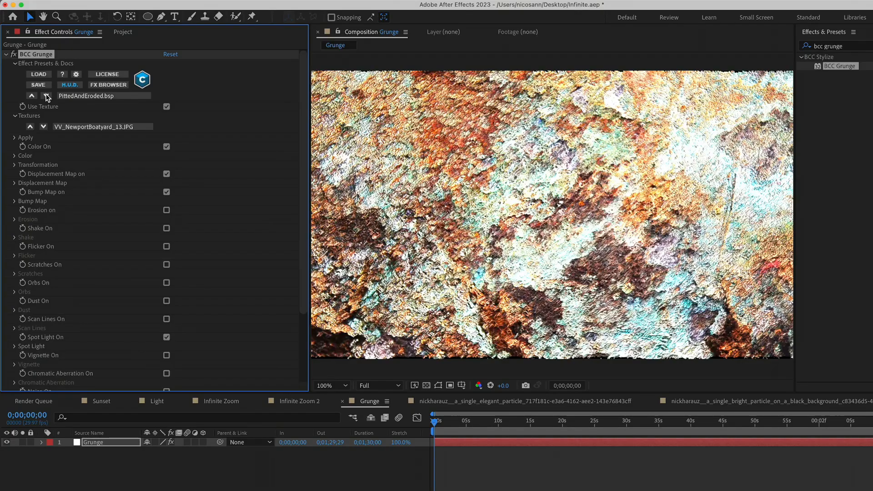
Step forward through the BCC Grunge effect presets on the Grunge layer, starting from PittedAndEroded.bsp
{"action": "left_click", "coordinate": [46, 96]}
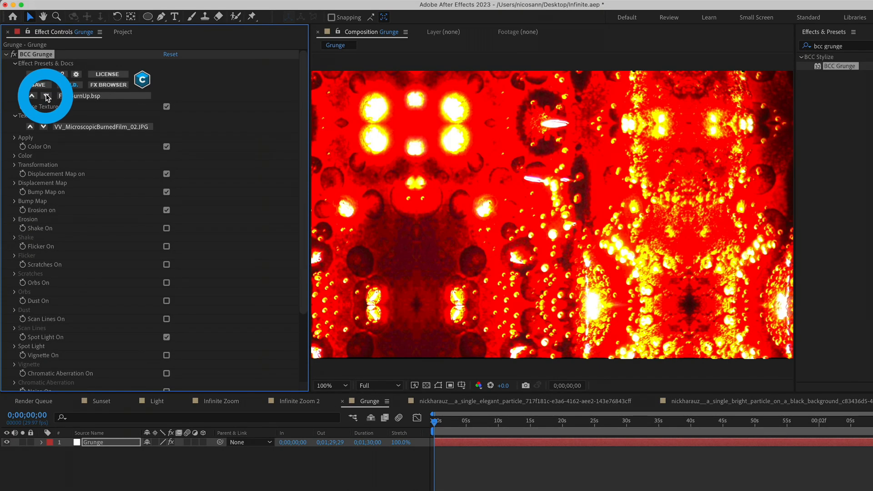
{"action": "left_click", "coordinate": [46, 96]}
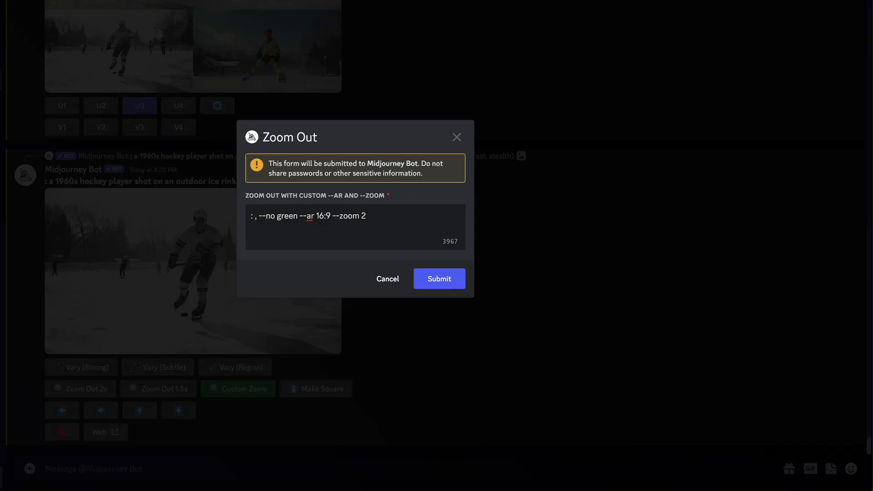
Add "In montreal" to the custom zoom-out prompt and remove the --no green parameter
{"action": "type", "text": "In montreal, --no green --ar 16:9 --zoom 2"}
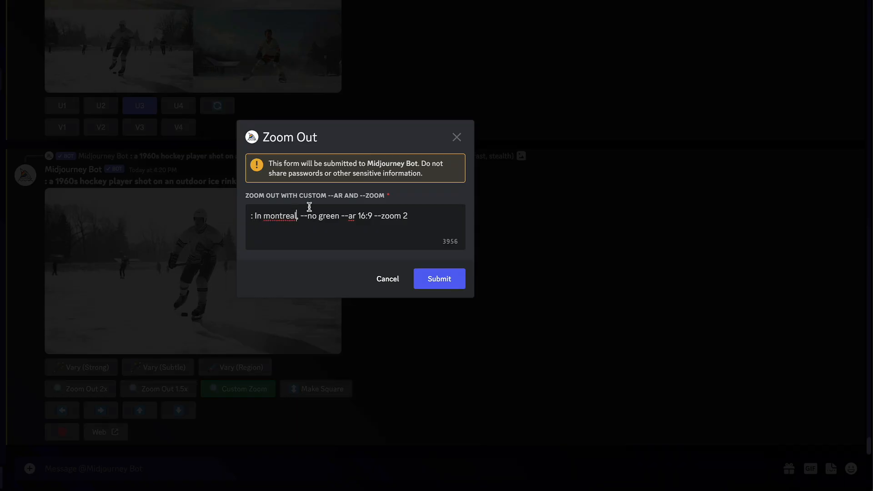
{"action": "left_click_drag", "start_coordinate": [301, 216], "coordinate": [341, 215]}
{"action": "key", "text": "BackSpace"}
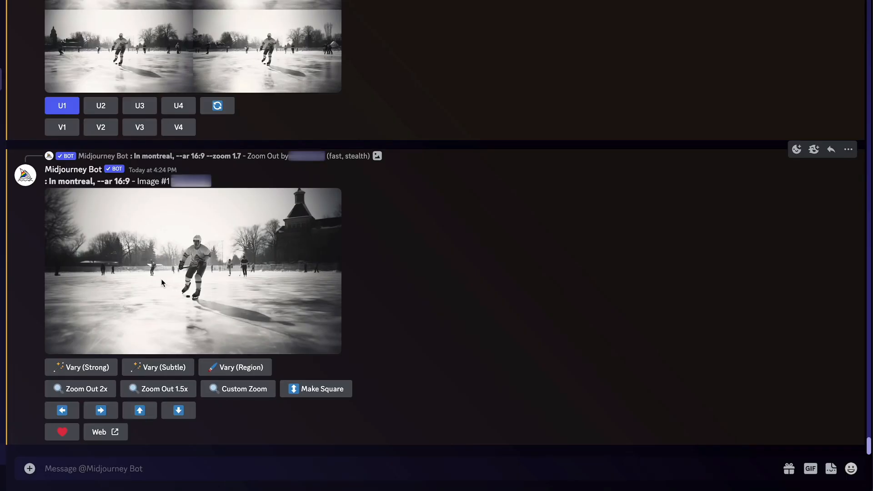
{"action": "right_click", "coordinate": [161, 279]}
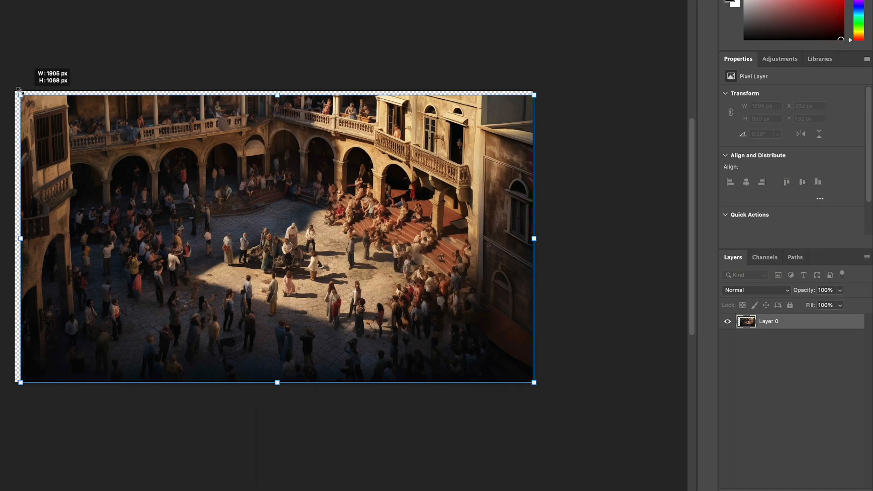
{"action": "left_click_drag", "start_coordinate": [18, 89], "coordinate": [15, 87]}
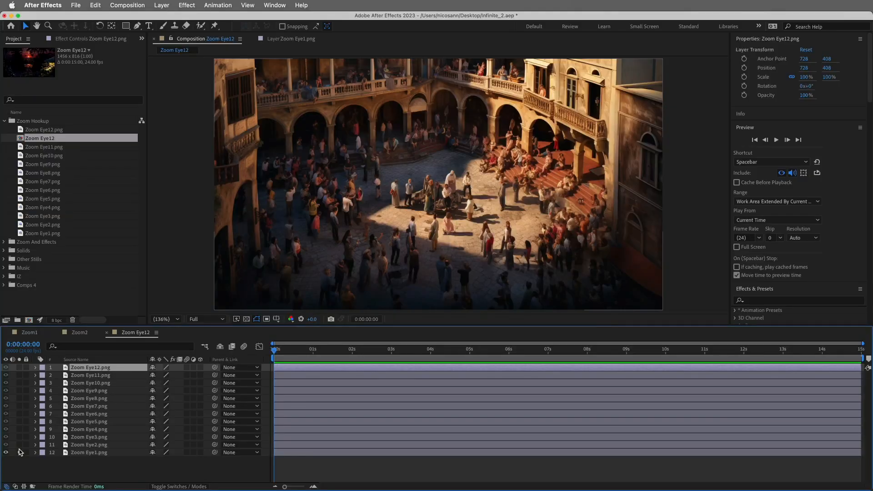
{"action": "left_click", "coordinate": [20, 445]}
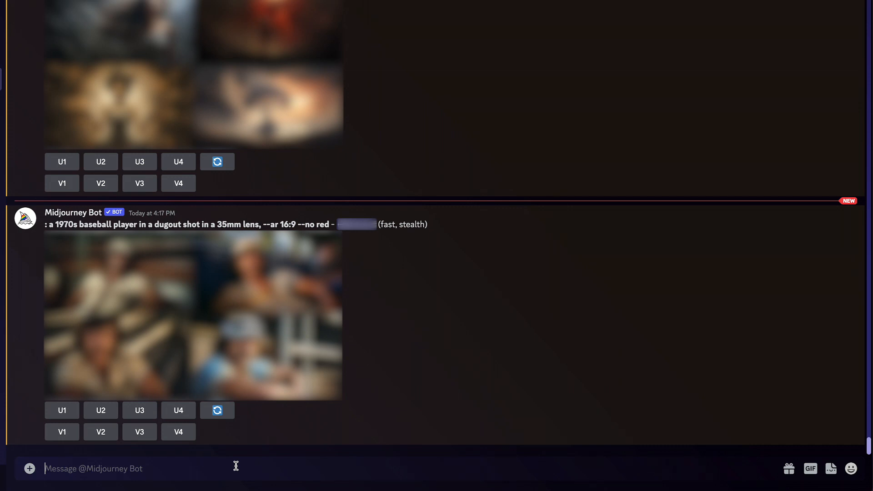
Generate images with the /imagine prompt ": a 1960s hockey player shot on an outdoor ice rink with a 35mm lens, --ar 16:9 --no green"
{"action": "type", "text": "/"}
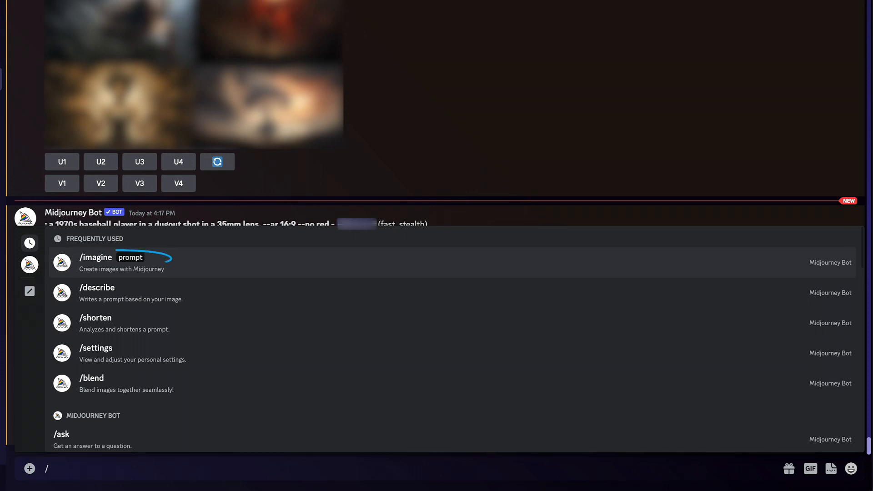
{"action": "key", "text": "Return"}
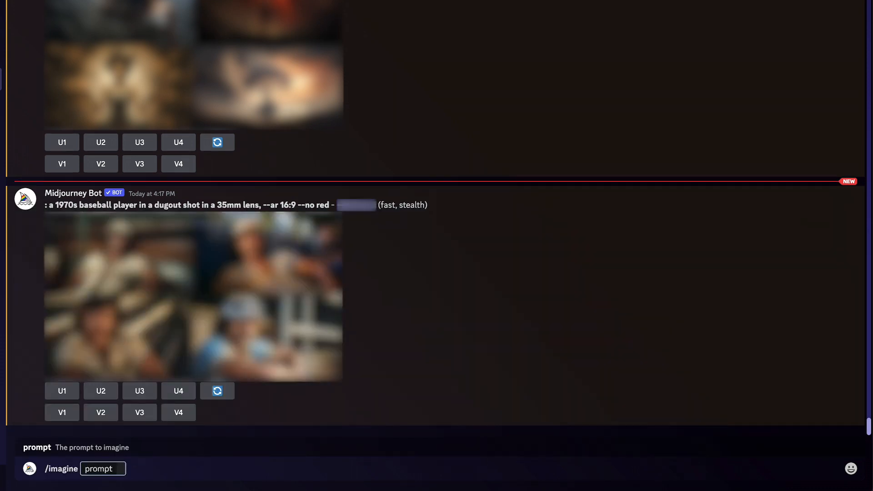
{"action": "type", "text": ": a 1960s h"}
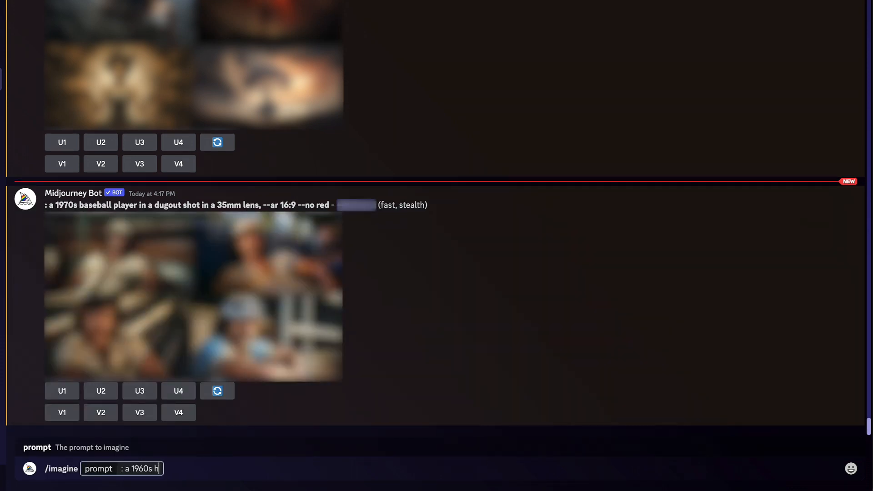
{"action": "type", "text": "ockey player sh"}
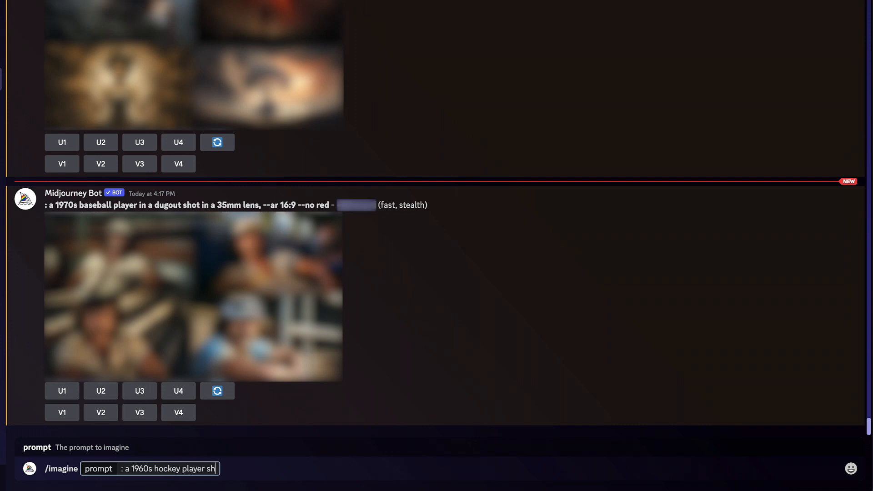
{"action": "type", "text": "ot on an out"}
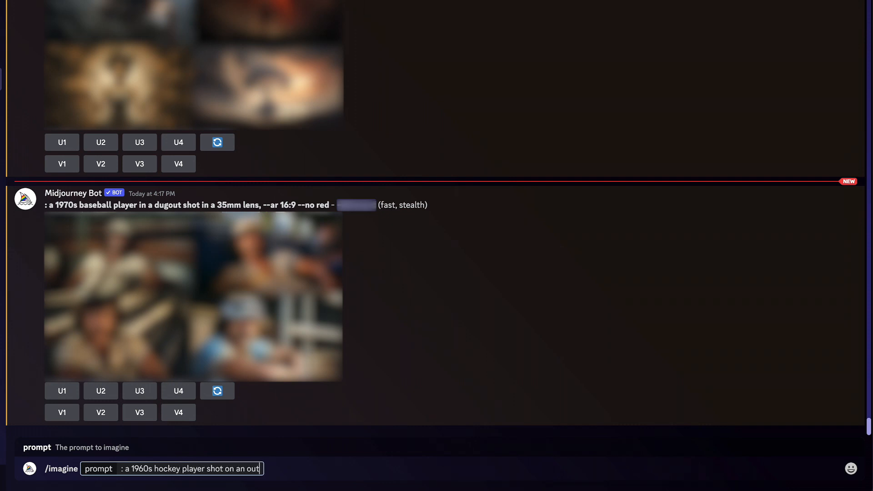
{"action": "type", "text": "door ice rink "}
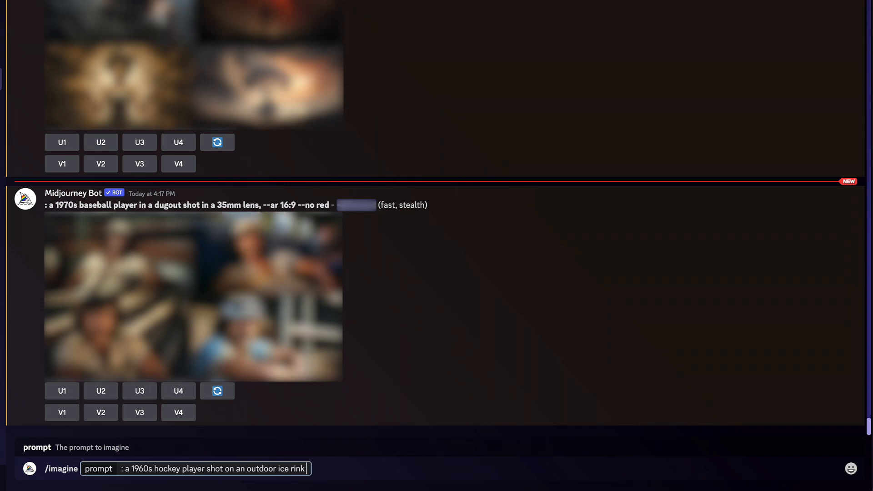
{"action": "type", "text": "with a 35mm"}
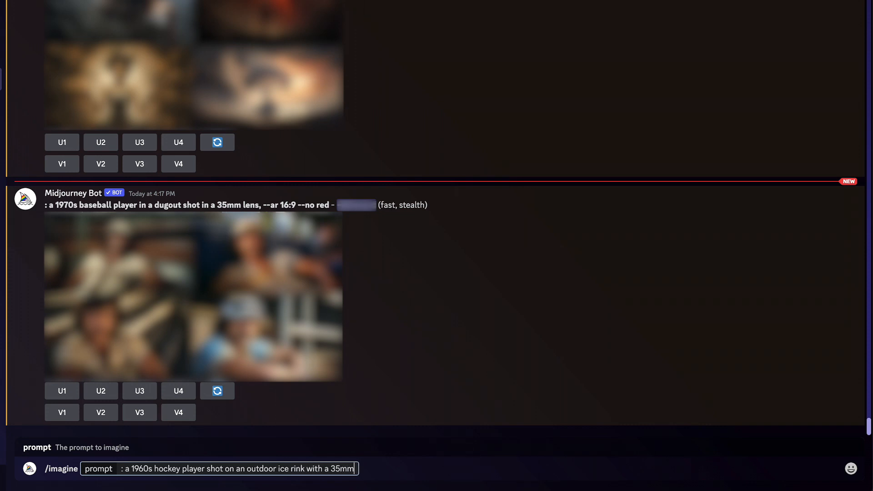
{"action": "type", "text": " lens, --"}
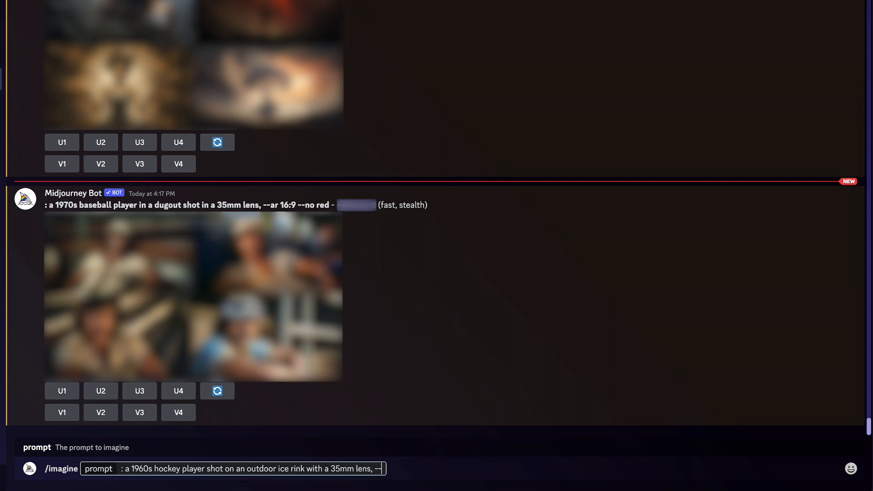
{"action": "type", "text": "ar 16:9 --"}
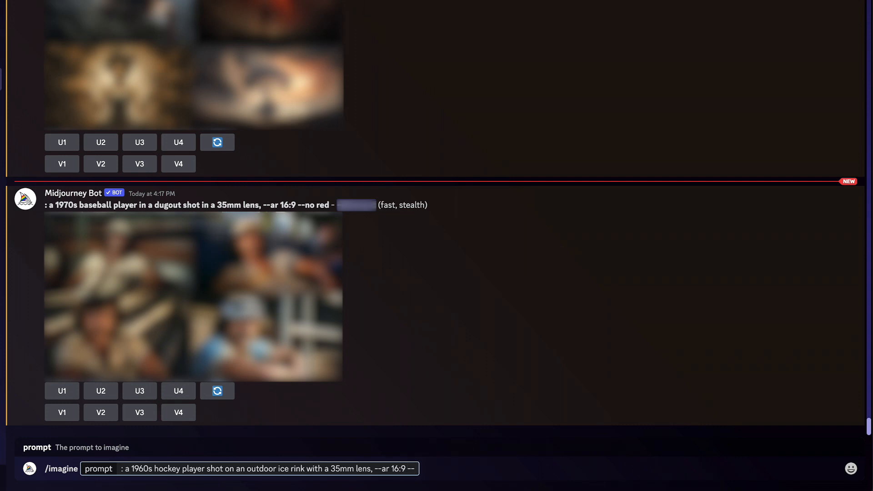
{"action": "type", "text": "no green"}
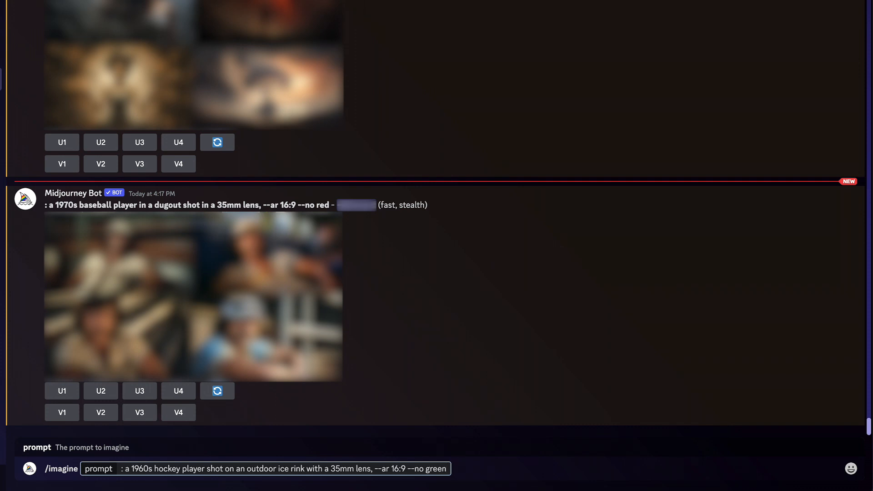
{"action": "key", "text": "Return"}
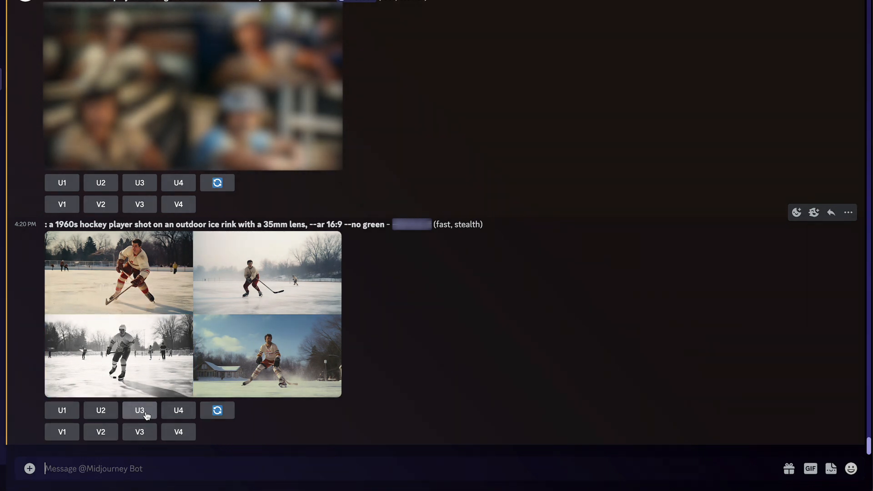
Upscale the third hockey player image and replace the description in its custom zoom prompt with "In montreal"
{"action": "left_click", "coordinate": [145, 415]}
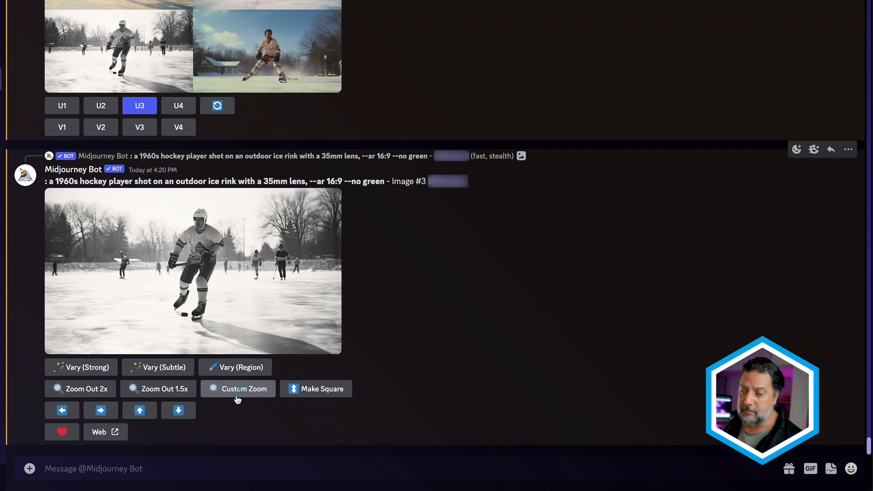
{"action": "left_click", "coordinate": [237, 399]}
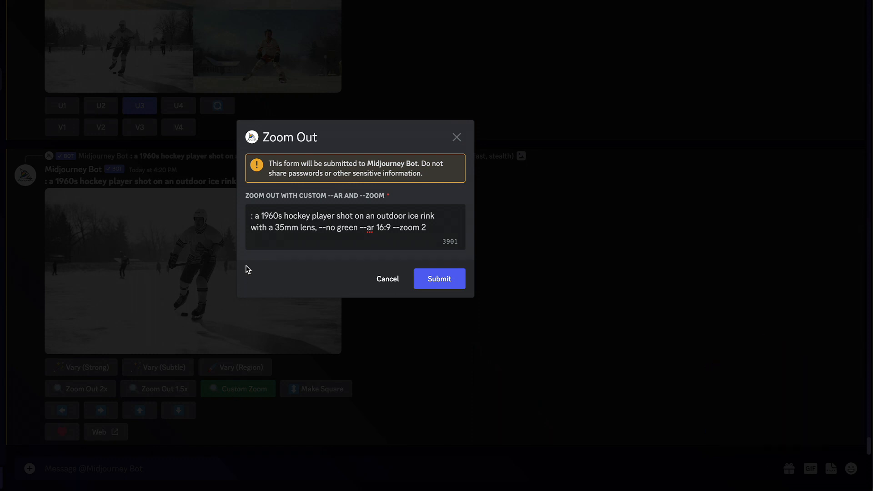
{"action": "left_click_drag", "start_coordinate": [314, 228], "coordinate": [255, 212]}
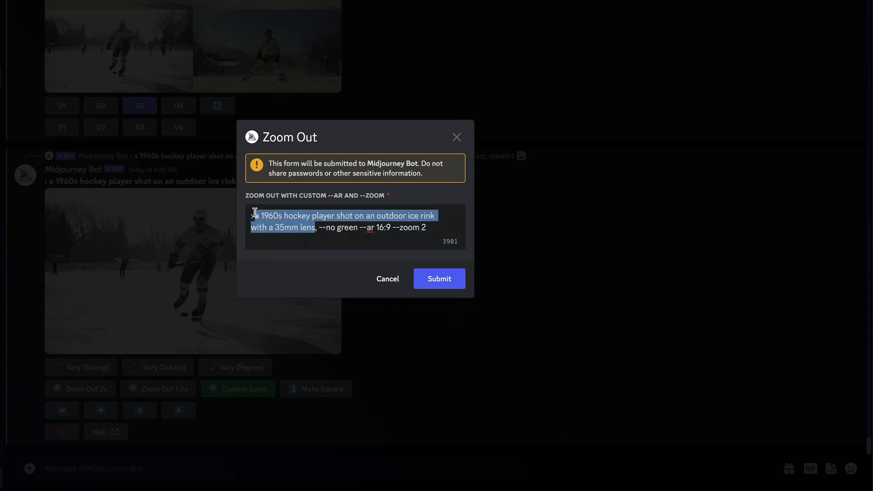
{"action": "key", "text": "BackSpace"}
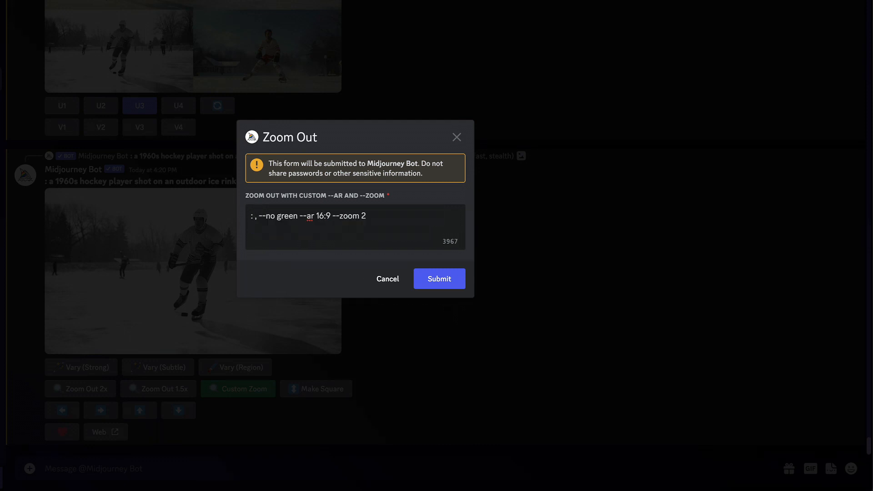
{"action": "type", "text": "In montreal"}
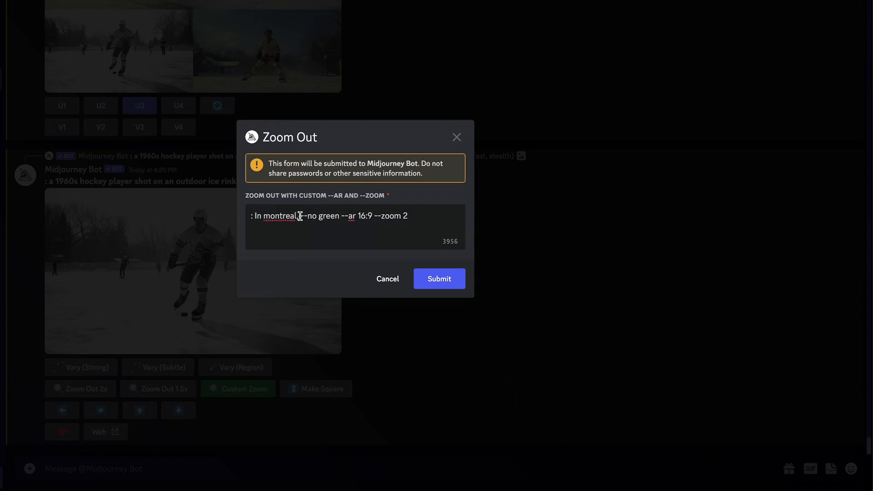
Remove --no green from the zoom-out prompt, set --zoom to 1.7 and submit it
{"action": "left_click_drag", "start_coordinate": [300, 216], "coordinate": [341, 217]}
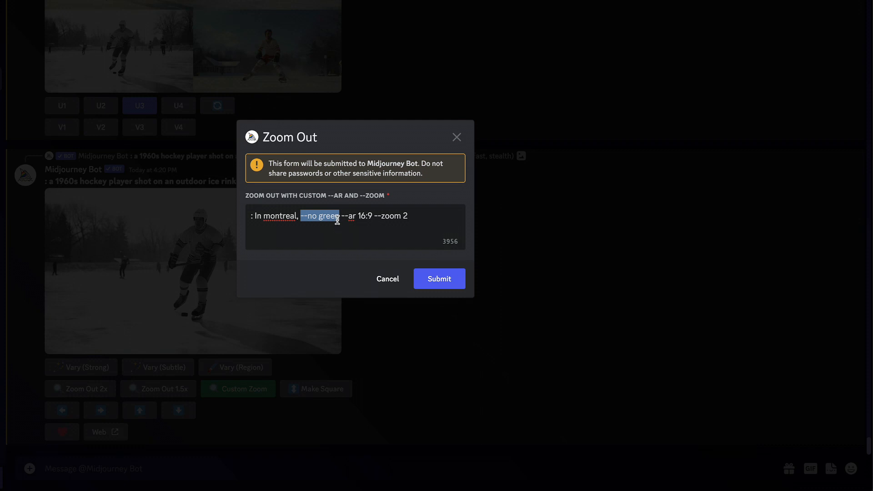
{"action": "key", "text": "BackSpace"}
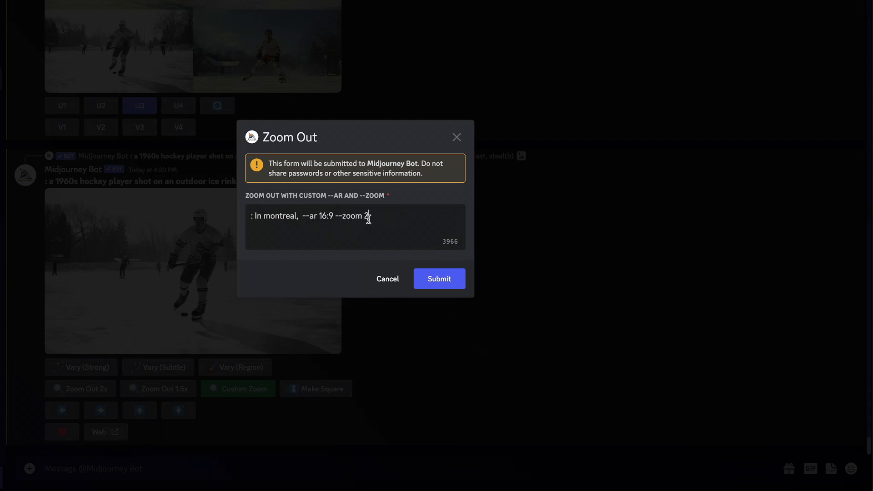
{"action": "key", "text": "BackSpace"}
{"action": "type", "text": "1.7"}
{"action": "left_click", "coordinate": [456, 283]}
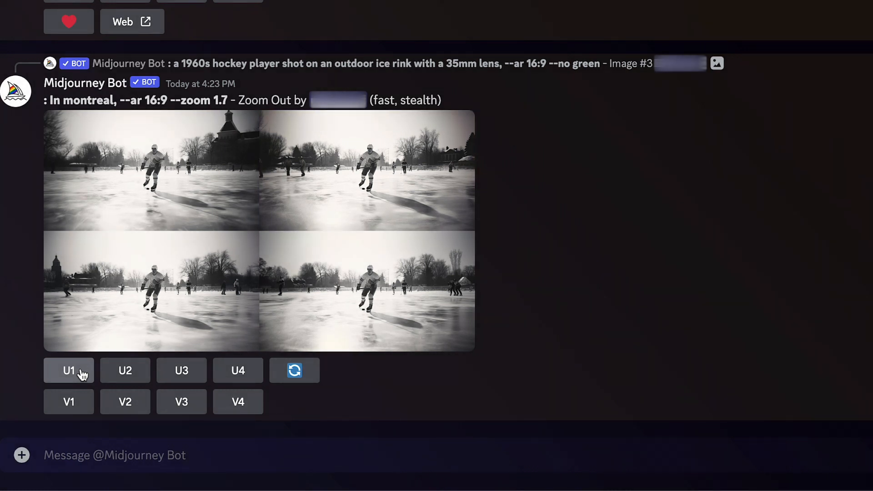
Upscale the first zoomed-out Montreal image and bring up the options for saving it
{"action": "left_click", "coordinate": [82, 374]}
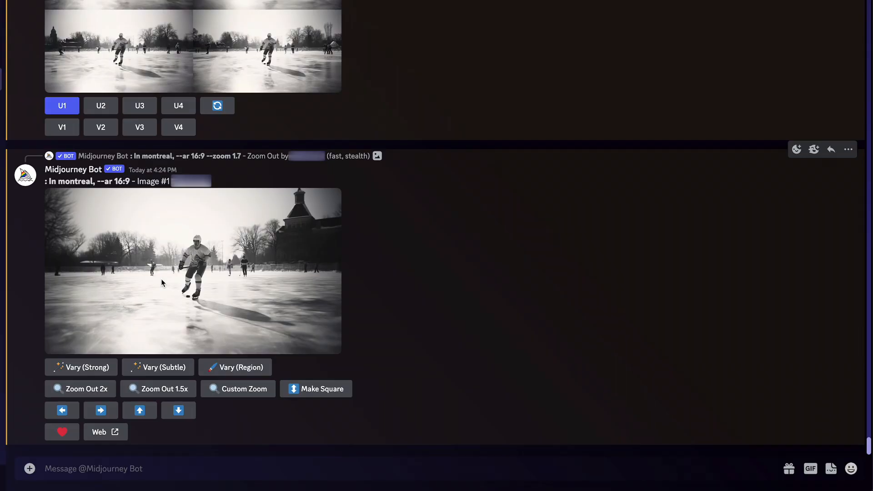
{"action": "right_click", "coordinate": [162, 282]}
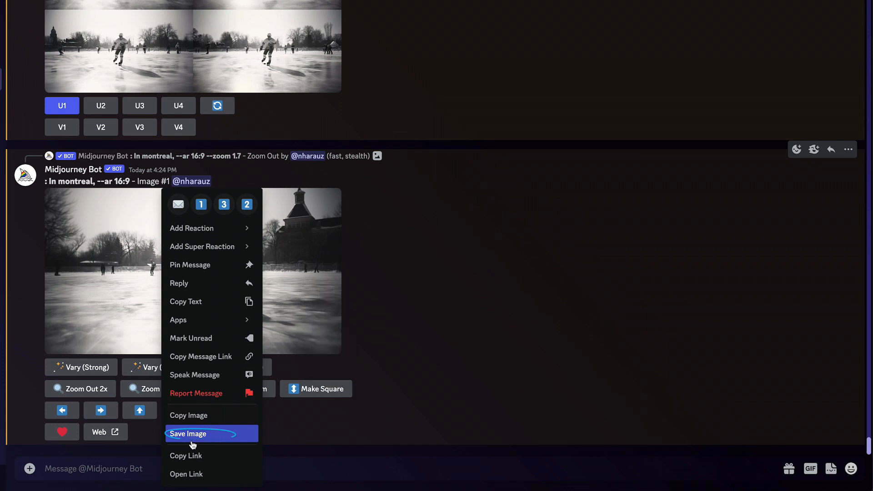
View the original upscaled hockey player image enlarged, and close it again
{"action": "scroll", "coordinate": [274, 167], "scroll_direction": "up", "scroll_amount": 5}
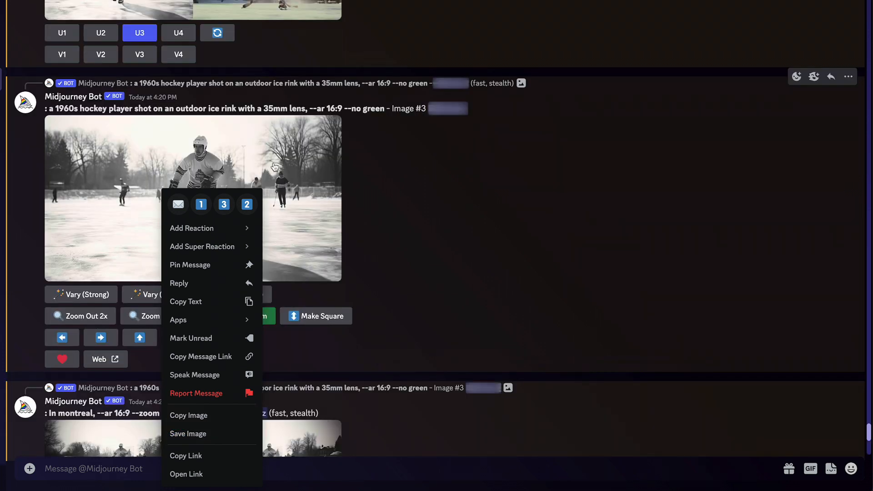
{"action": "left_click", "coordinate": [274, 166]}
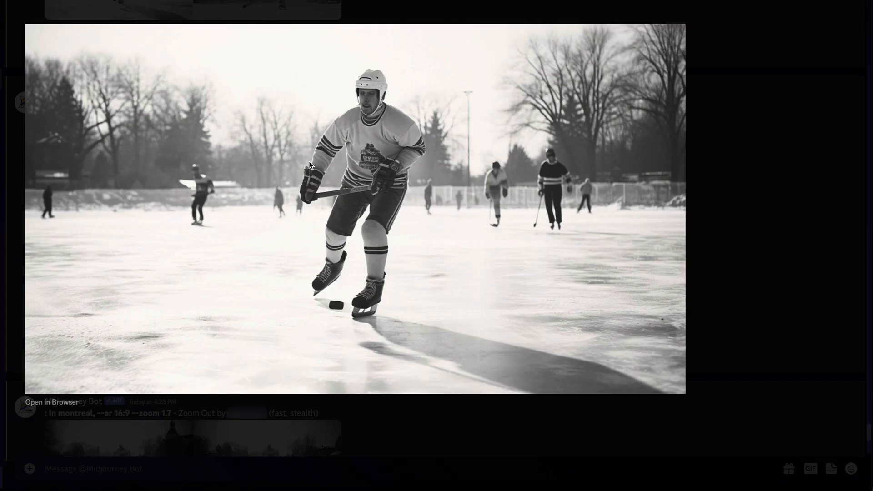
{"action": "key", "text": "Escape"}
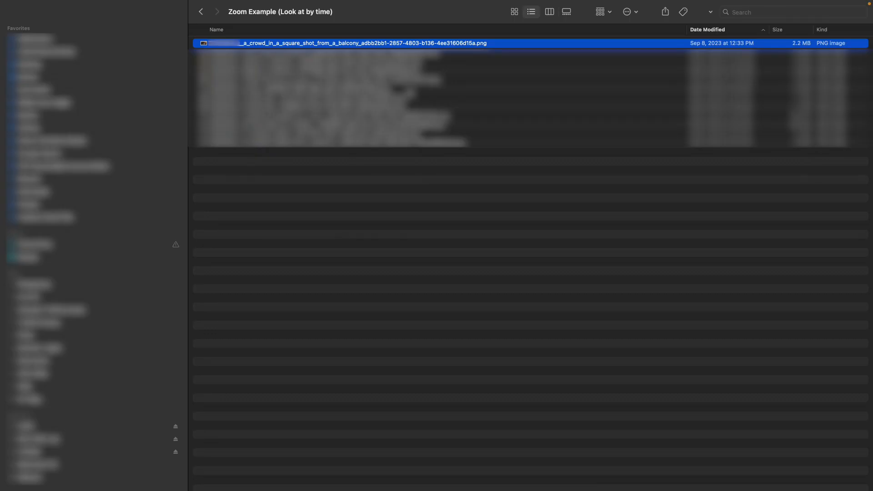
Open the "a_crowd_in_a_square_shot_from_a_balcony" PNG from the Zoom Example folder in Preview and show its inspector
{"action": "key", "text": "space"}
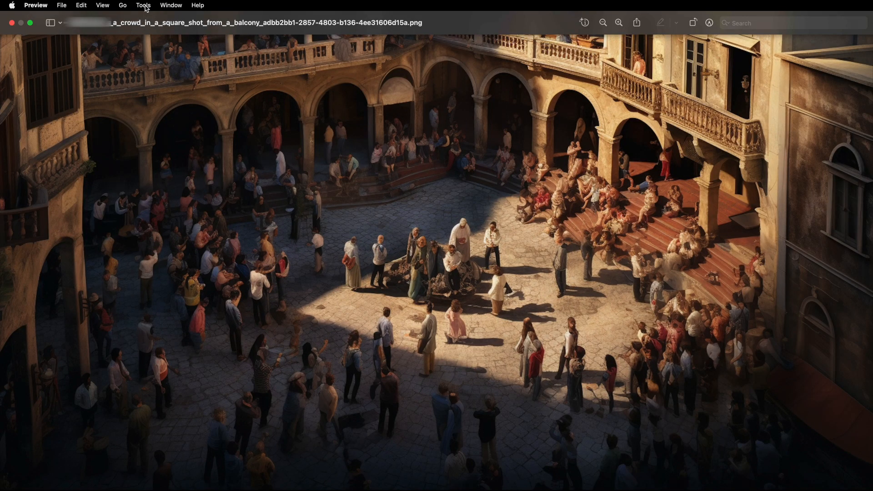
{"action": "left_click", "coordinate": [144, 6]}
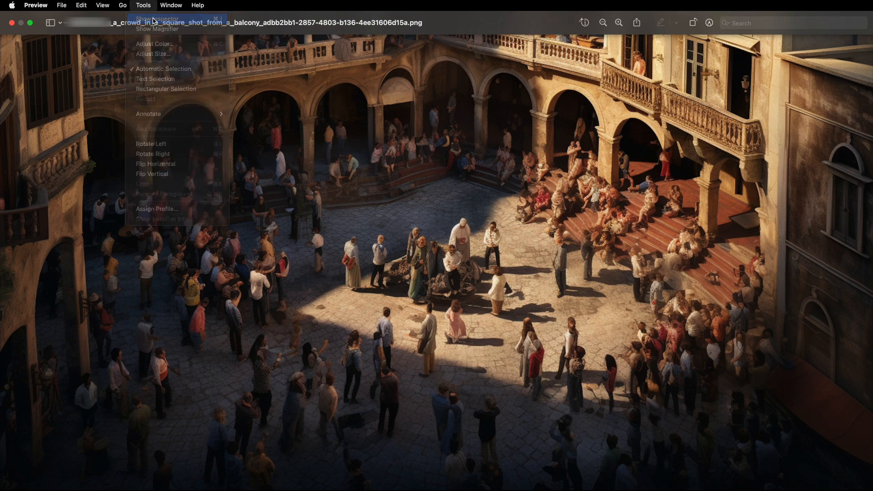
{"action": "left_click", "coordinate": [154, 20]}
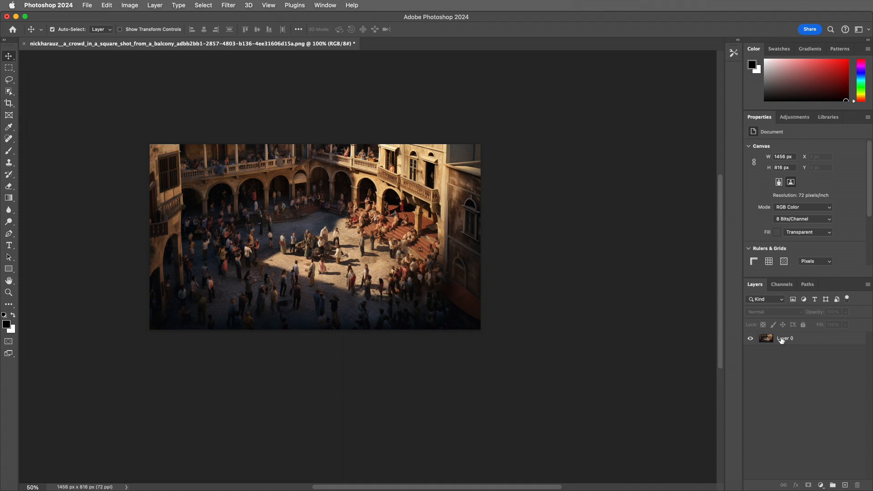
Enlarge the crowd image's canvas to 1920 by 1080 pixels, keeping the picture anchored at the centre
{"action": "left_click", "coordinate": [129, 6]}
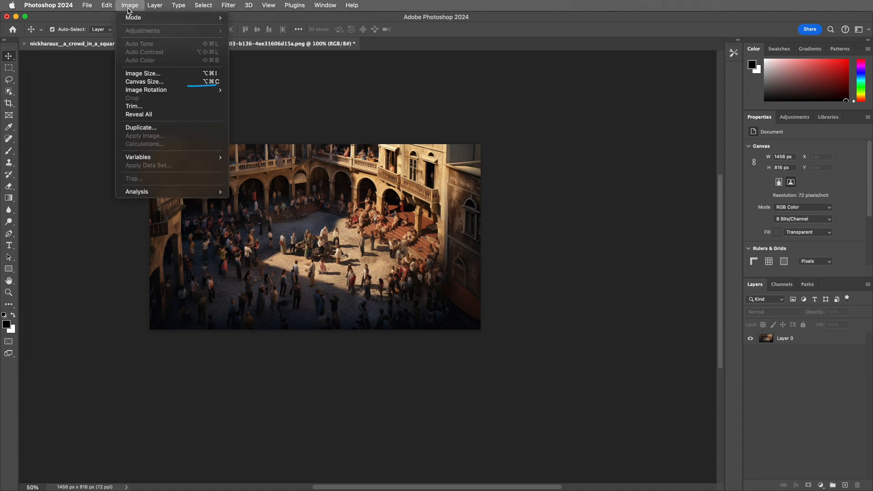
{"action": "left_click", "coordinate": [167, 82]}
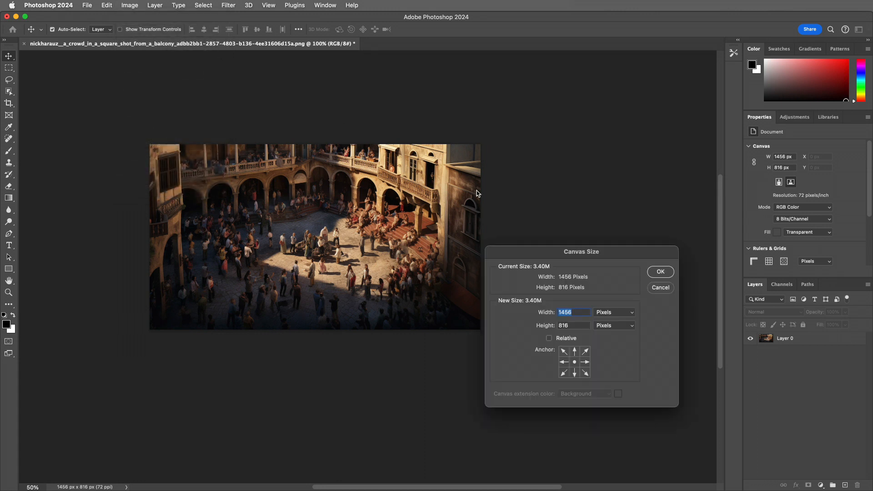
{"action": "type", "text": "19"}
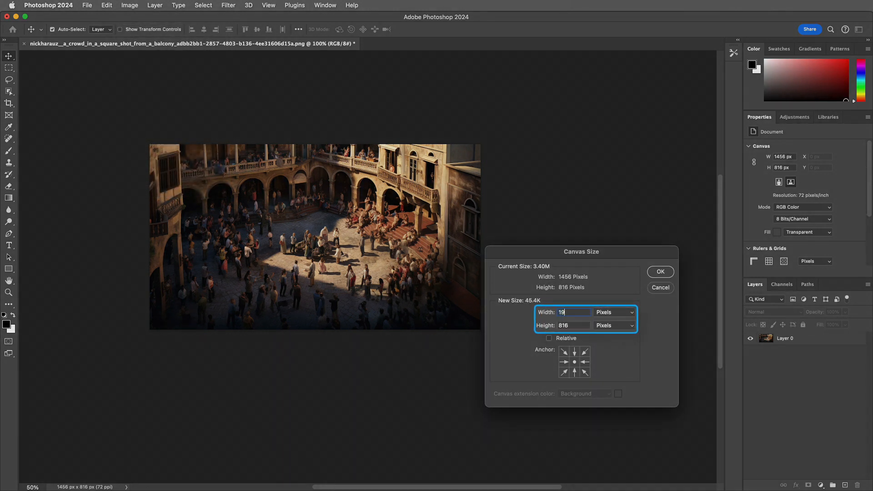
{"action": "type", "text": "20"}
{"action": "key", "text": "Tab"}
{"action": "type", "text": "108"}
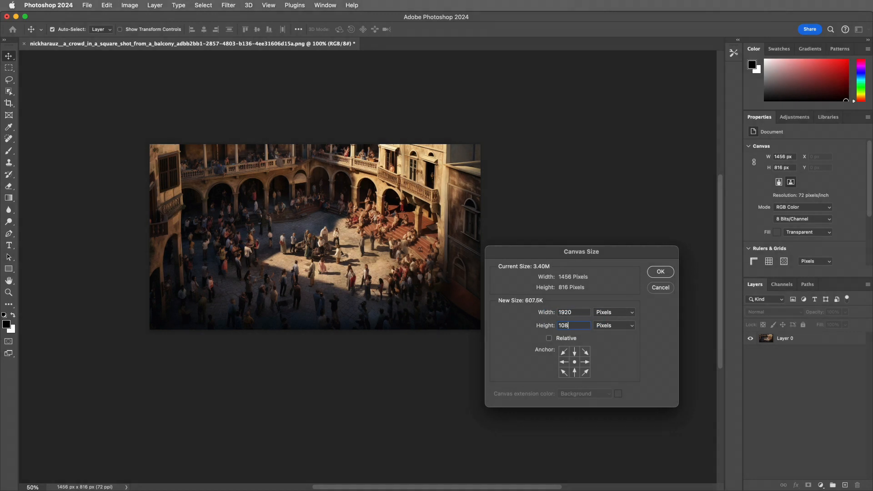
{"action": "type", "text": "0"}
{"action": "left_click", "coordinate": [660, 272]}
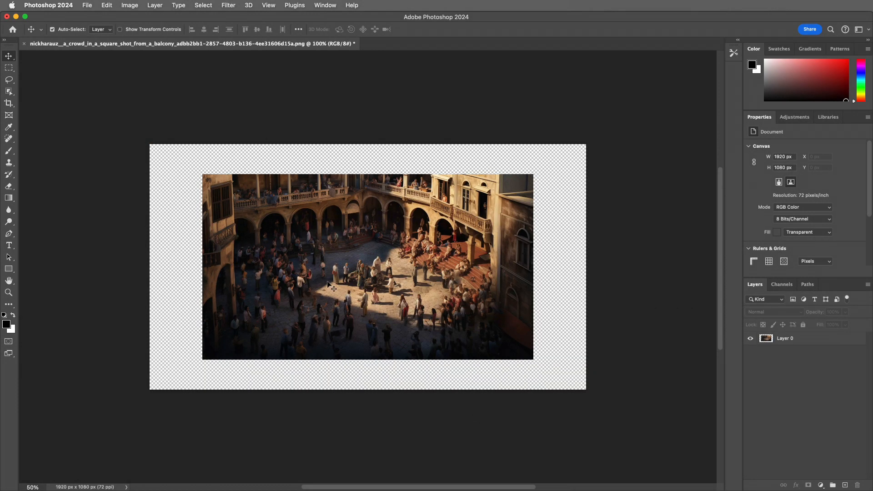
Enable Preserve Details 2.0 Upscale in the Technology Previews preferences and accept the settings
{"action": "left_click", "coordinate": [49, 6]}
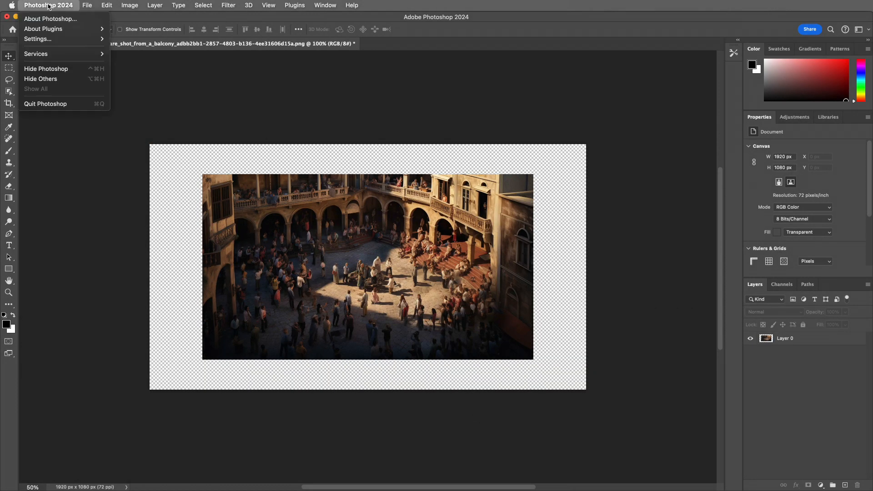
{"action": "mouse_move", "coordinate": [72, 39]}
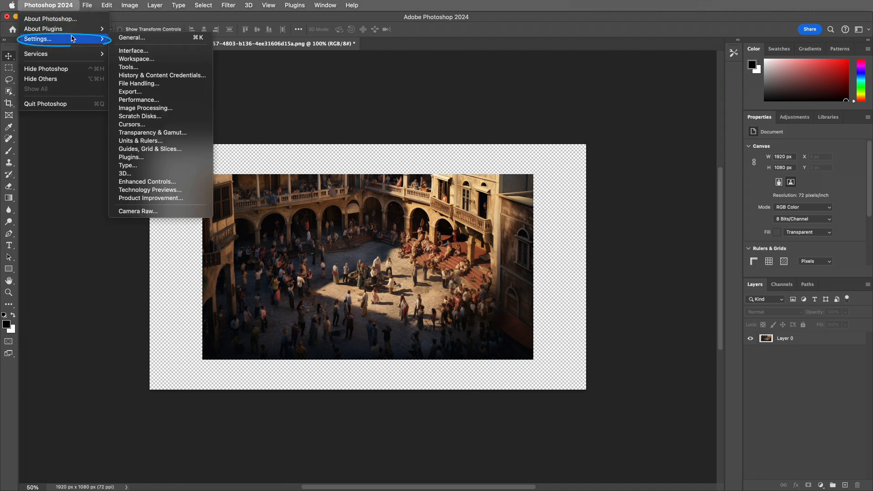
{"action": "left_click", "coordinate": [128, 40]}
{"action": "left_click", "coordinate": [229, 290]}
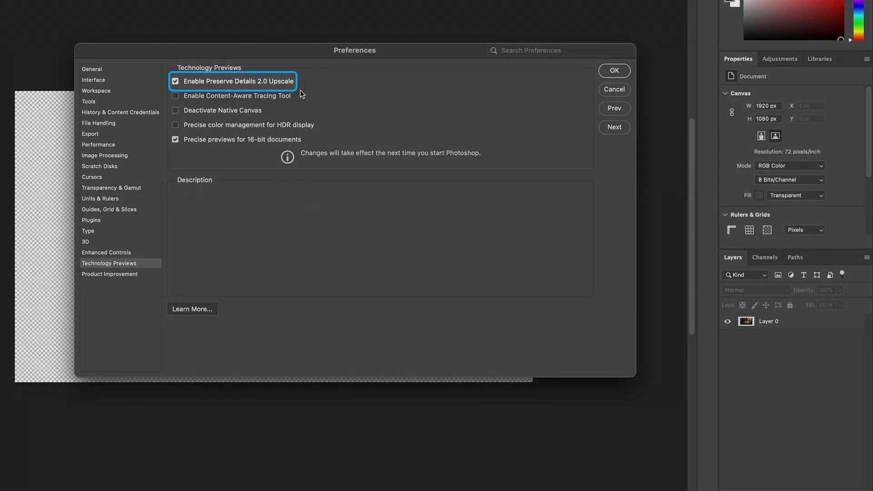
{"action": "left_click", "coordinate": [614, 72]}
Scale Layer 0 up to about 1933 by 1084 px so that it fills the whole canvas
{"action": "left_click", "coordinate": [769, 323]}
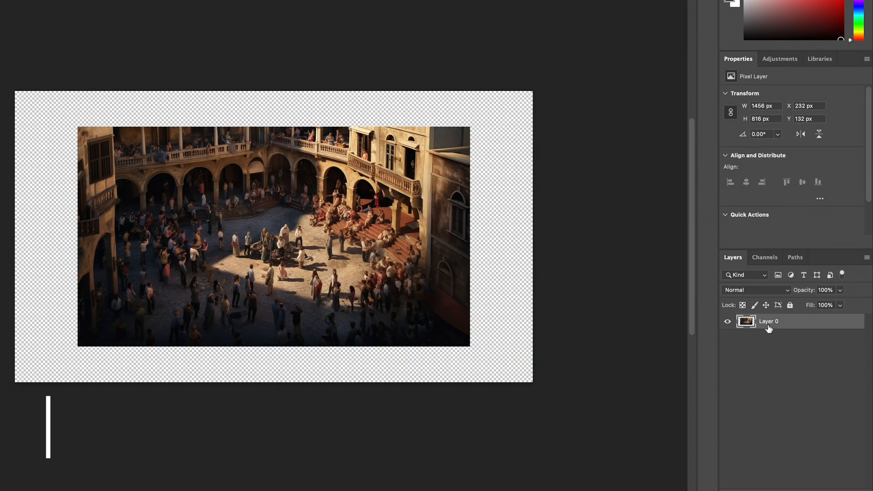
{"action": "key", "text": "ctrl+t"}
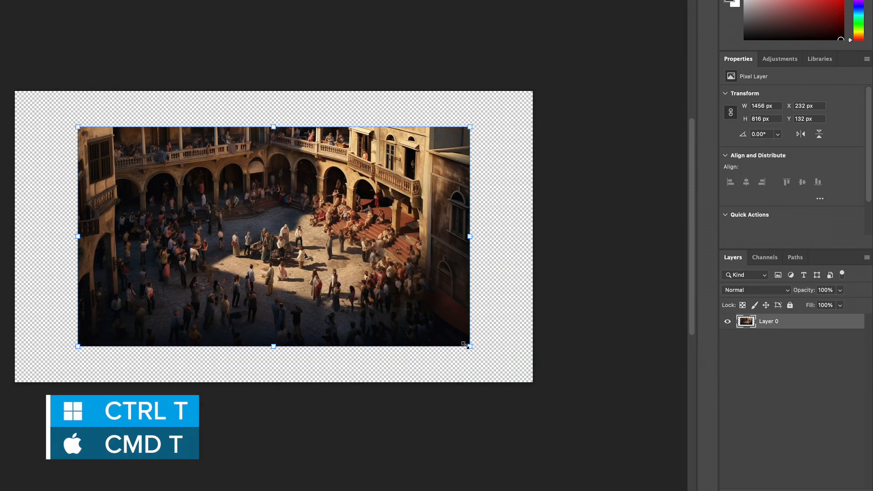
{"action": "left_click_drag", "start_coordinate": [469, 345], "coordinate": [534, 382]}
{"action": "left_click_drag", "start_coordinate": [70, 126], "coordinate": [13, 91]}
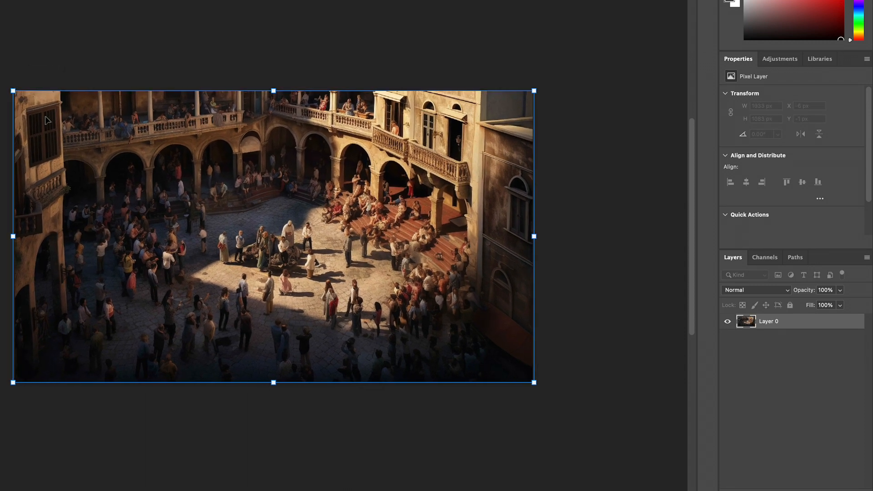
{"action": "key", "text": "Return"}
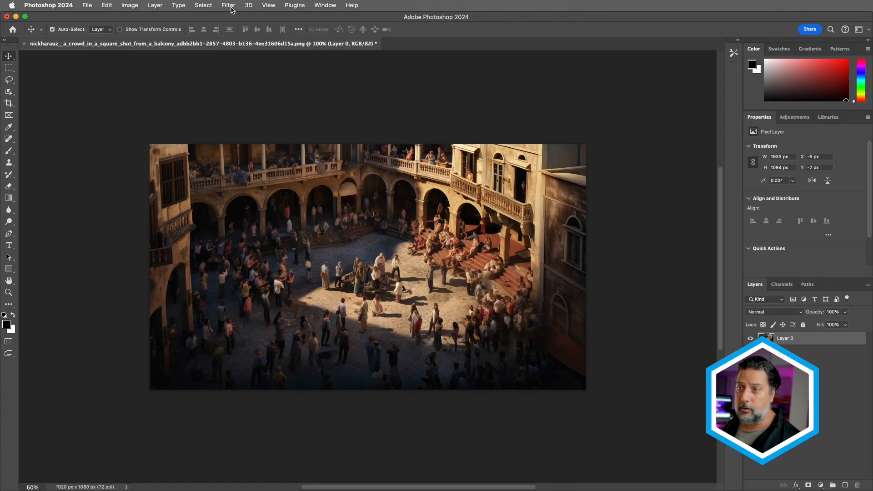
Upscale the image 2x with the Super Zoom neural filter, outputting the result to a new document
{"action": "left_click", "coordinate": [230, 6]}
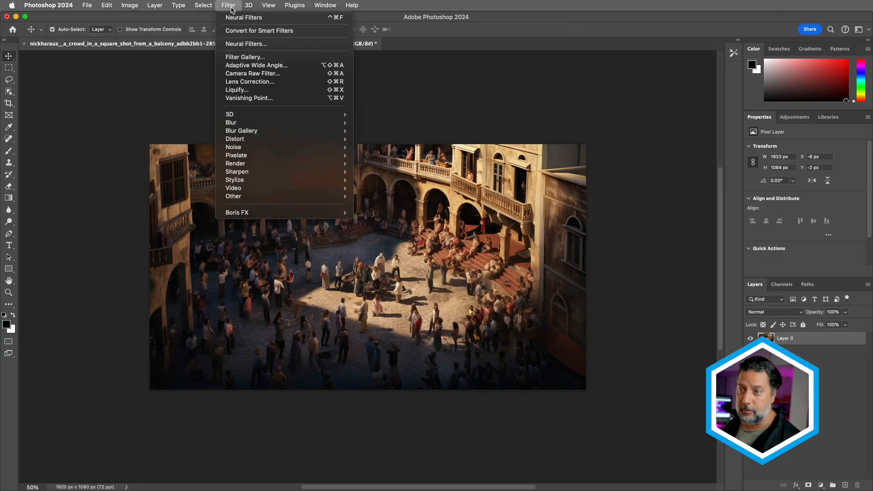
{"action": "left_click", "coordinate": [249, 44]}
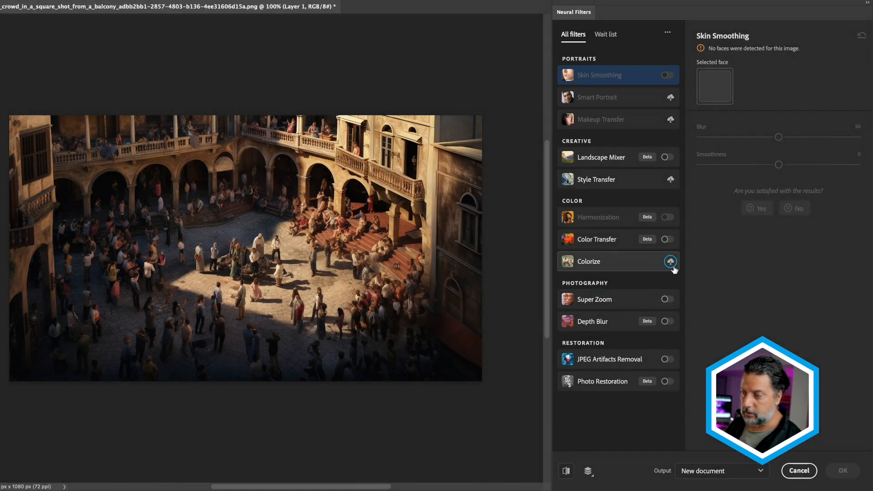
{"action": "left_click", "coordinate": [671, 300]}
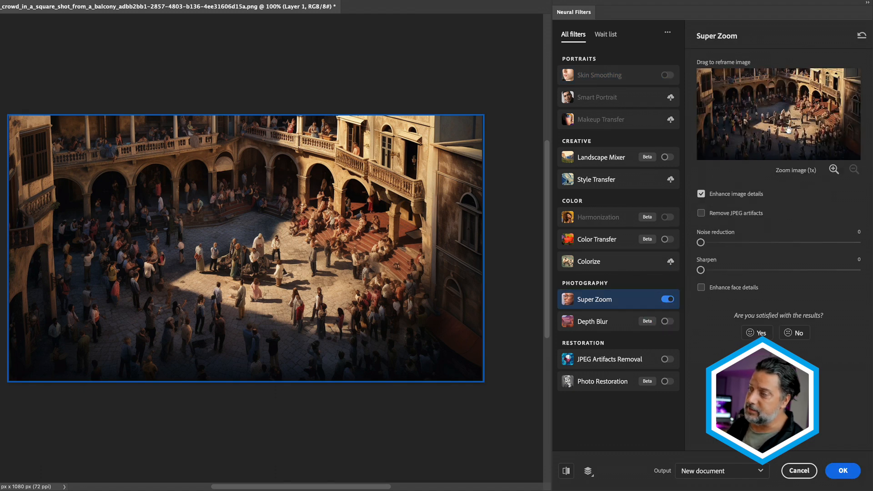
{"action": "left_click", "coordinate": [833, 169]}
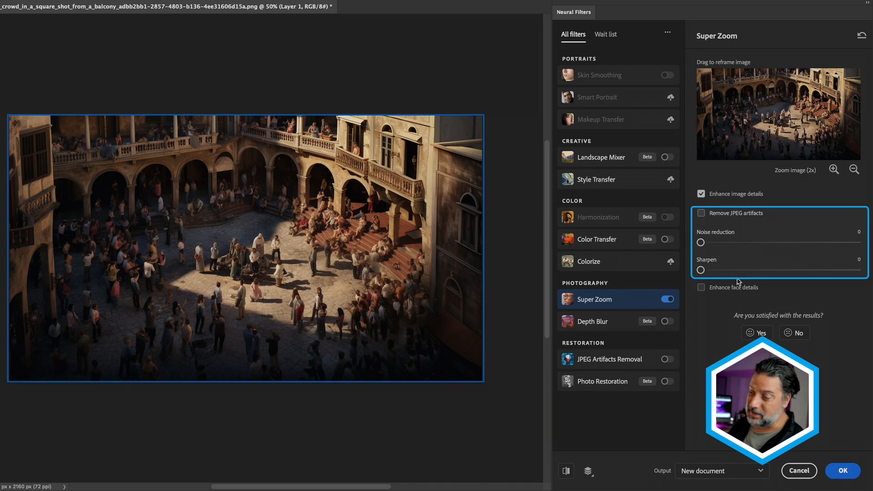
{"action": "left_click", "coordinate": [841, 474]}
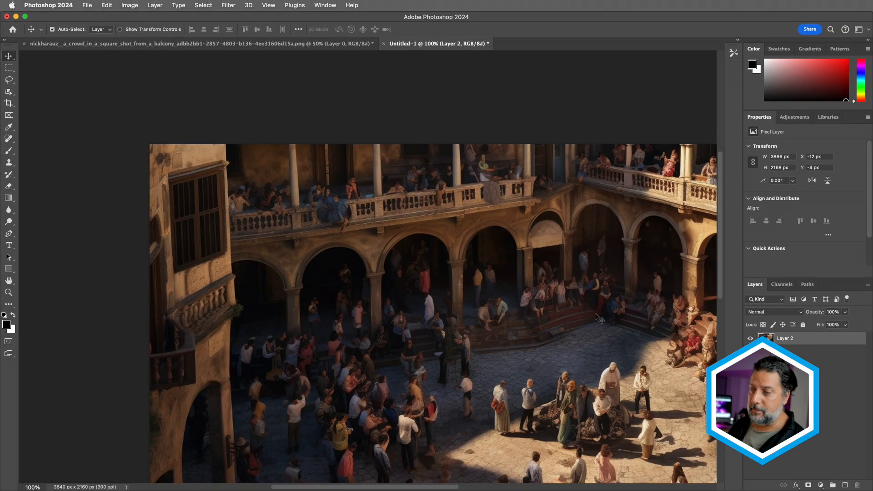
Fit the upscaled image in view, check its canvas dimensions, and return to the original crowd document
{"action": "key", "text": "super+0"}
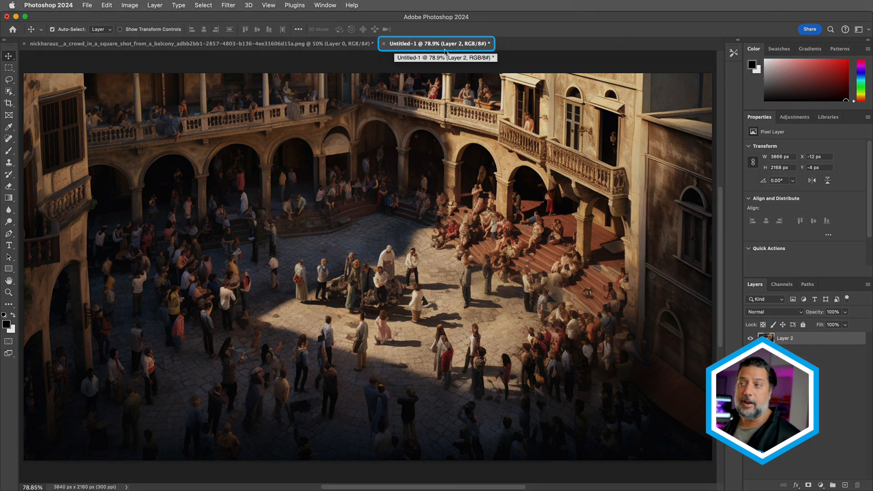
{"action": "left_click", "coordinate": [130, 5]}
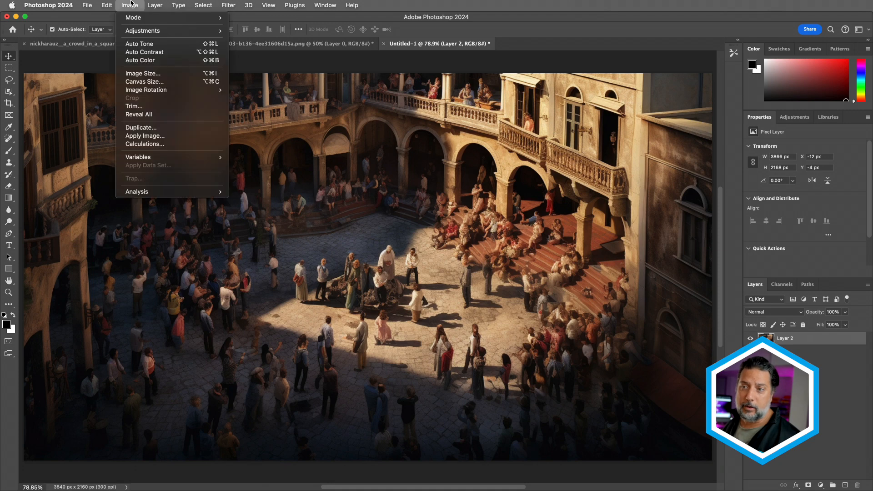
{"action": "left_click", "coordinate": [143, 82]}
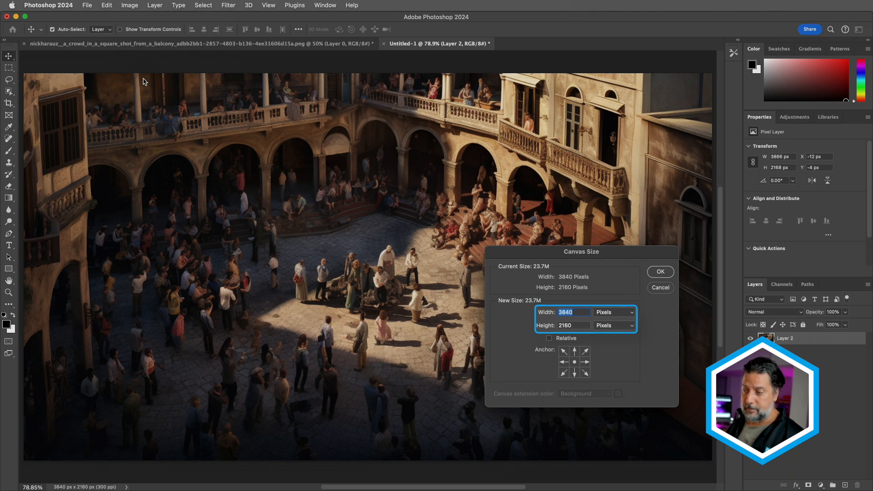
{"action": "left_click", "coordinate": [655, 273]}
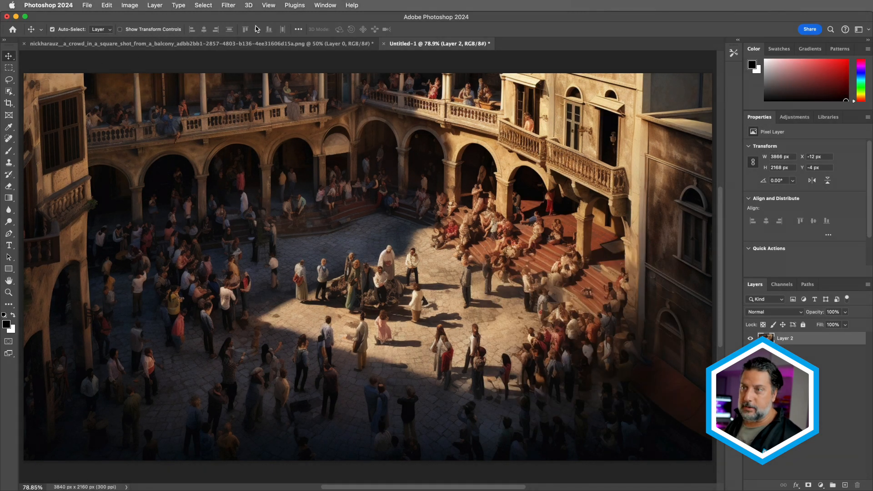
{"action": "left_click", "coordinate": [252, 43]}
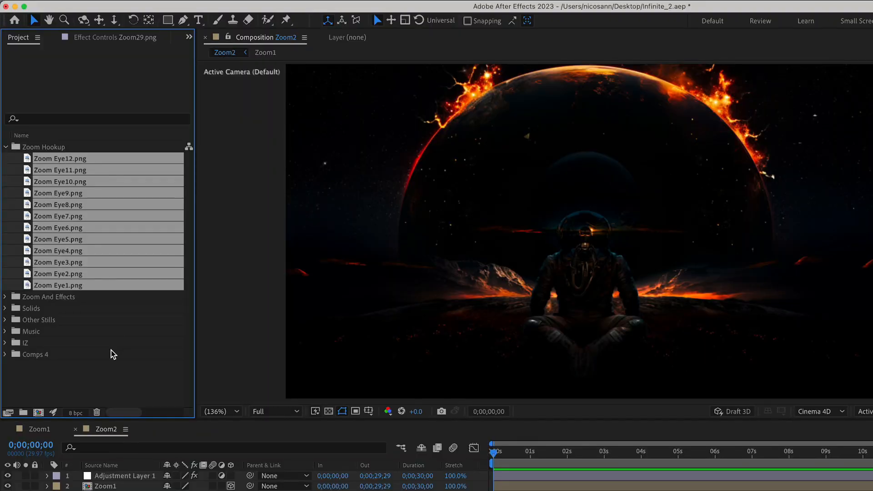
In After Effects, preview the Zoom Hookup stills one by one from Zoom Eye1.png up to Zoom Eye12.png
{"action": "left_click", "coordinate": [111, 350]}
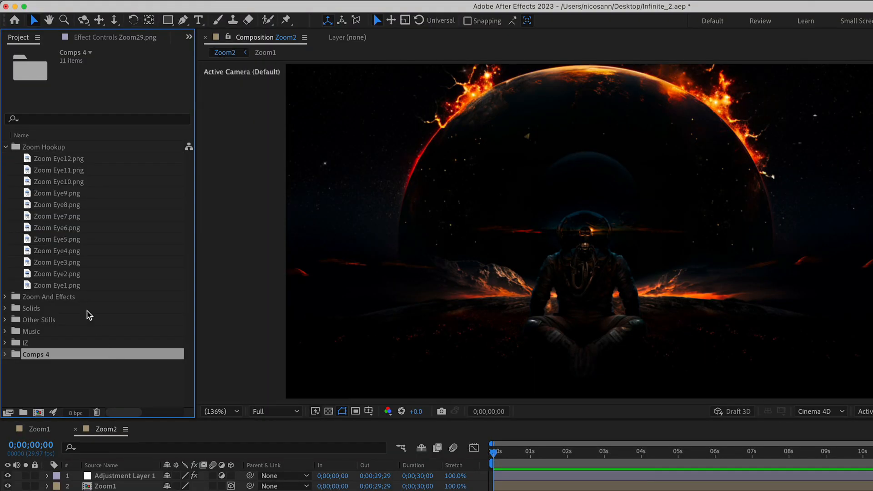
{"action": "left_click", "coordinate": [85, 291]}
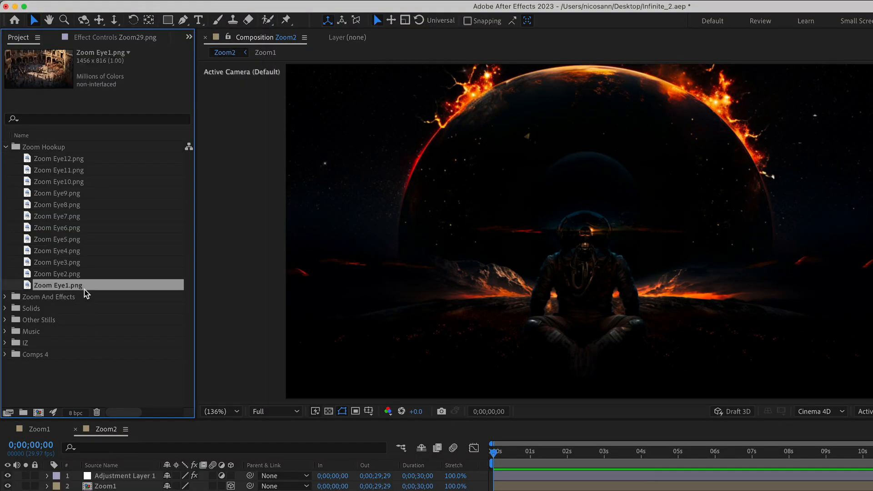
{"action": "key", "text": "Up"}
{"action": "key", "text": "Up"}
{"action": "key", "text": "Up"}
{"action": "key", "text": "Up"}
{"action": "key", "text": "Up"}
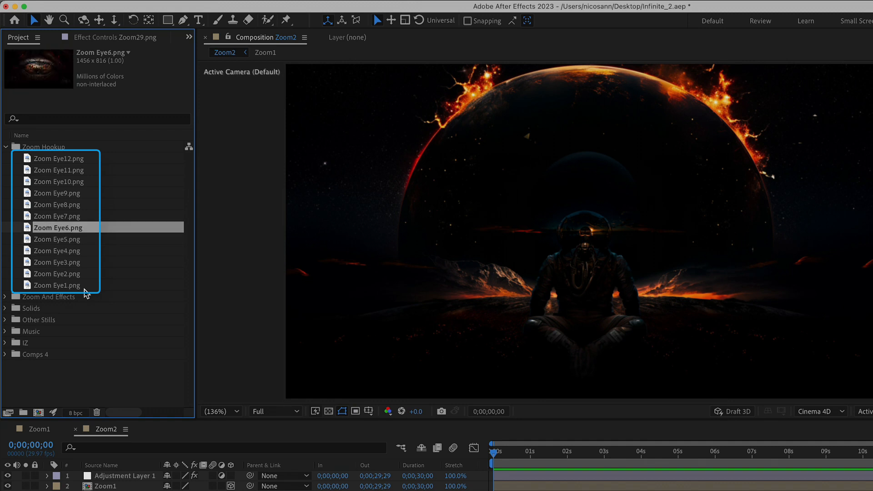
{"action": "key", "text": "Up"}
{"action": "key", "text": "Up"}
{"action": "key", "text": "Up"}
{"action": "key", "text": "Up"}
{"action": "key", "text": "Up"}
{"action": "key", "text": "Up"}
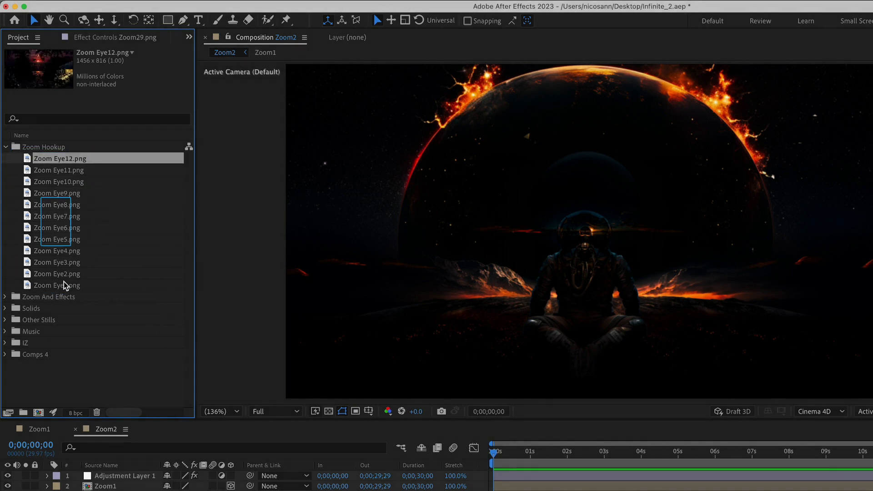
Create a single composition from all twelve Zoom Eye stills, using Zoom Eye12.png's dimensions and a 0:00:15:00 still duration
{"action": "left_click", "coordinate": [64, 286], "text": "shift"}
{"action": "left_click_drag", "start_coordinate": [66, 289], "coordinate": [39, 413]}
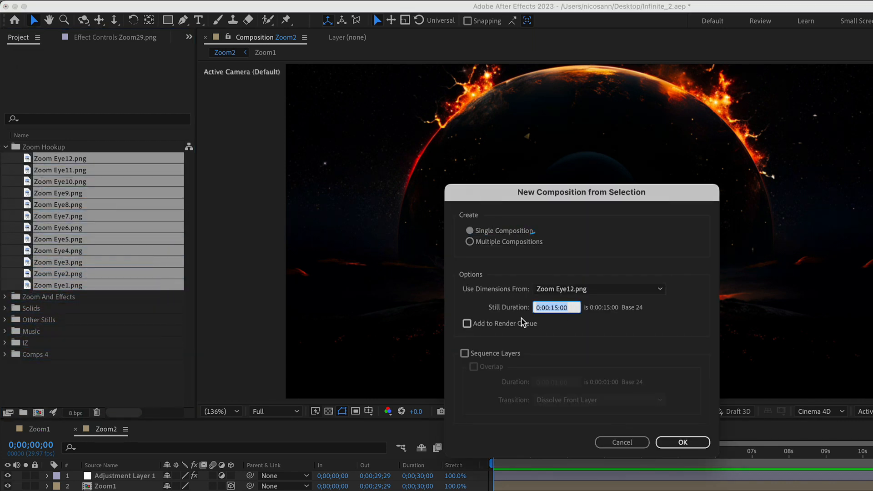
{"action": "left_click", "coordinate": [682, 442]}
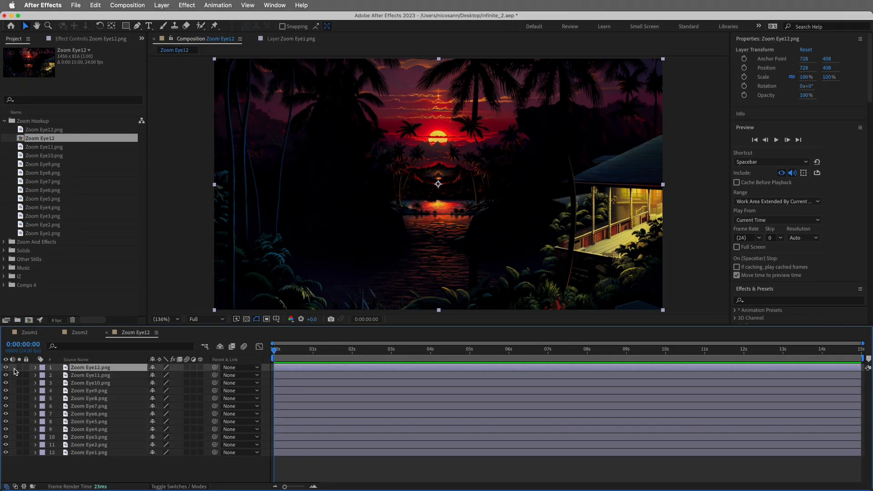
Toggle the top layer's visibility to check the stack, and solo the Zoom Eye1.png and Zoom Eye2.png layers
{"action": "left_click", "coordinate": [6, 367]}
{"action": "left_click", "coordinate": [5, 367]}
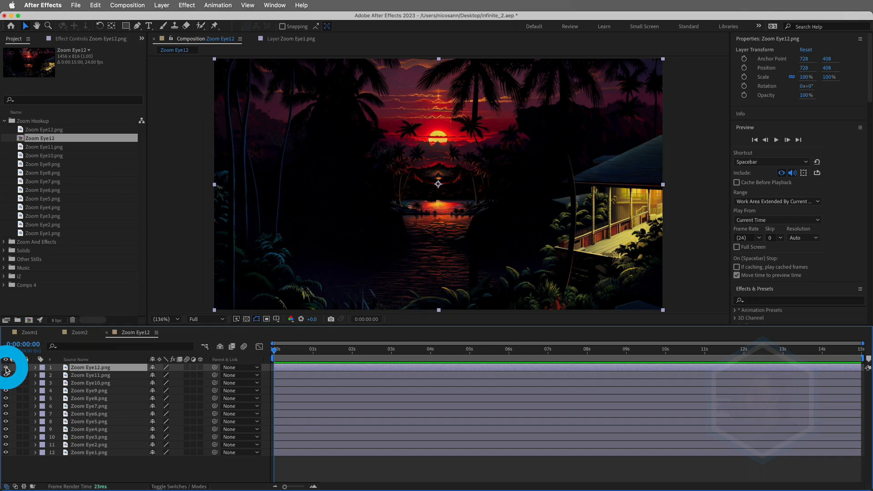
{"action": "left_click", "coordinate": [18, 453]}
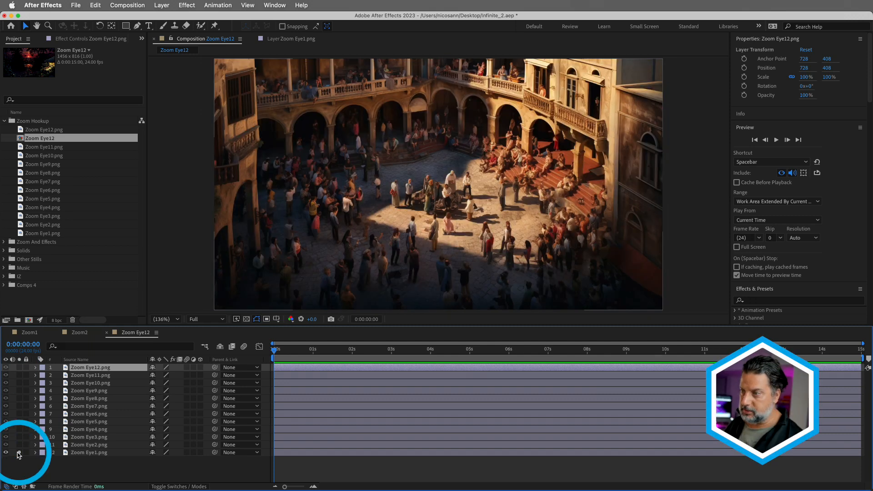
{"action": "left_click", "coordinate": [19, 452]}
{"action": "left_click", "coordinate": [19, 452]}
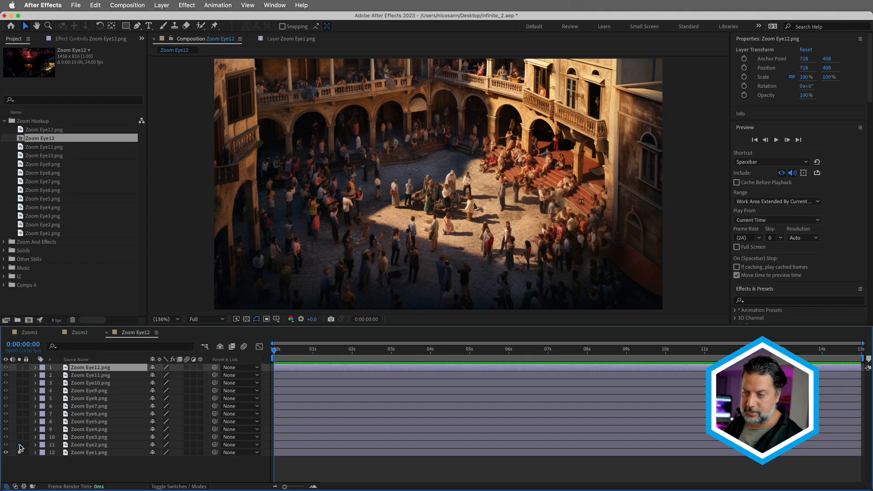
{"action": "left_click", "coordinate": [19, 453]}
{"action": "left_click", "coordinate": [19, 452]}
{"action": "left_click", "coordinate": [19, 445]}
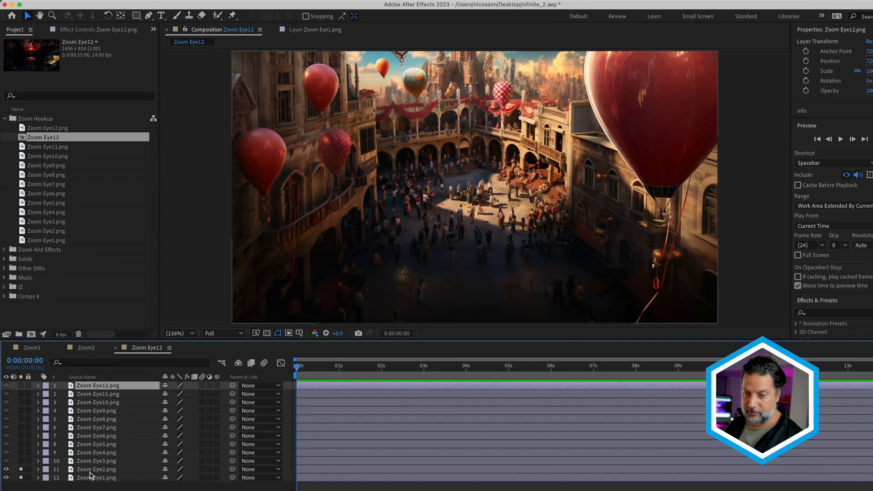
Move the Zoom Eye1.png layer above Zoom Eye2.png and set its scale to 50%
{"action": "left_click", "coordinate": [82, 455]}
{"action": "left_click_drag", "start_coordinate": [89, 478], "coordinate": [95, 469]}
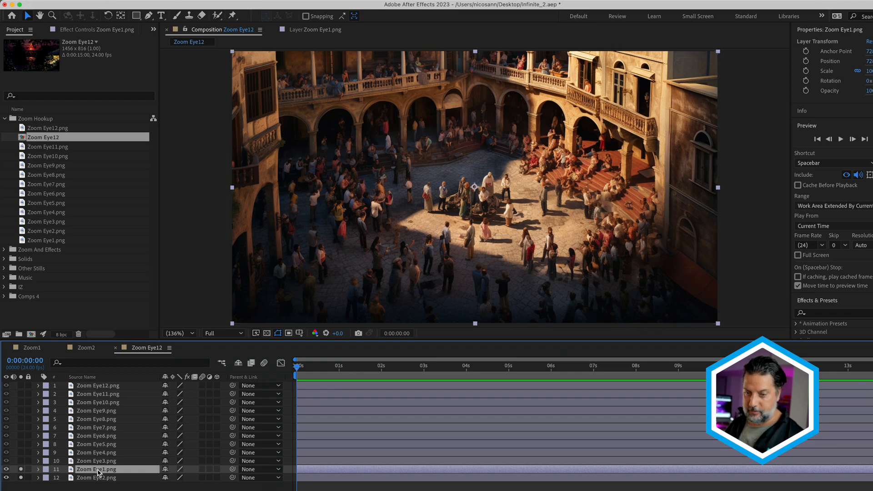
{"action": "key", "text": "s"}
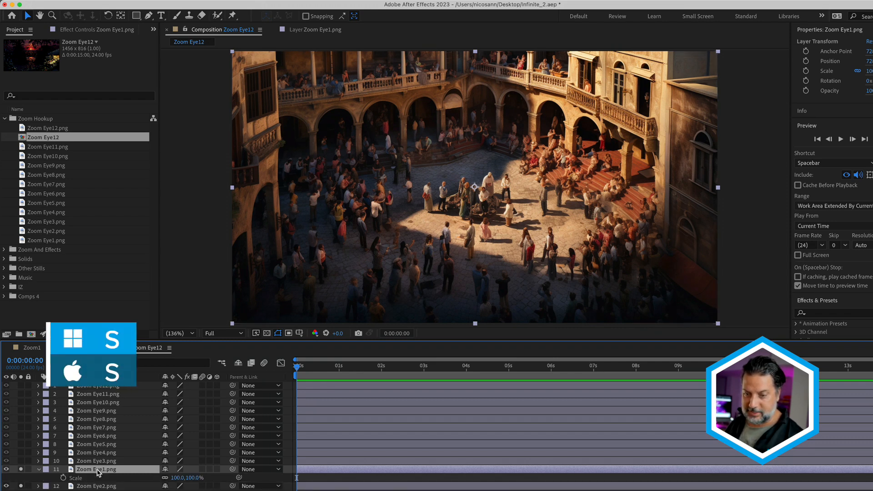
{"action": "left_click", "coordinate": [178, 477]}
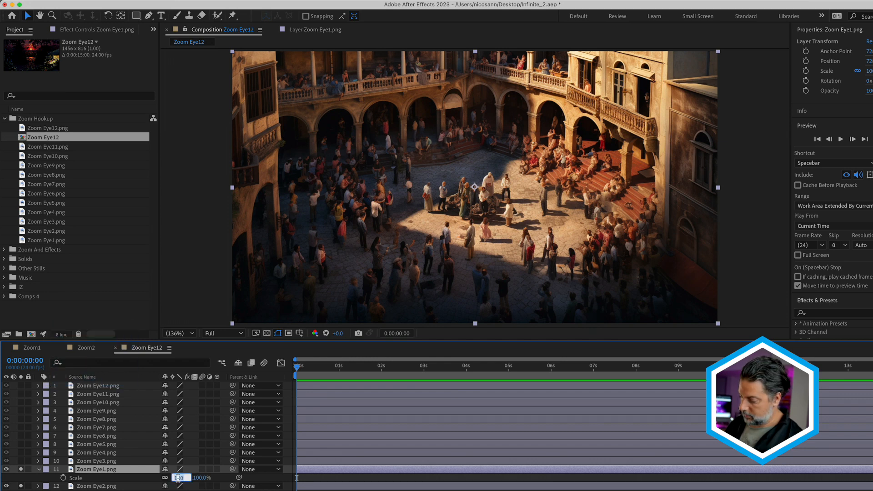
{"action": "key", "text": "Return"}
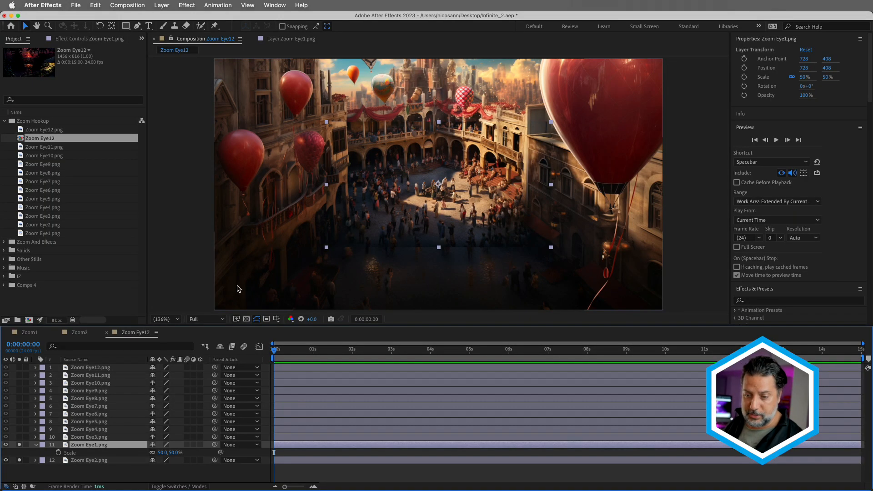
Set the Zoom Eye1.png layer's blending mode to Difference
{"action": "left_click", "coordinate": [172, 486]}
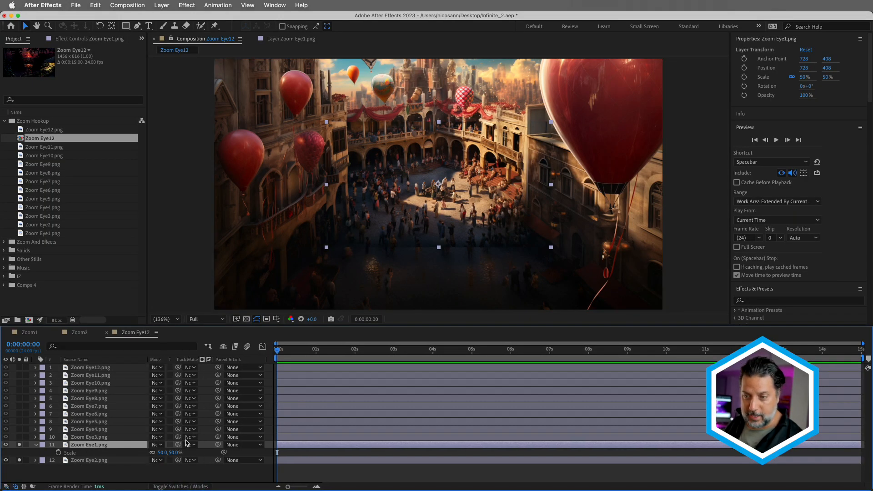
{"action": "left_click", "coordinate": [159, 448]}
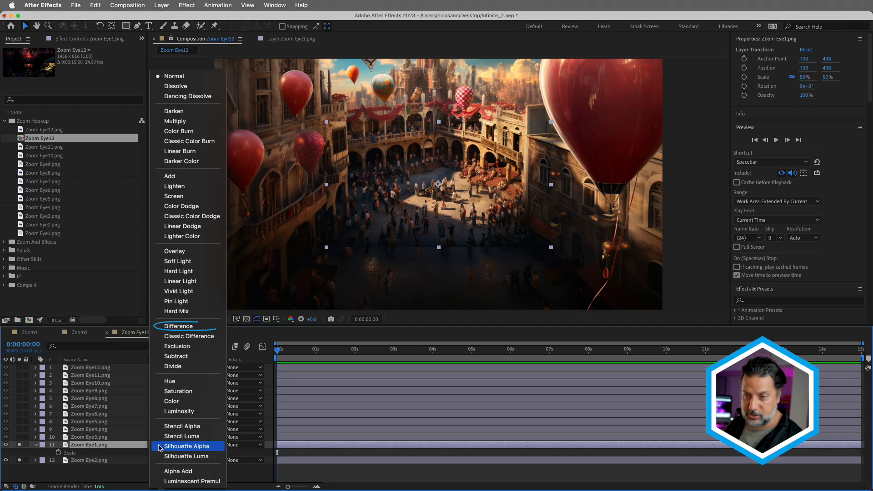
{"action": "left_click", "coordinate": [174, 326]}
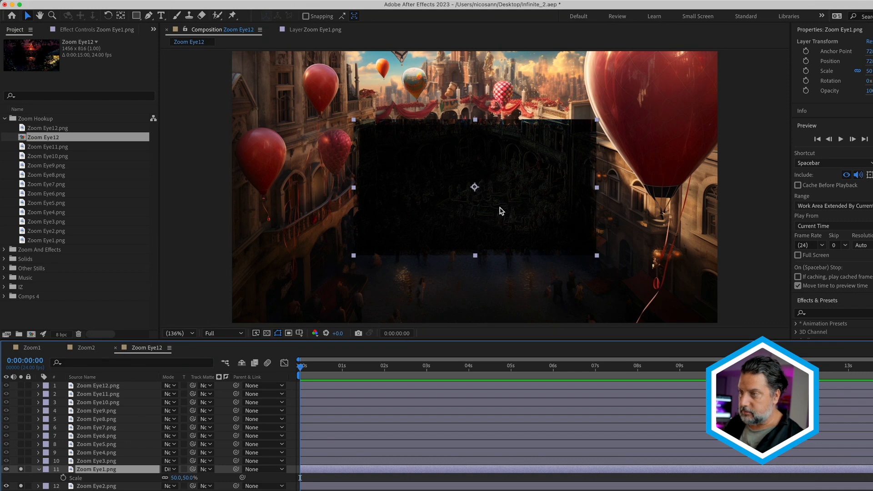
Try to line up Zoom Eye1.png with the image beneath by nudging it back and forth in small increments
{"action": "scroll", "coordinate": [500, 211], "scroll_direction": "up", "scroll_amount": 2}
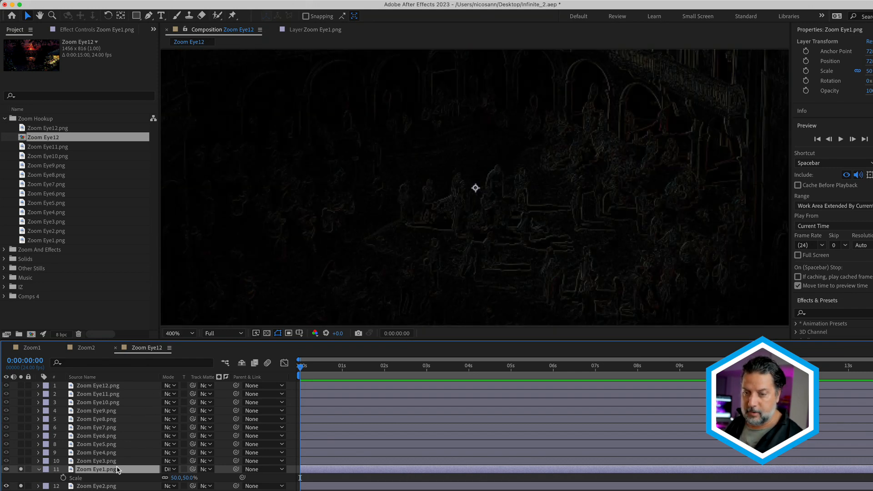
{"action": "key", "text": "Right"}
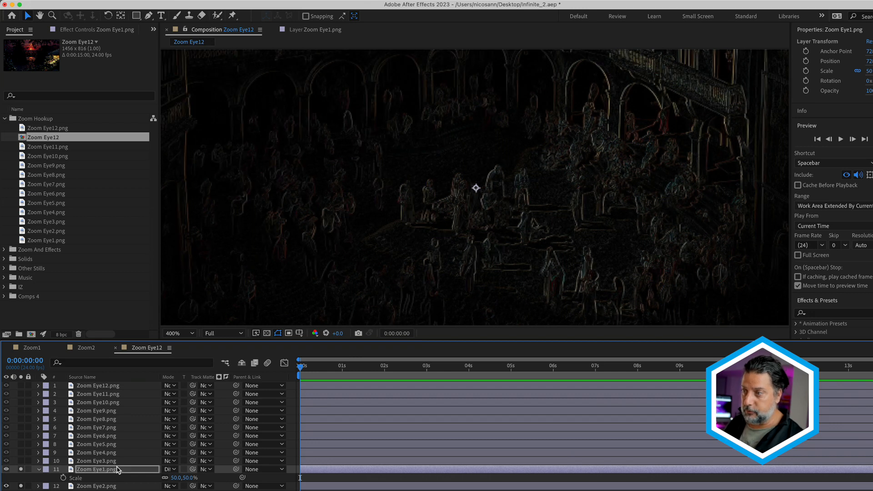
{"action": "key", "text": "Left"}
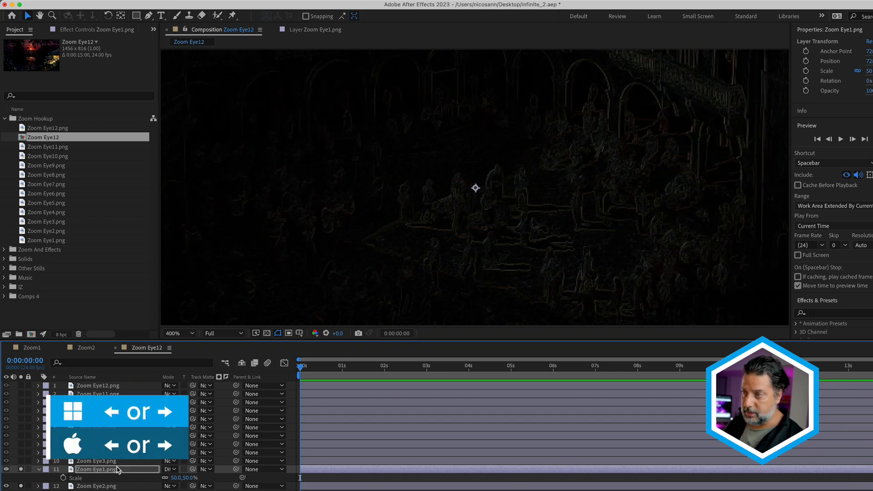
{"action": "key", "text": "Right"}
{"action": "key", "text": "Left"}
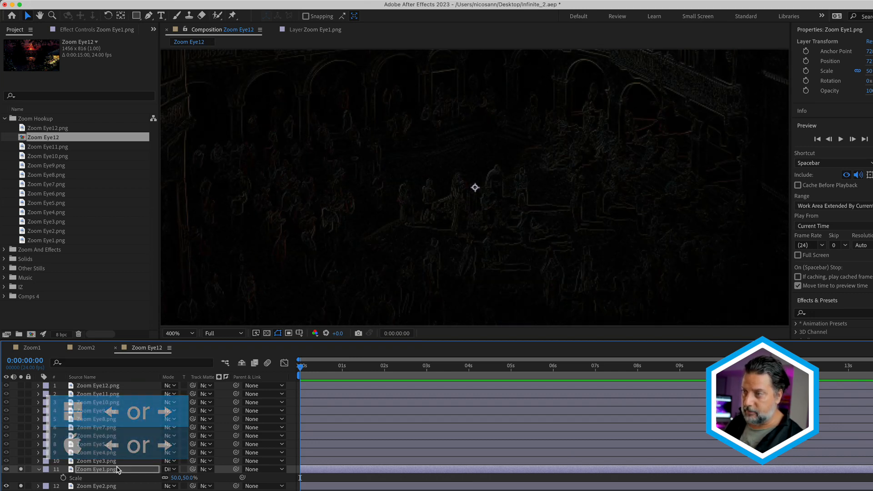
{"action": "key", "text": "Right"}
{"action": "key", "text": "Left"}
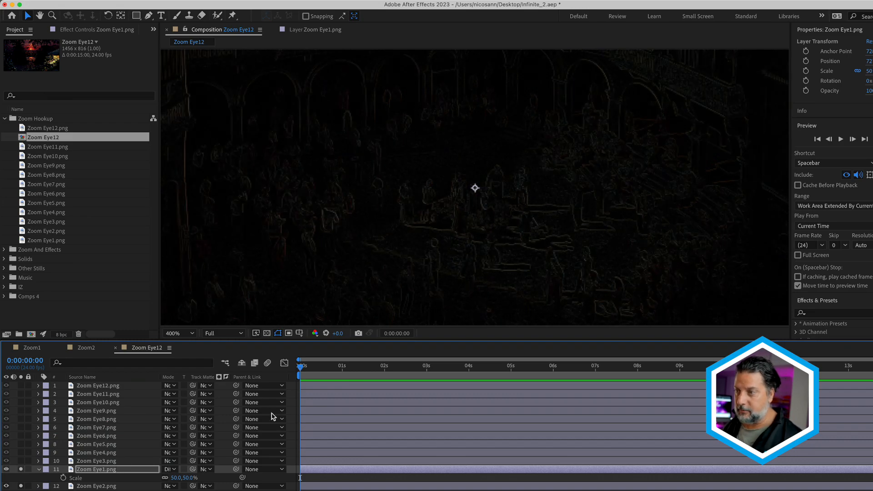
{"action": "key", "text": "Right"}
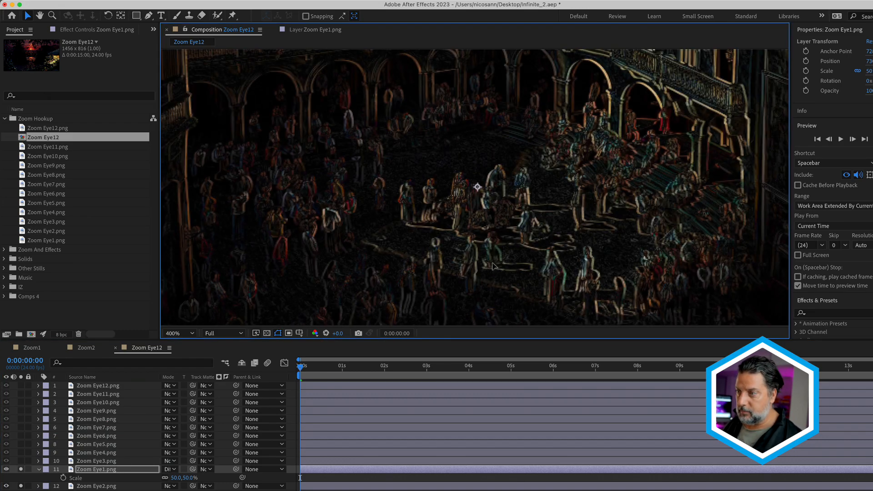
{"action": "key", "text": "Left"}
{"action": "key", "text": "Right"}
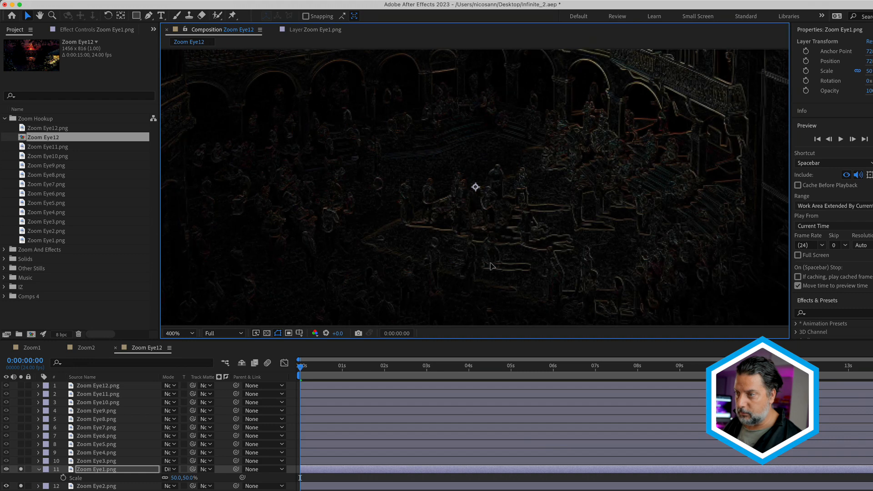
{"action": "key", "text": "Left"}
{"action": "key", "text": "Right"}
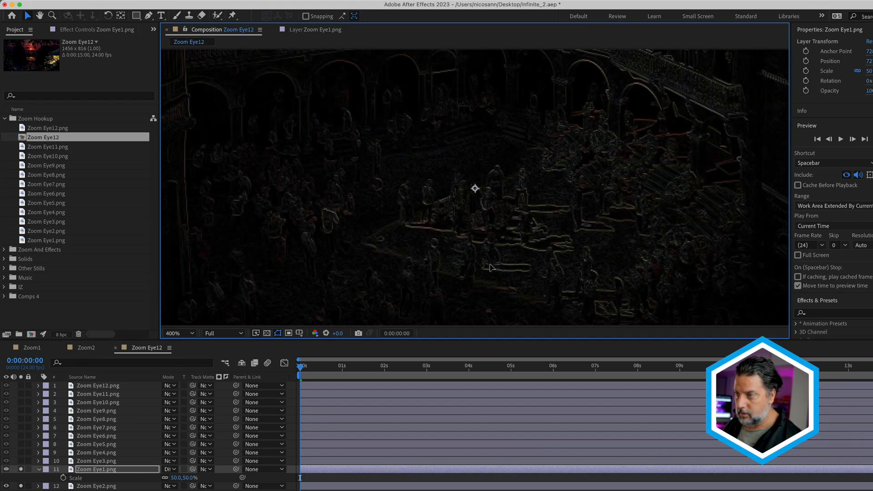
{"action": "key", "text": "Left"}
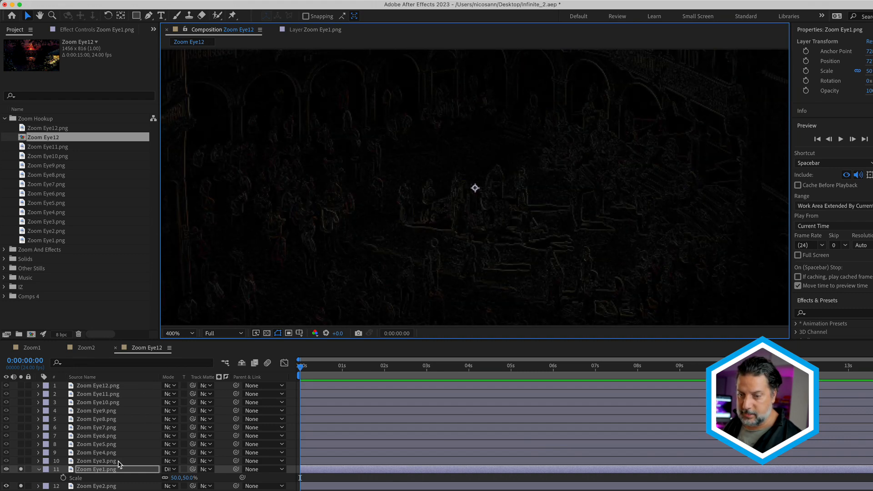
Fine-tune the Zoom Eye1.png layer's position to 727.6, 407.8
{"action": "left_click", "coordinate": [114, 469]}
{"action": "key", "text": "shift+p"}
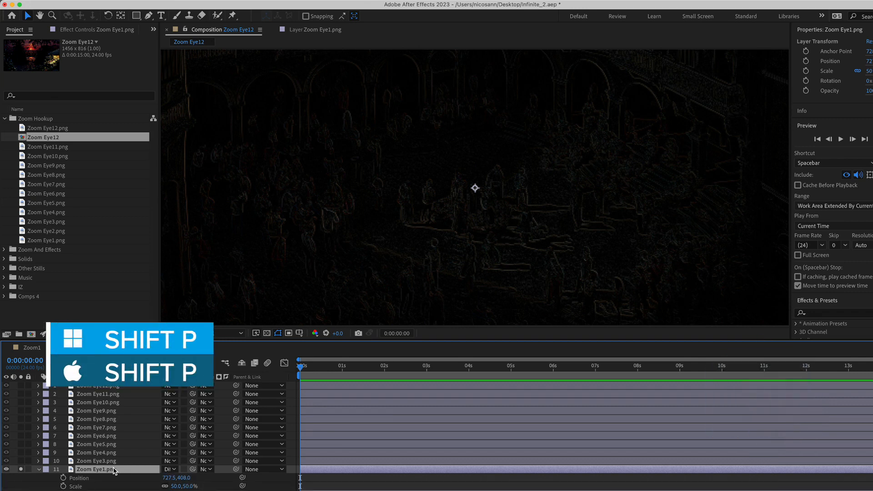
{"action": "left_click", "coordinate": [172, 480]}
{"action": "type", "text": "727"}
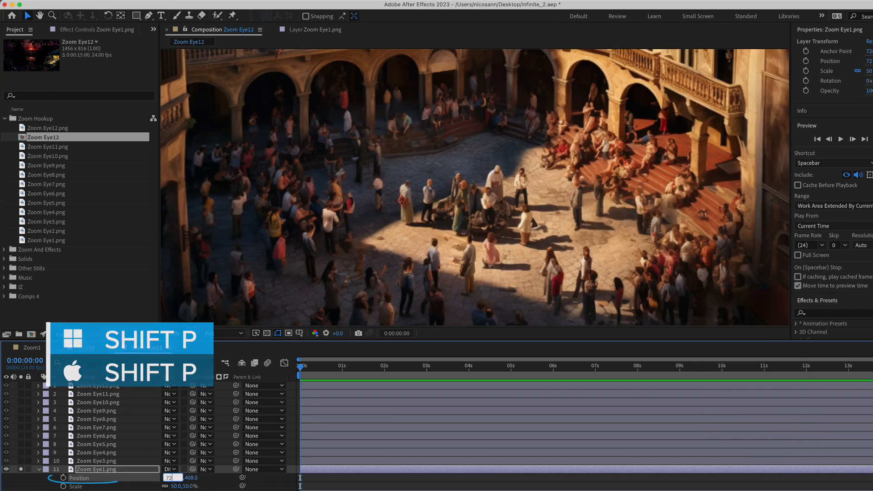
{"action": "key", "text": "Return"}
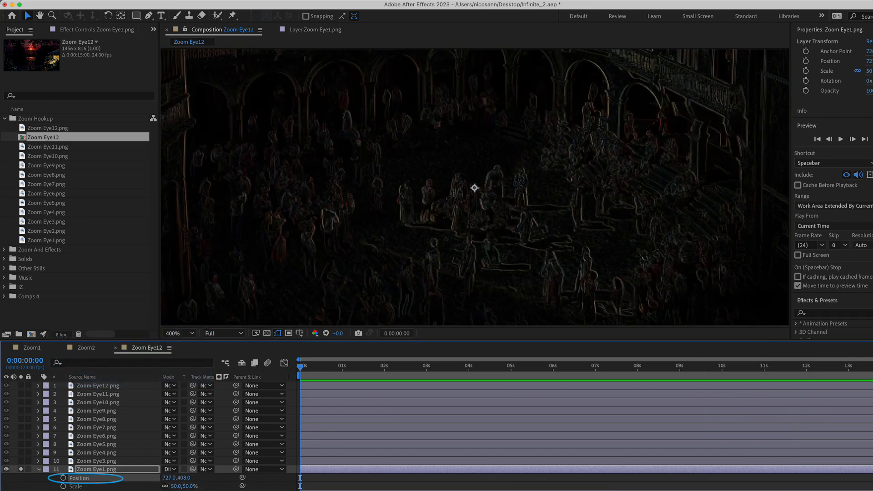
{"action": "left_click", "coordinate": [171, 479]}
{"action": "type", "text": "727.6"}
{"action": "key", "text": "Tab"}
{"action": "type", "text": "407.8"}
{"action": "key", "text": "Return"}
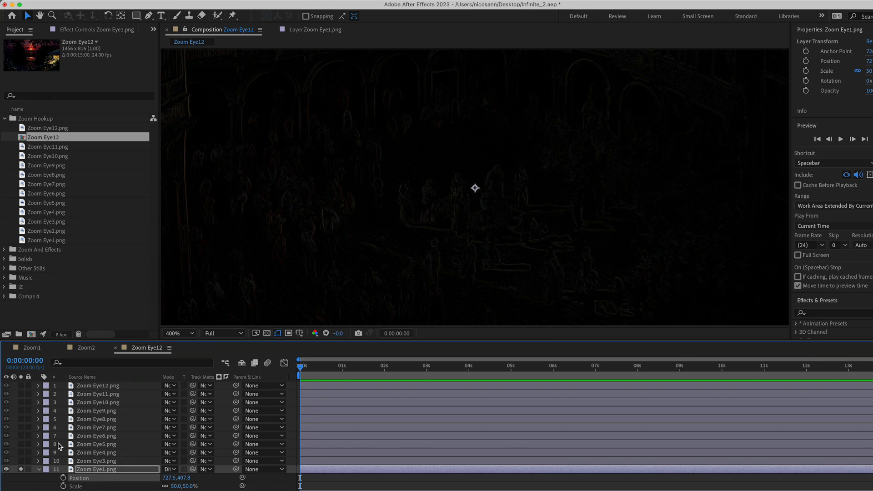
Collapse the Zoom Eye1.png properties and toggle the solo switches of the two bottom layers to compare their alignment
{"action": "key", "text": "u"}
{"action": "left_click", "coordinate": [21, 470]}
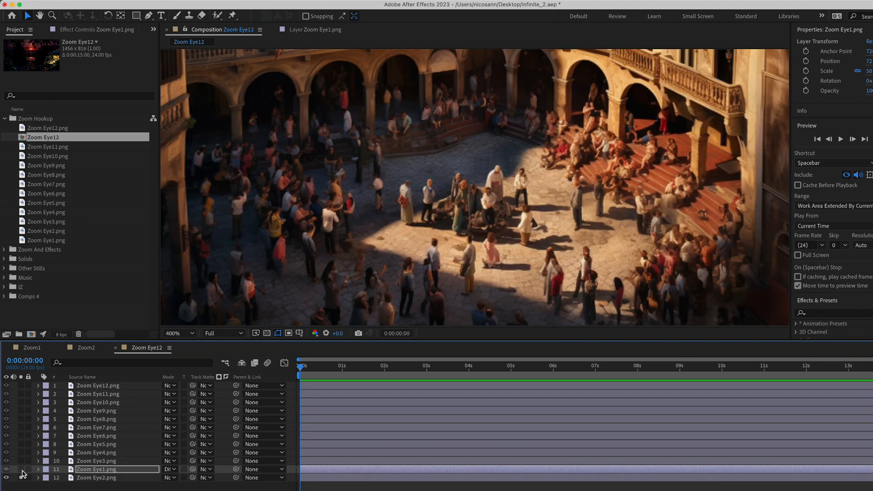
{"action": "left_click", "coordinate": [21, 477]}
{"action": "left_click", "coordinate": [21, 477]}
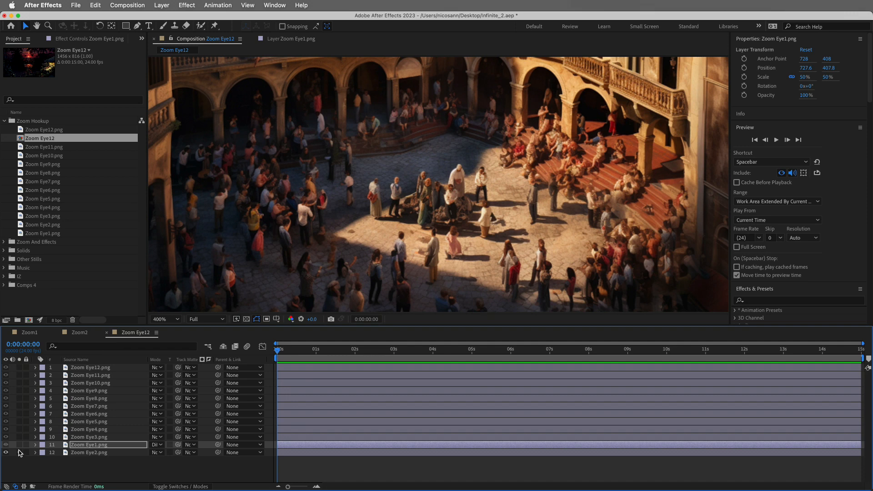
{"action": "left_click", "coordinate": [19, 452]}
{"action": "left_click", "coordinate": [19, 452]}
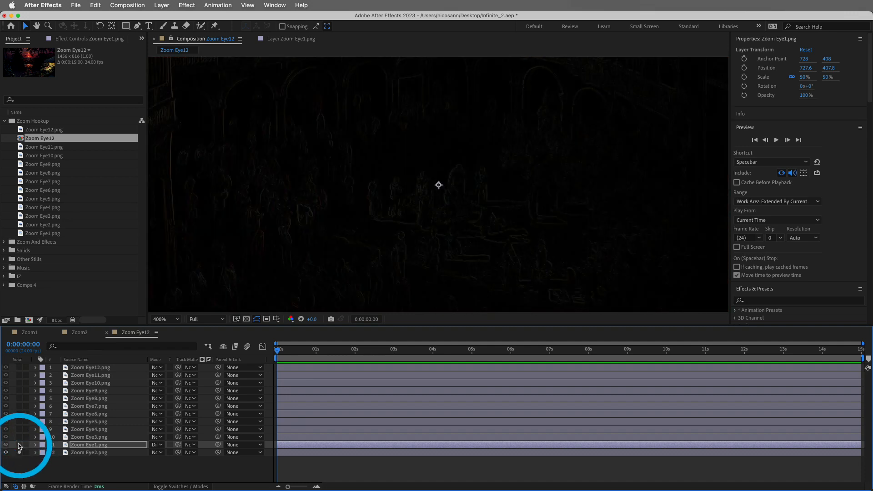
Set Zoom Eye1.png's blending mode back to Normal and solo it together with Zoom Eye2.png
{"action": "left_click", "coordinate": [156, 445]}
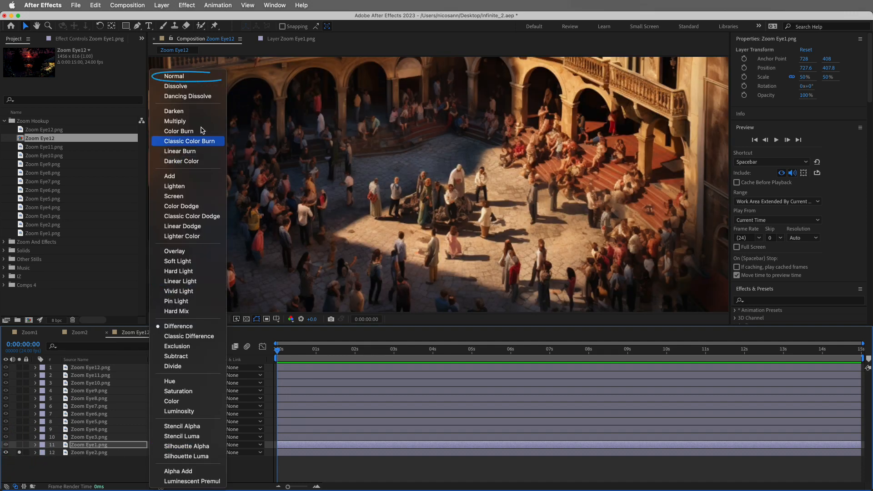
{"action": "left_click", "coordinate": [167, 73]}
{"action": "left_click", "coordinate": [19, 446]}
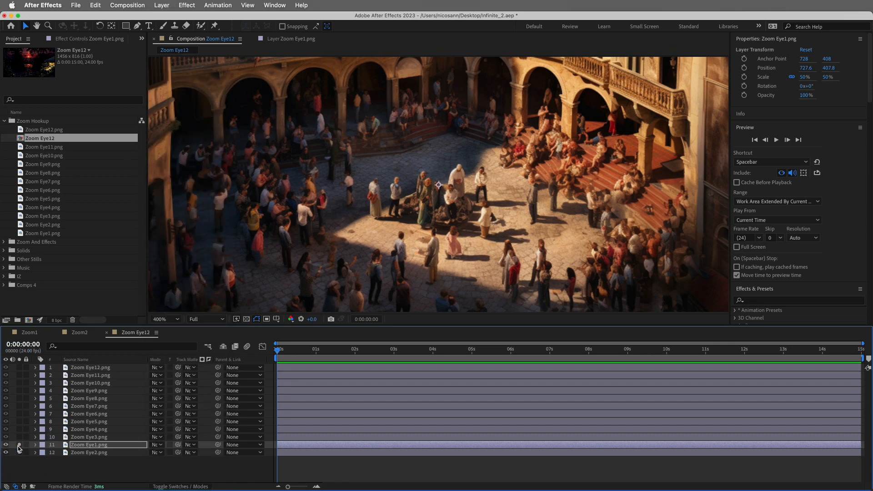
Leave only Zoom Eye1.png soloed and add an elliptical mask that fills the whole layer
{"action": "left_click", "coordinate": [69, 447]}
{"action": "left_click", "coordinate": [77, 470]}
{"action": "left_click", "coordinate": [88, 446]}
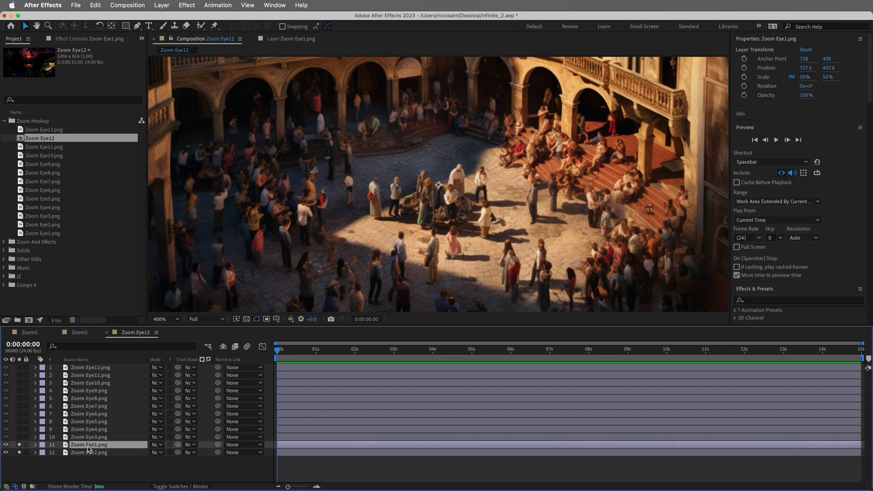
{"action": "left_click_drag", "start_coordinate": [126, 26], "coordinate": [148, 47]}
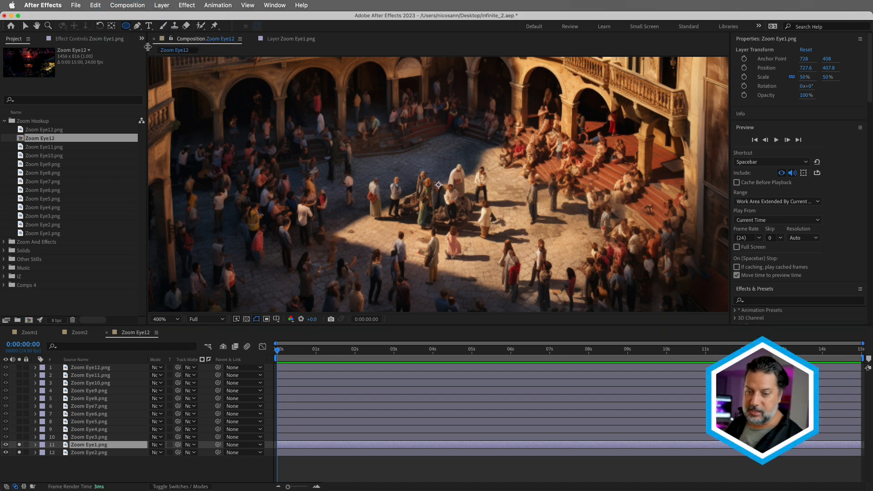
{"action": "left_click", "coordinate": [19, 453]}
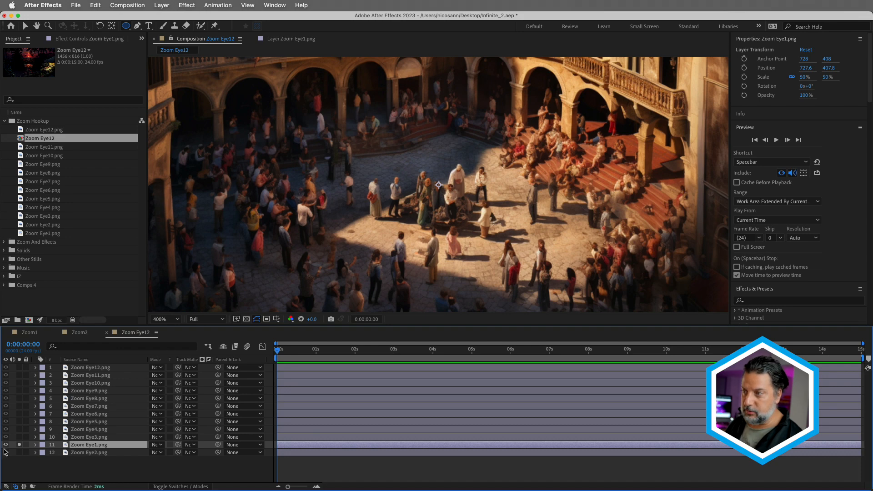
{"action": "scroll", "coordinate": [308, 284], "scroll_direction": "down", "scroll_amount": 1}
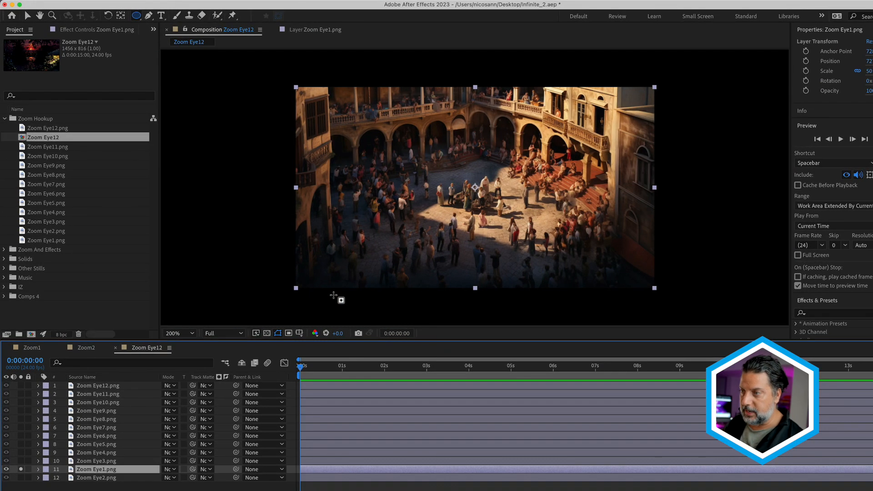
{"action": "key", "text": "comma"}
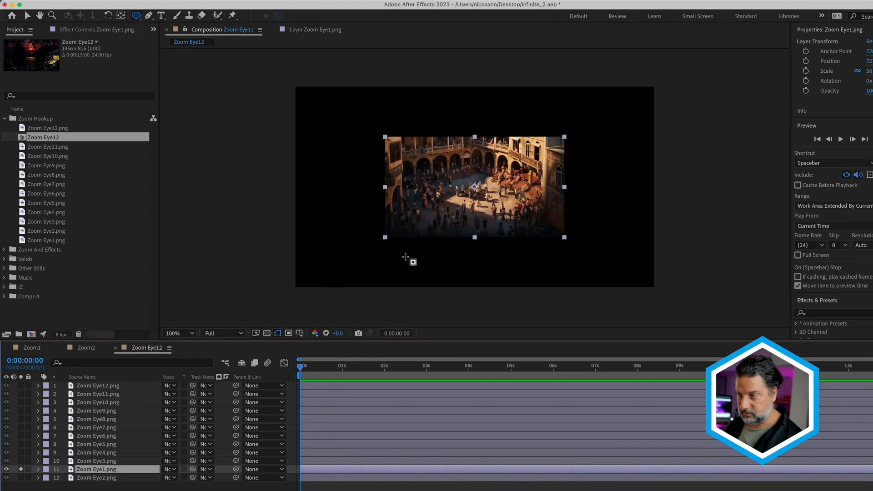
{"action": "double_click", "coordinate": [135, 17]}
{"action": "key", "text": "v"}
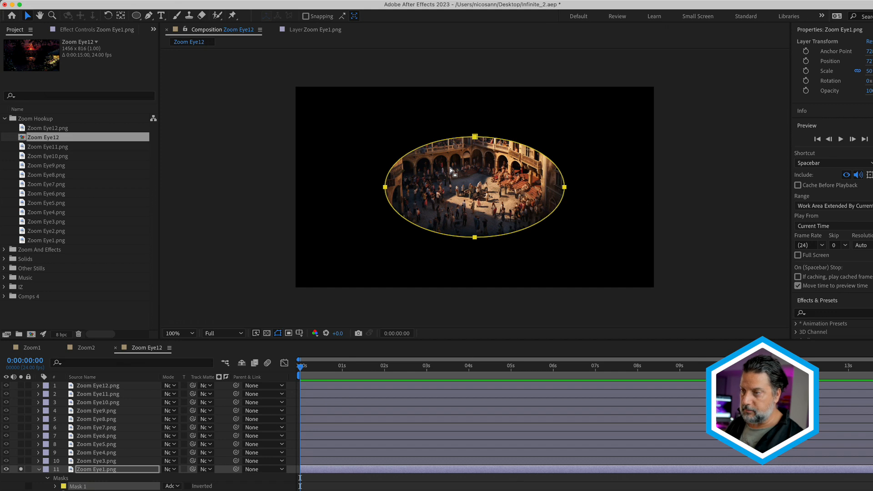
Pull the four points of the Zoom Eye1.png elliptical mask inward from the image edges to form a smaller rounded oval
{"action": "left_click", "coordinate": [440, 162]}
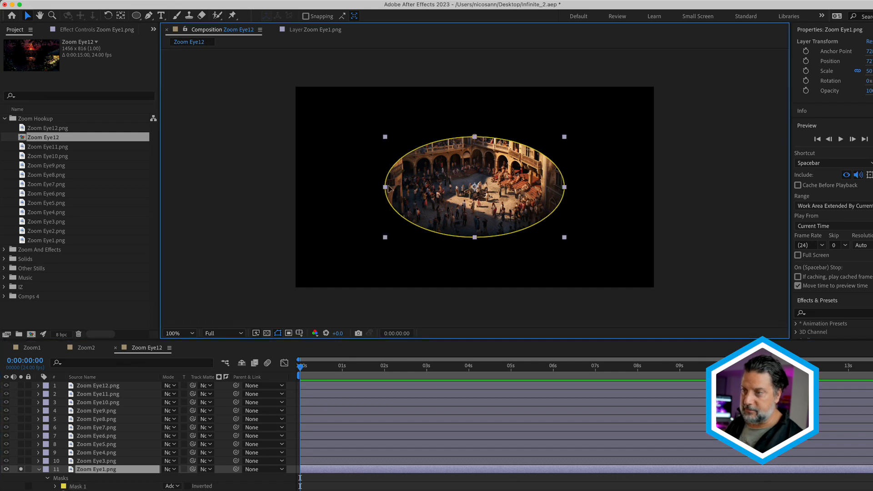
{"action": "left_click_drag", "start_coordinate": [386, 187], "coordinate": [406, 189]}
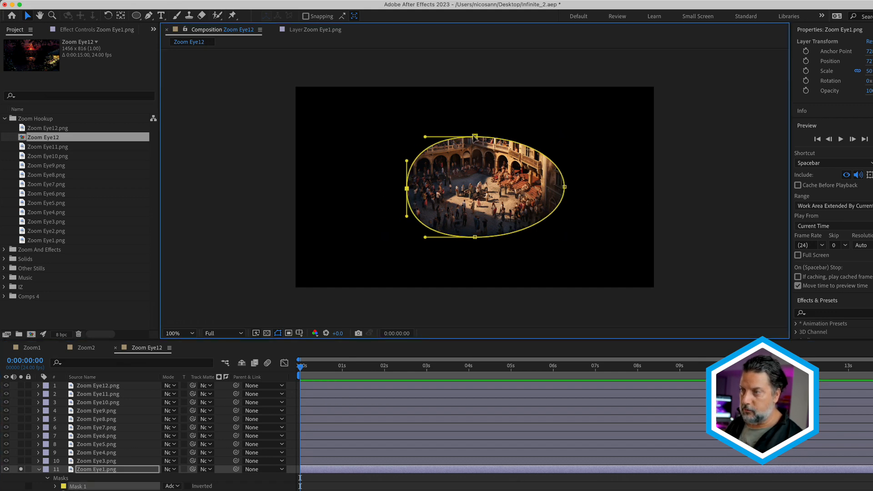
{"action": "left_click_drag", "start_coordinate": [475, 137], "coordinate": [474, 148]}
{"action": "left_click", "coordinate": [564, 188]}
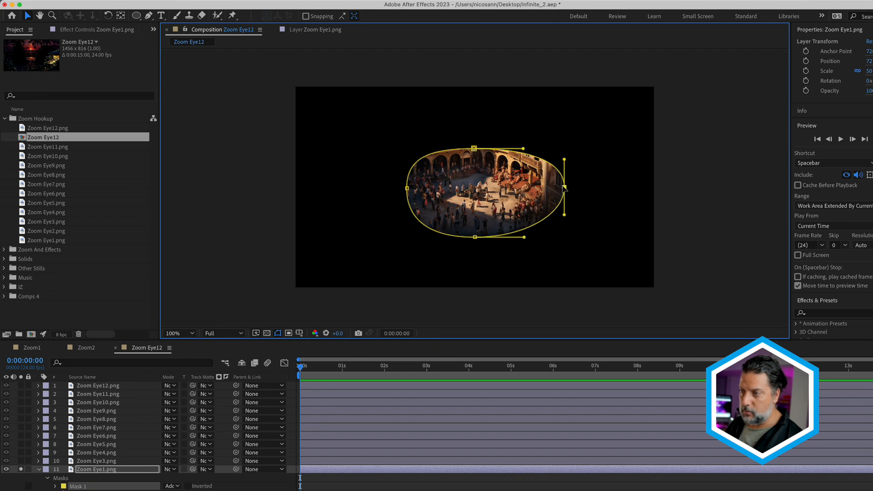
{"action": "left_click_drag", "start_coordinate": [564, 188], "coordinate": [550, 186]}
{"action": "left_click_drag", "start_coordinate": [475, 237], "coordinate": [478, 224]}
Feather the Zoom Eye1.png mask by 104 pixels and solo Zoom Eye2.png beneath it to check the blend
{"action": "left_click", "coordinate": [88, 471]}
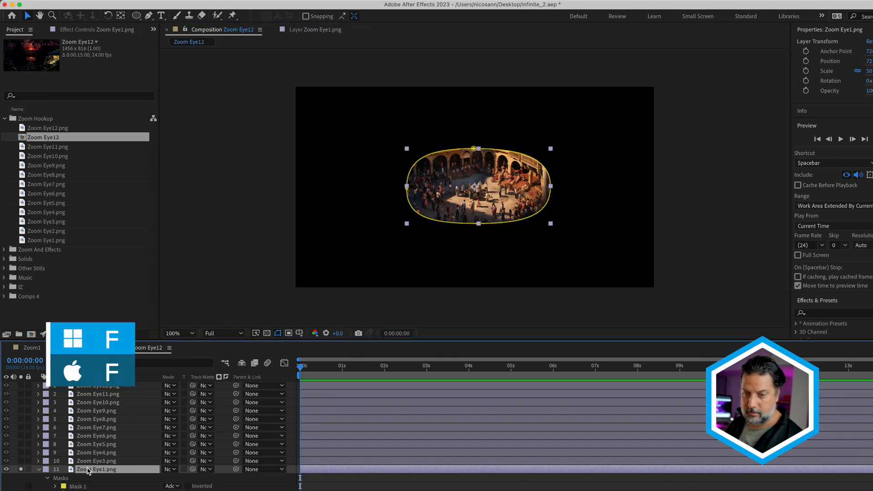
{"action": "key", "text": "f"}
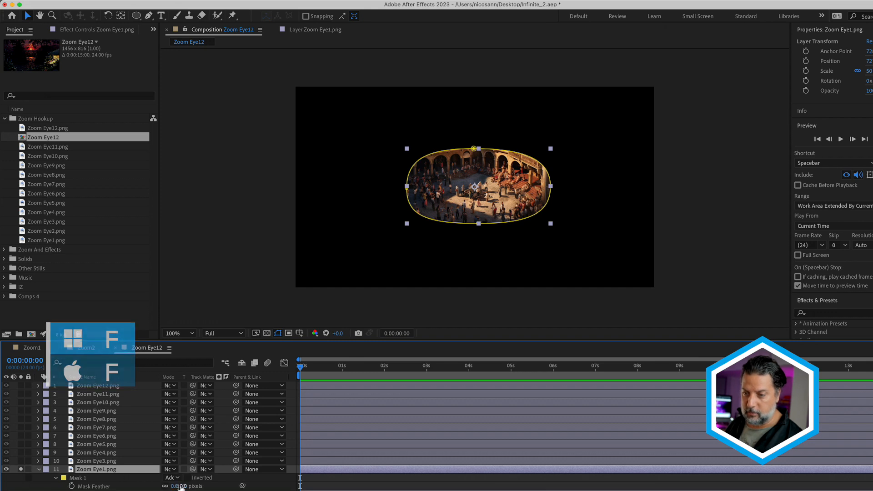
{"action": "left_click_drag", "start_coordinate": [172, 486], "coordinate": [241, 489]}
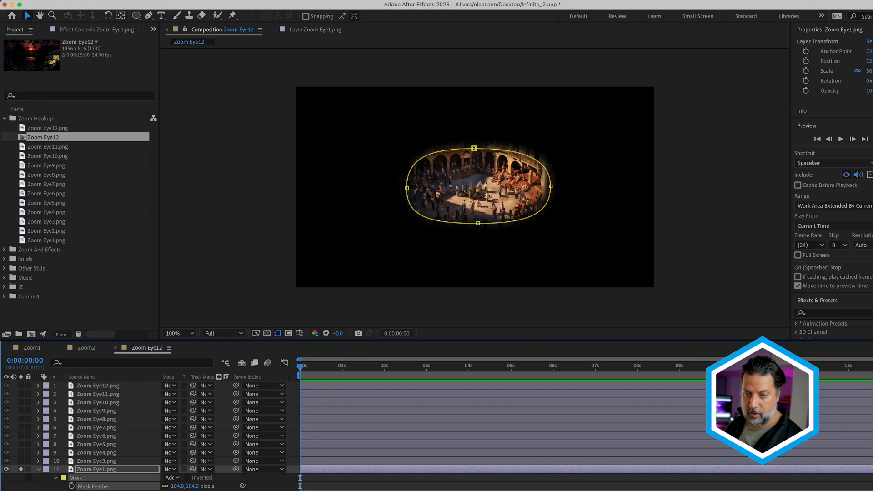
{"action": "left_click", "coordinate": [21, 490]}
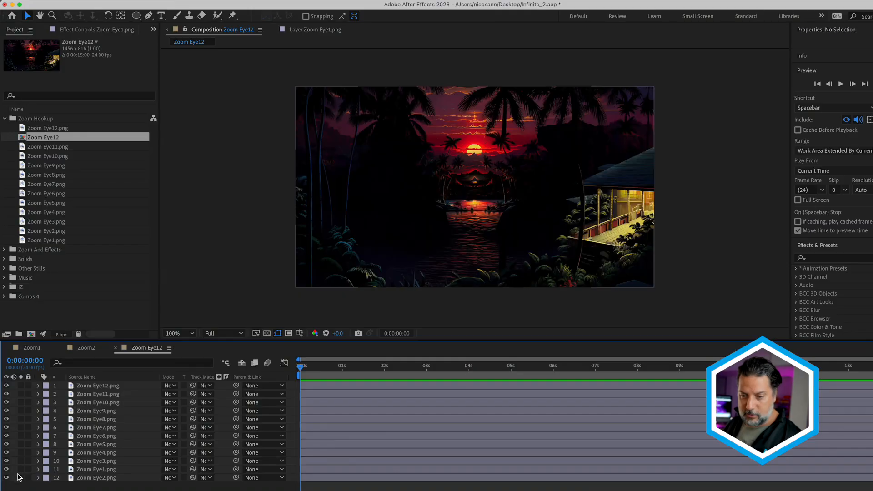
Parent Zoom Eye1.png to Zoom Eye2.png and move Zoom Eye3.png to the bottom of the layer stack
{"action": "left_click", "coordinate": [88, 470]}
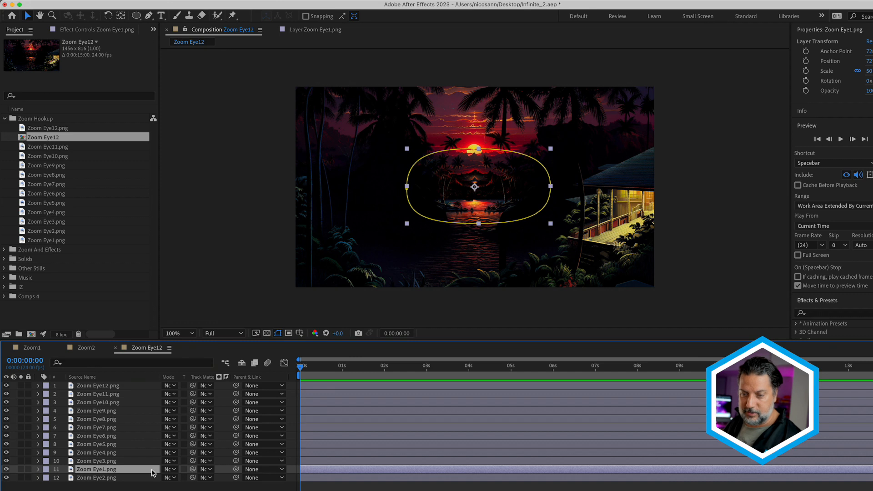
{"action": "left_click_drag", "start_coordinate": [236, 469], "coordinate": [101, 480]}
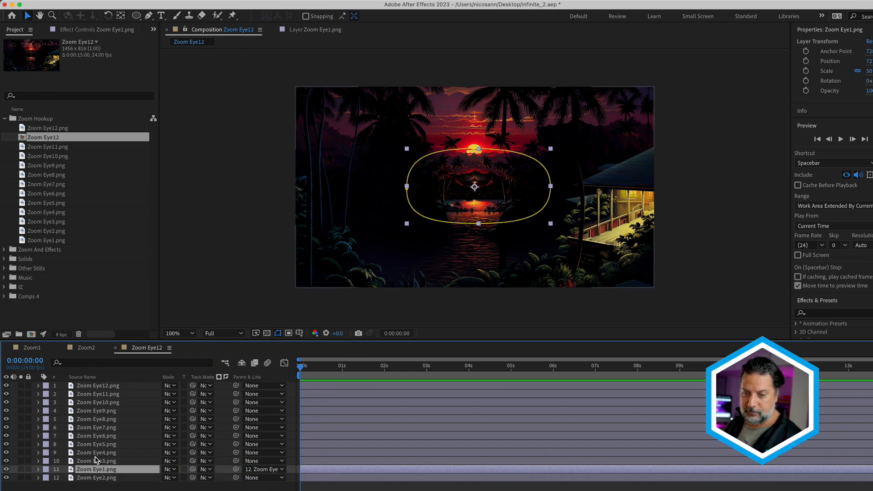
{"action": "left_click", "coordinate": [92, 462]}
{"action": "left_click_drag", "start_coordinate": [88, 462], "coordinate": [78, 486]}
Solo Zoom Eye2.png and Zoom Eye3.png and set Zoom Eye2.png's scale to 50%
{"action": "left_click", "coordinate": [21, 478]}
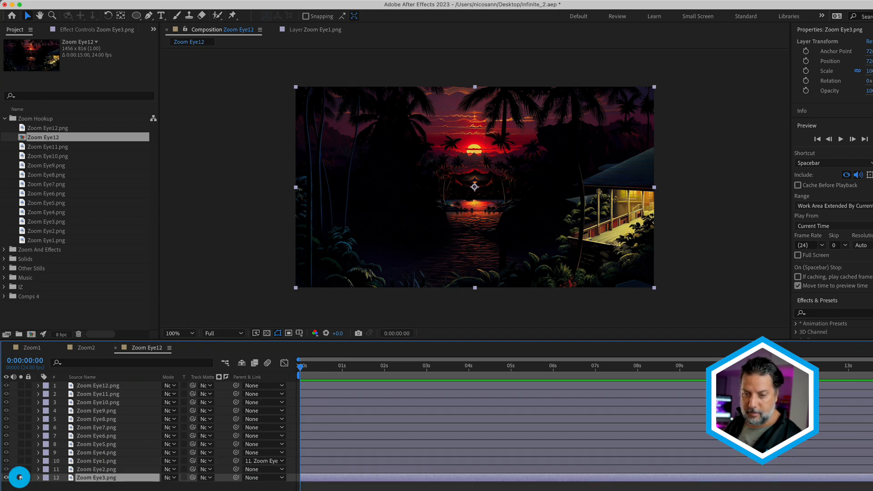
{"action": "left_click", "coordinate": [20, 470]}
{"action": "left_click", "coordinate": [96, 470]}
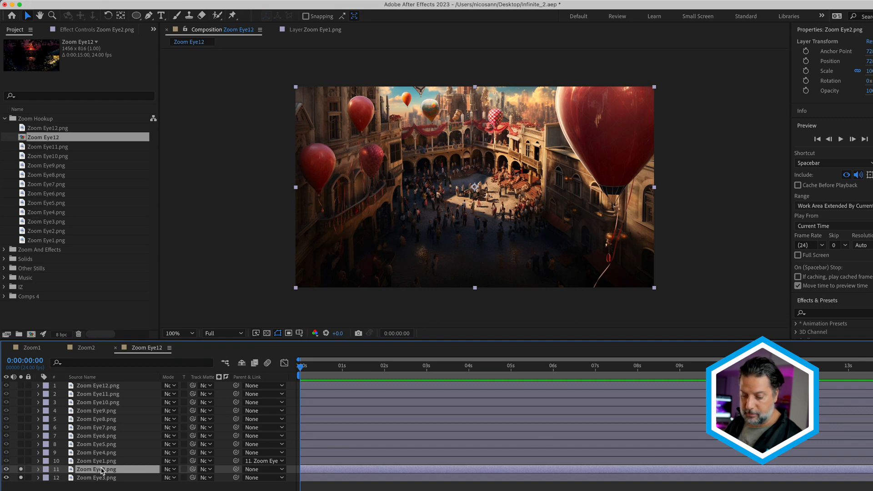
{"action": "key", "text": "s"}
{"action": "left_click", "coordinate": [179, 478]}
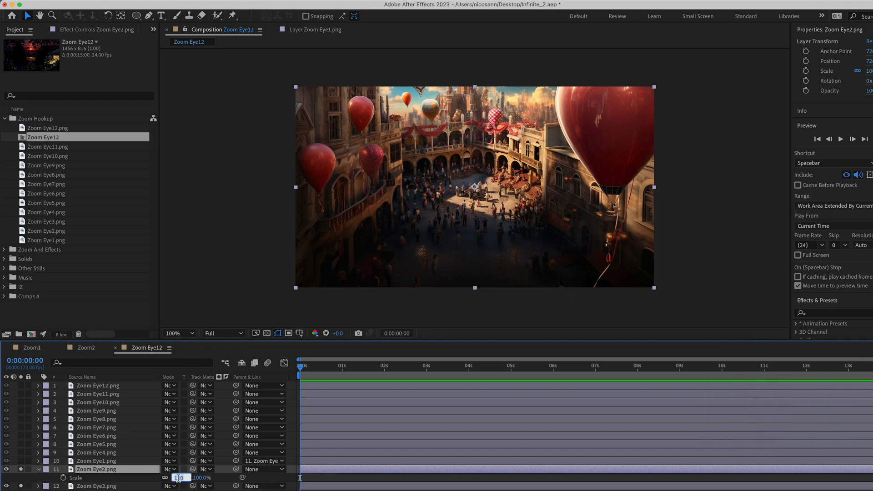
{"action": "type", "text": "50"}
{"action": "key", "text": "Return"}
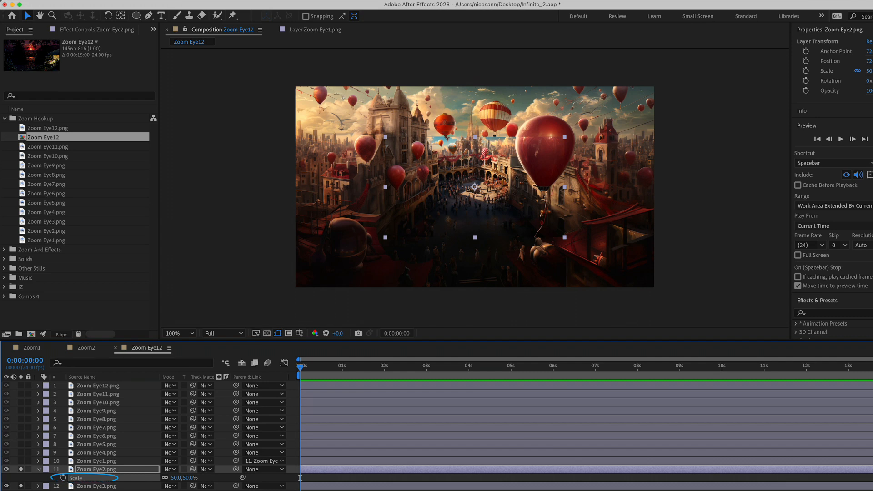
Compare Zoom Eye2.png with Zoom Eye3.png by toggling its solo switch and setting its blending mode to Difference
{"action": "left_click", "coordinate": [21, 469]}
{"action": "left_click", "coordinate": [20, 469]}
{"action": "left_click", "coordinate": [20, 470]}
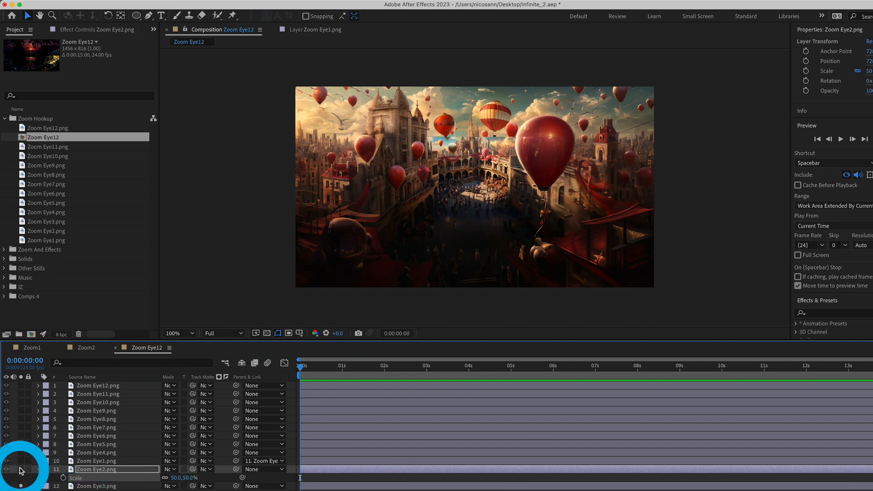
{"action": "left_click", "coordinate": [21, 469]}
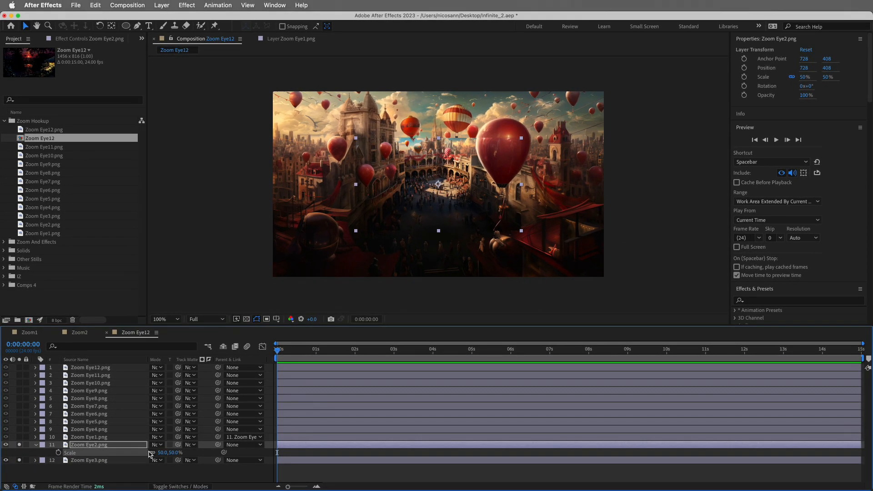
{"action": "left_click", "coordinate": [157, 447]}
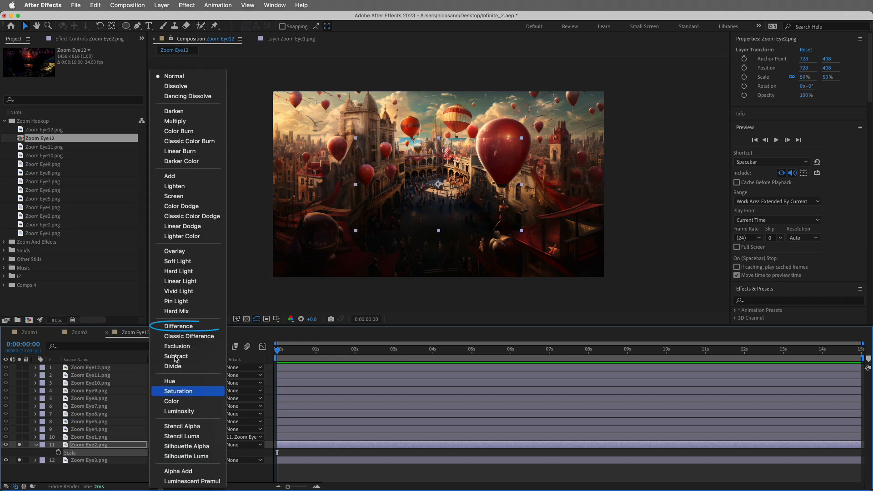
{"action": "left_click", "coordinate": [191, 330]}
Copy Zoom Eye1.png's position of 727.6, 407.8 onto Zoom Eye2.png
{"action": "left_click", "coordinate": [89, 437]}
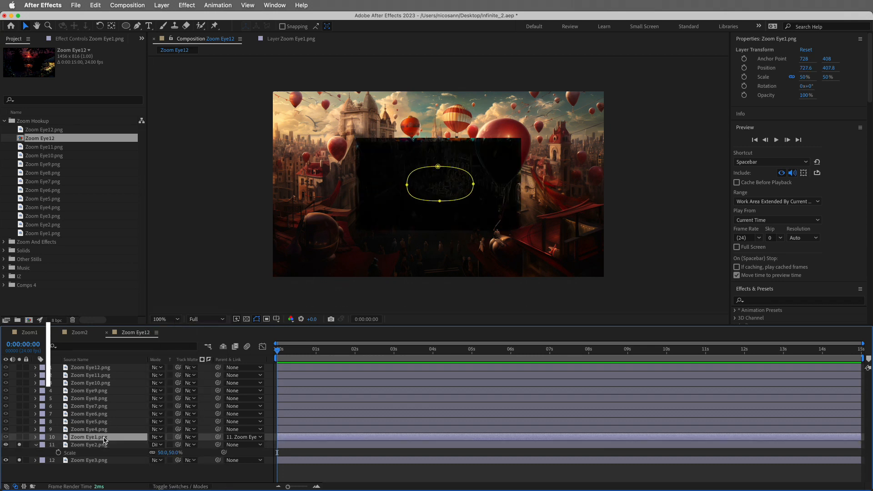
{"action": "key", "text": "p"}
{"action": "left_click", "coordinate": [83, 445]}
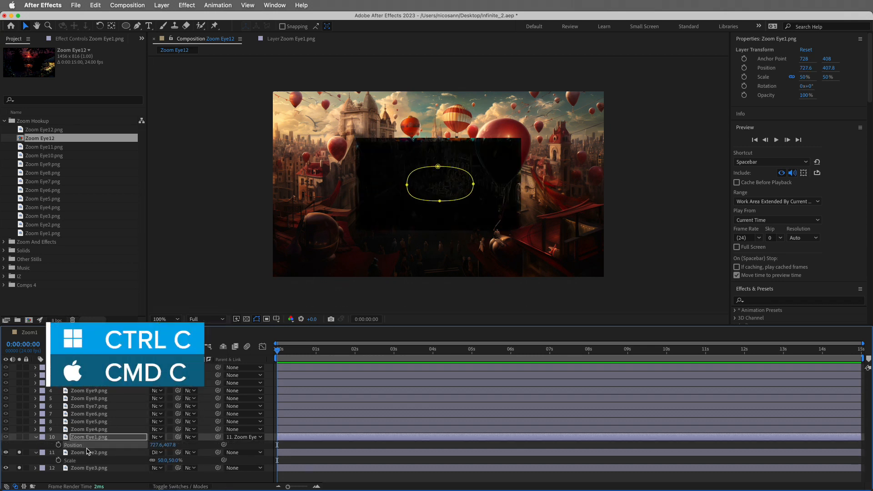
{"action": "left_click", "coordinate": [88, 452]}
{"action": "key", "text": "p"}
{"action": "left_click", "coordinate": [82, 461]}
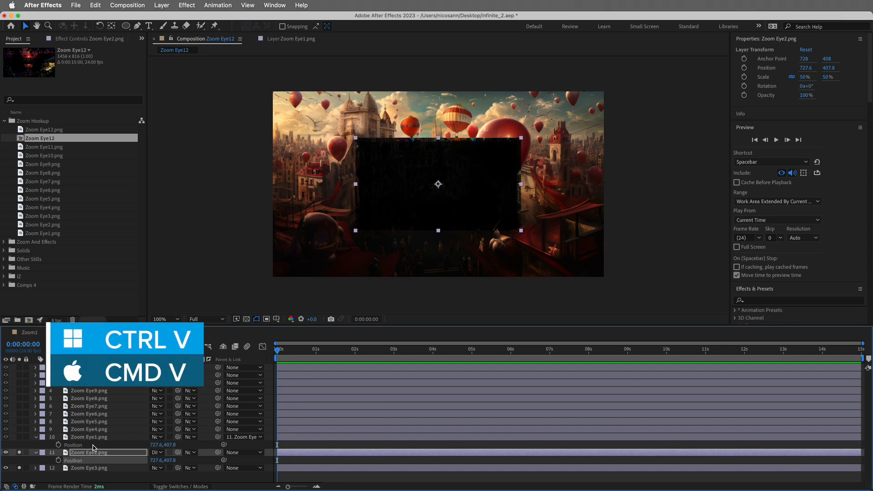
{"action": "left_click", "coordinate": [93, 446]}
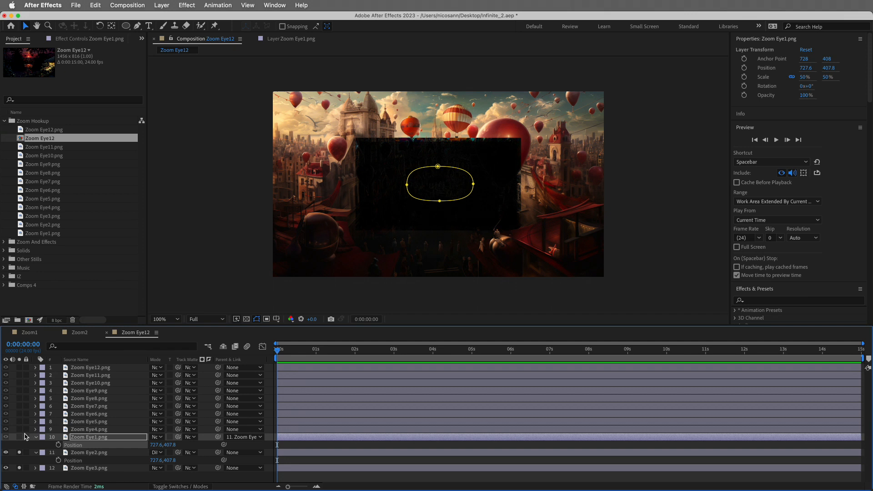
Parent Zoom Eye2.png to Zoom Eye3.png and set Zoom Eye2.png's blending mode back to Normal
{"action": "left_click", "coordinate": [68, 452]}
{"action": "left_click_drag", "start_coordinate": [217, 452], "coordinate": [98, 469]}
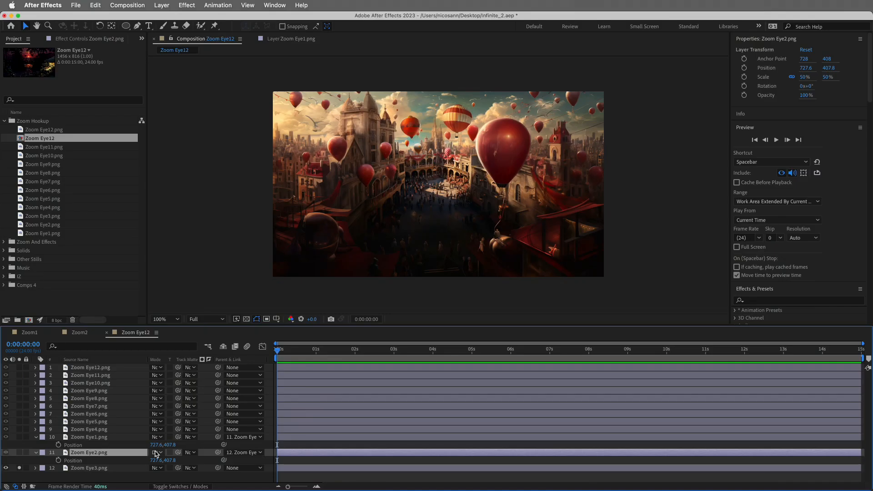
{"action": "left_click", "coordinate": [156, 452]}
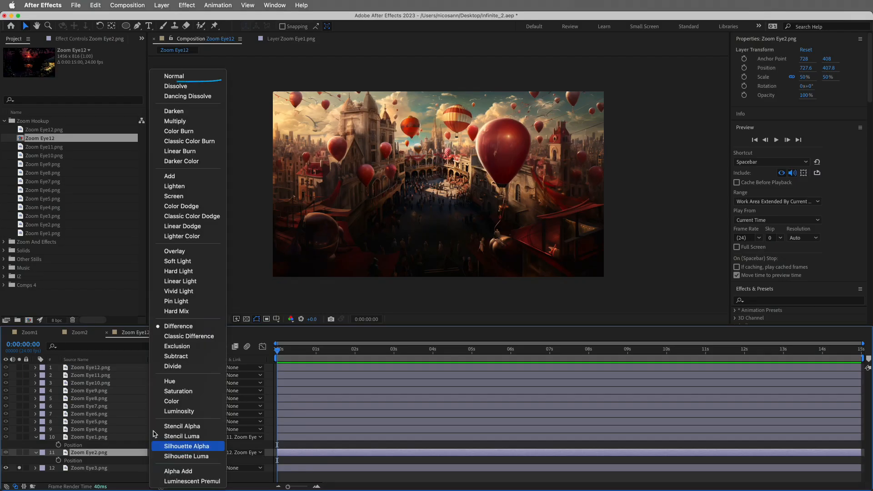
{"action": "left_click", "coordinate": [198, 77]}
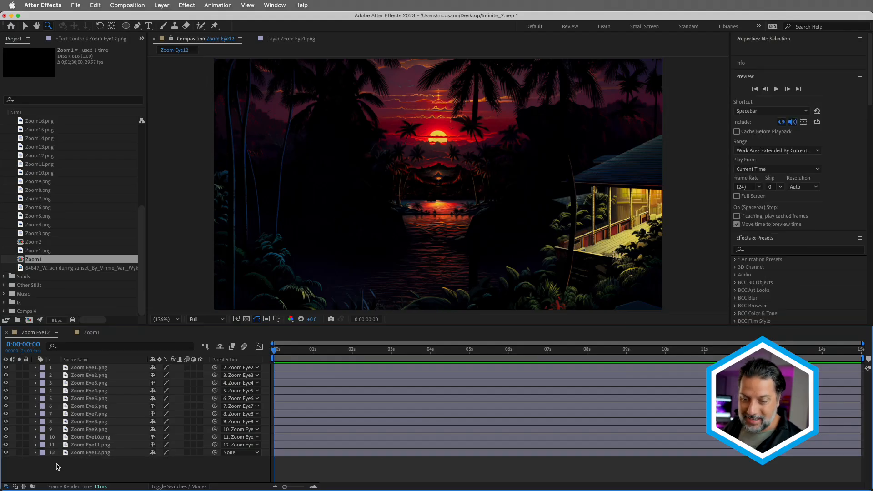
Solo Zoom Eye11.png and Zoom Eye12.png, and inspect Zoom Eye11.png's mask feather and its alignment in Difference blending mode
{"action": "left_click", "coordinate": [19, 445]}
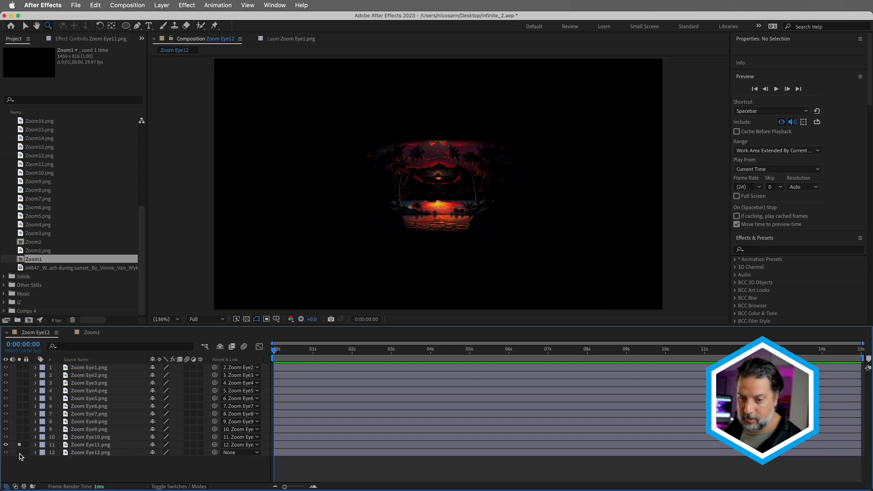
{"action": "left_click", "coordinate": [19, 453]}
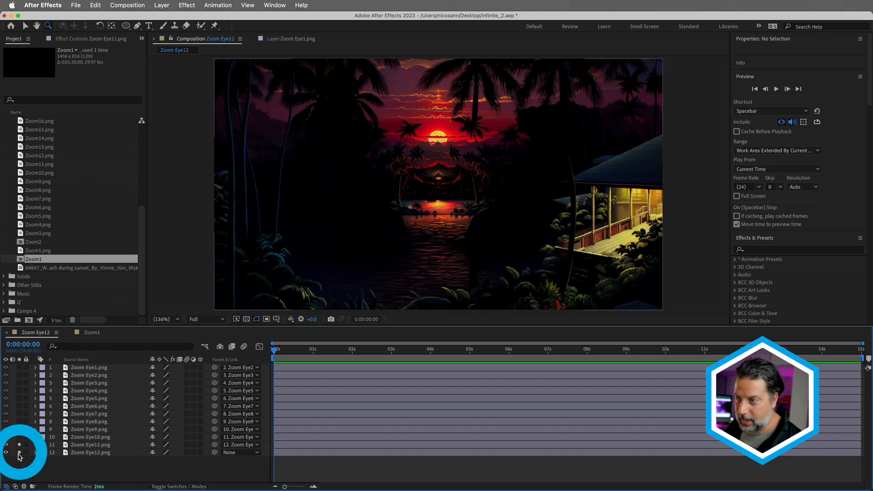
{"action": "left_click", "coordinate": [78, 446]}
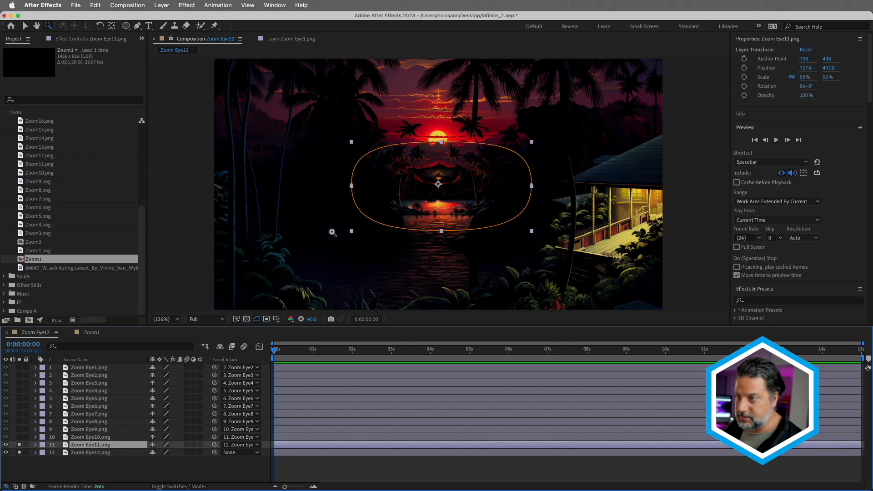
{"action": "key", "text": "f"}
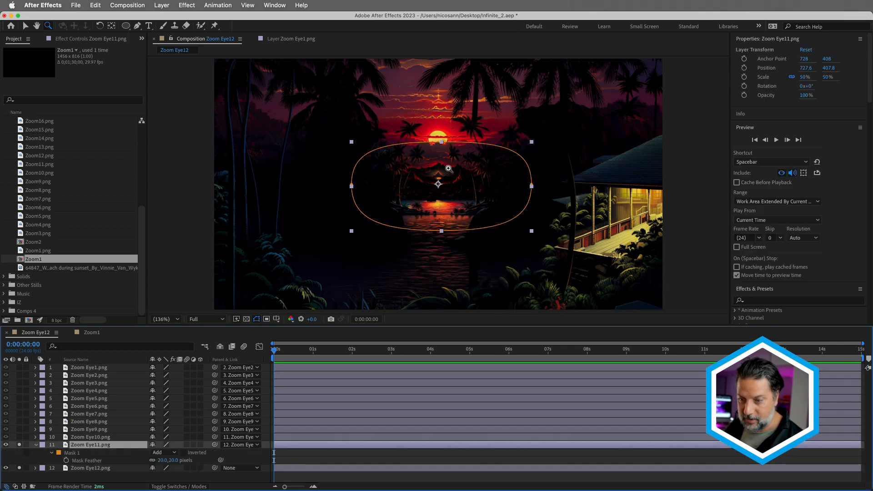
{"action": "key", "text": "F4"}
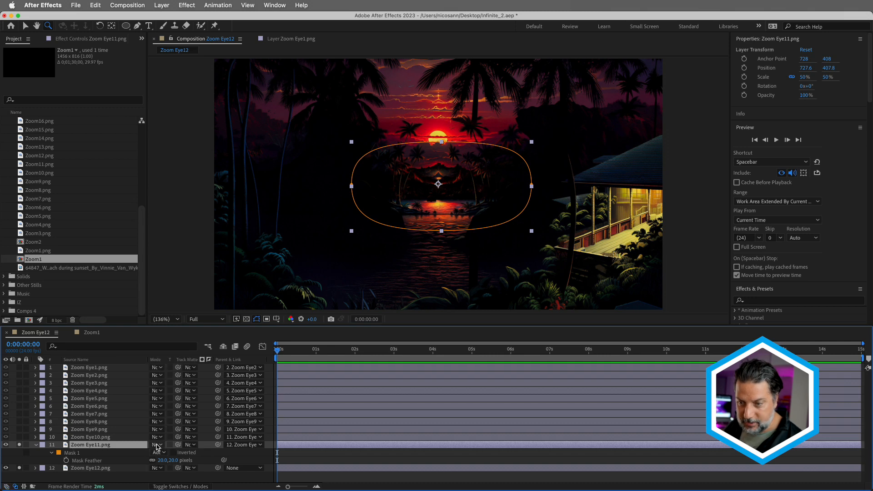
{"action": "left_click", "coordinate": [159, 445]}
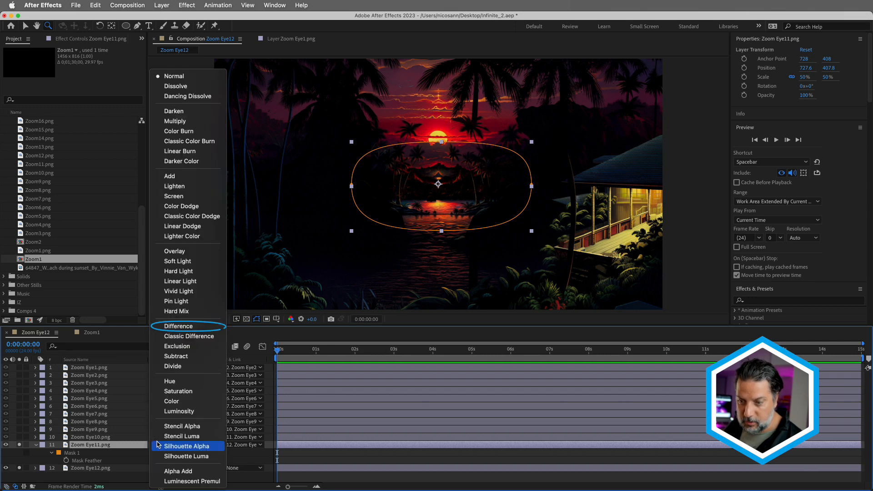
{"action": "left_click", "coordinate": [197, 327]}
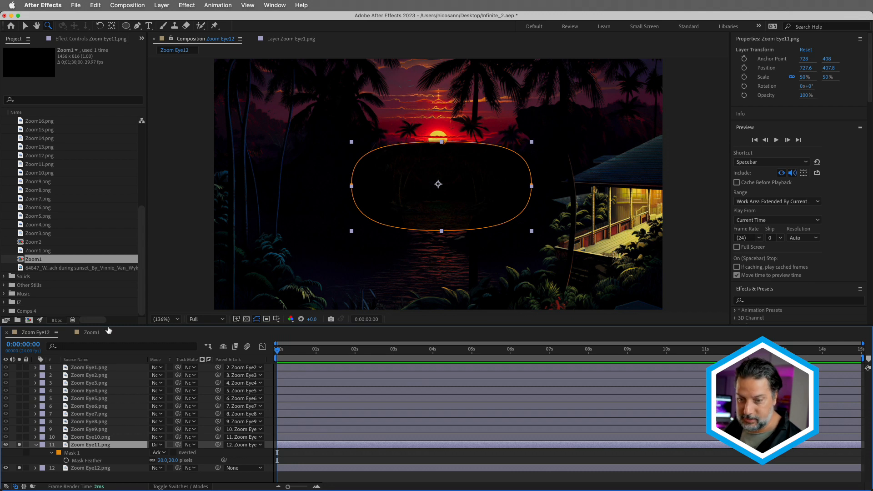
Solo Zoom Eye10.png and Zoom Eye9.png as well to check the stack, and return Zoom Eye11.png to Normal blending with its properties collapsed
{"action": "left_click", "coordinate": [19, 437]}
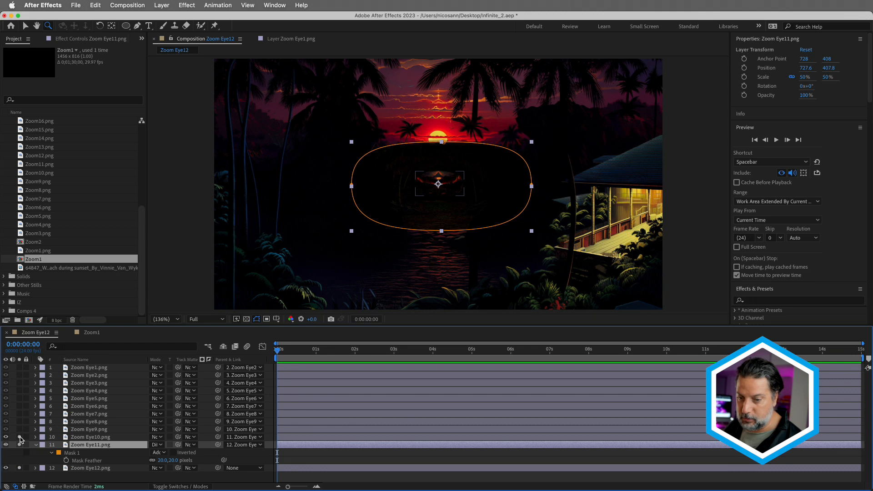
{"action": "left_click", "coordinate": [19, 430]}
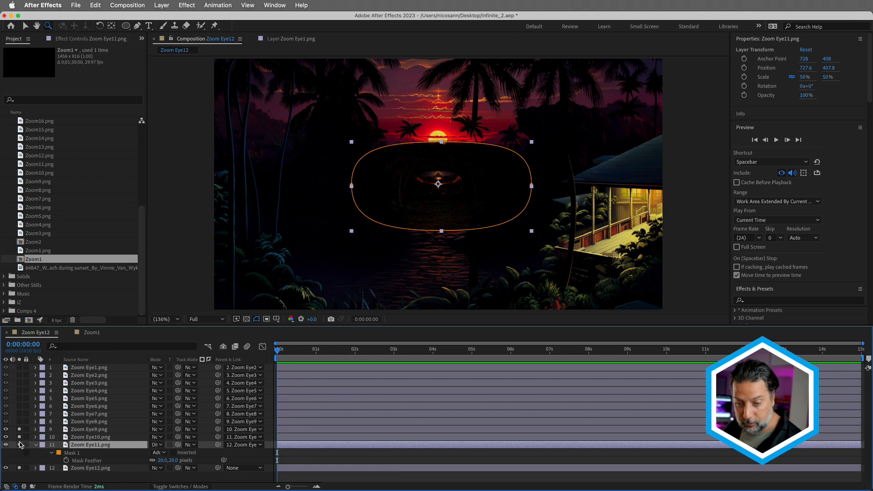
{"action": "left_click", "coordinate": [157, 445]}
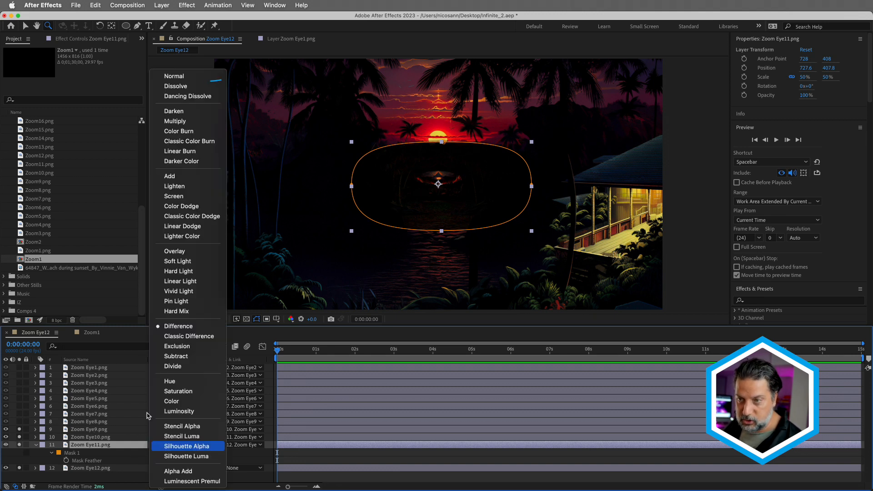
{"action": "left_click", "coordinate": [217, 78]}
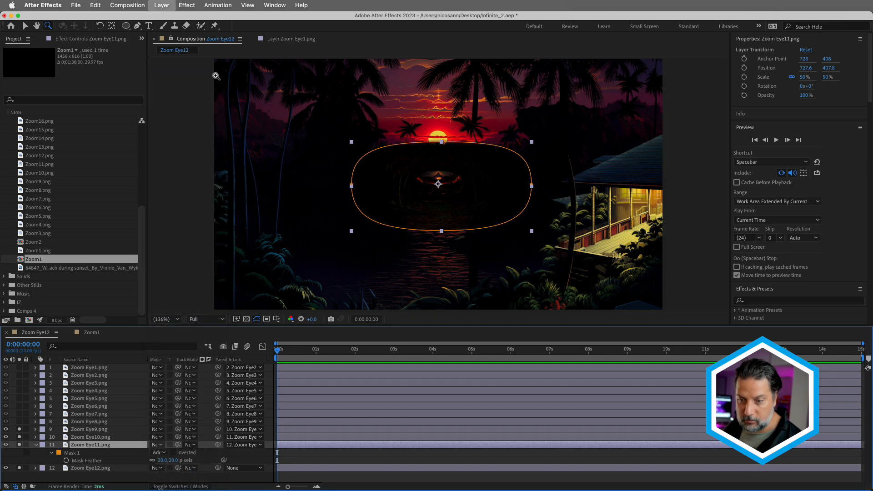
{"action": "left_click", "coordinate": [36, 445]}
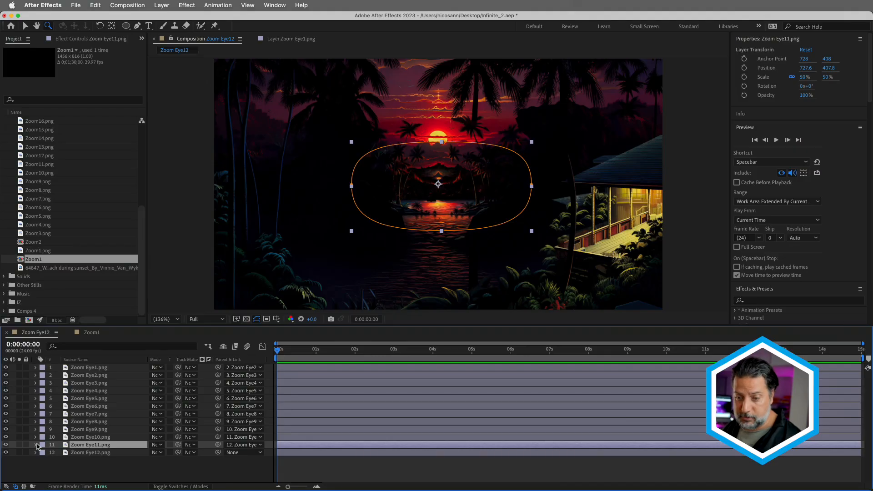
Parent all layers from Zoom Eye1.png to Zoom Eye11.png directly to Zoom Eye12.png, and select Zoom Eye12.png
{"action": "left_click", "coordinate": [89, 367], "text": "shift"}
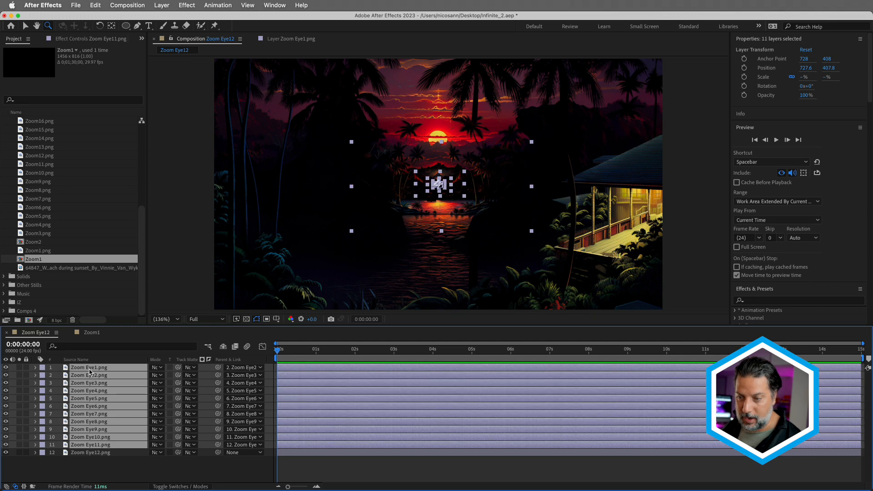
{"action": "left_click_drag", "start_coordinate": [218, 444], "coordinate": [109, 454]}
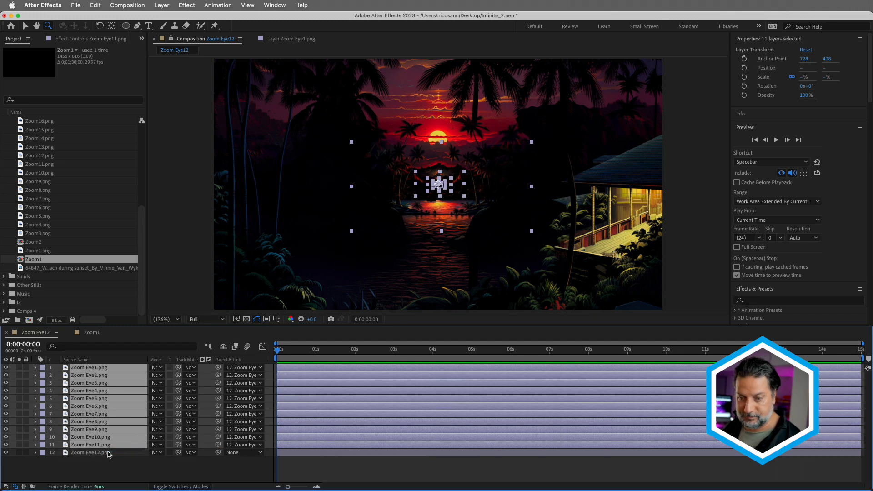
{"action": "left_click", "coordinate": [104, 453]}
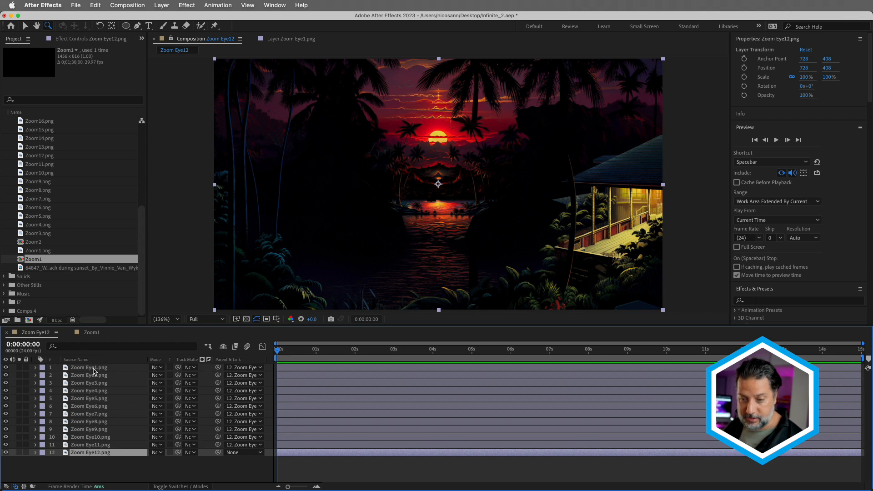
Link the anchor point of Zoom Eye12.png to the position of Zoom Eye1.png
{"action": "key", "text": "a"}
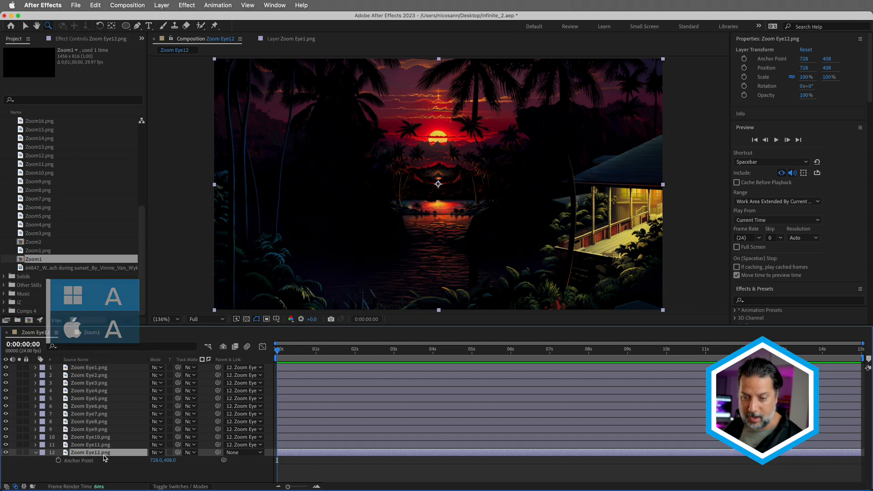
{"action": "left_click", "coordinate": [111, 375]}
{"action": "key", "text": "p"}
{"action": "left_click", "coordinate": [110, 367]}
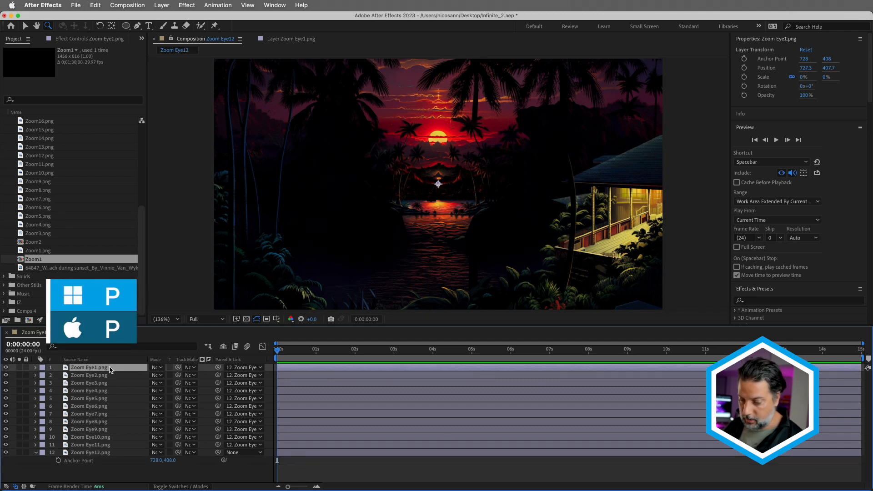
{"action": "key", "text": "p"}
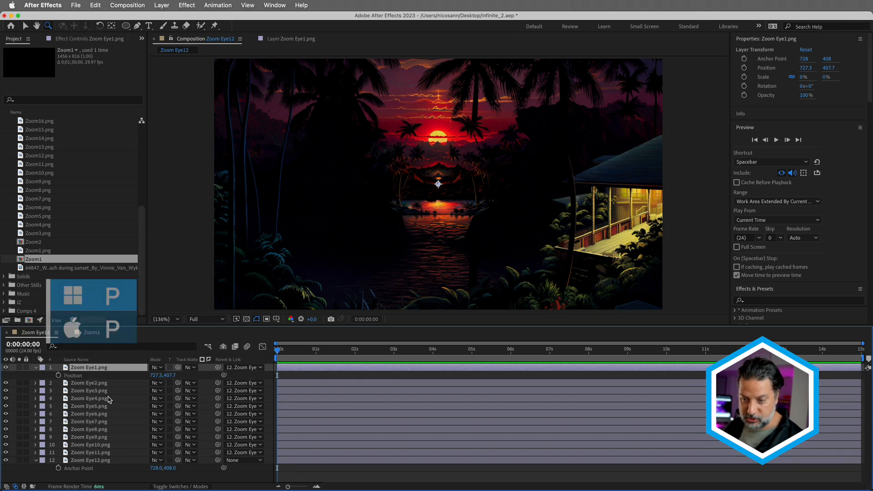
{"action": "left_click_drag", "start_coordinate": [224, 469], "coordinate": [98, 374]}
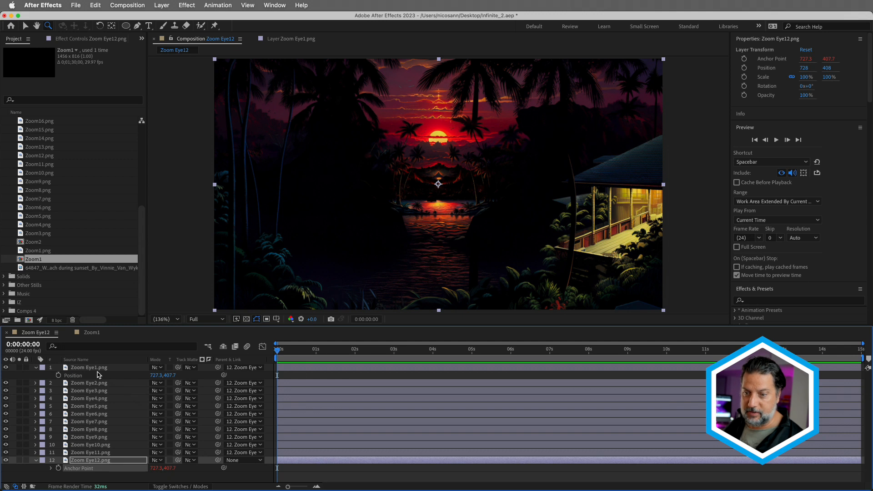
{"action": "left_click", "coordinate": [290, 475]}
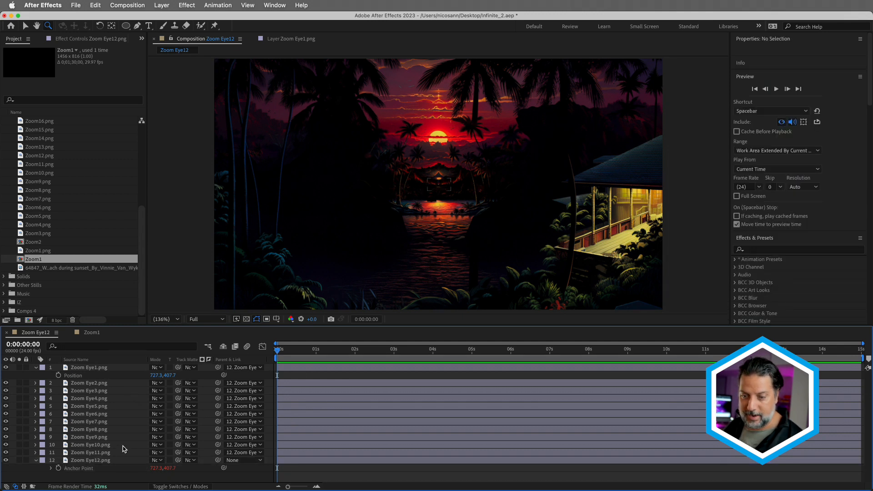
Keyframe Zoom Eye12.png's scale at 100% on the first frame and 120000% on the last frame
{"action": "left_click", "coordinate": [102, 461]}
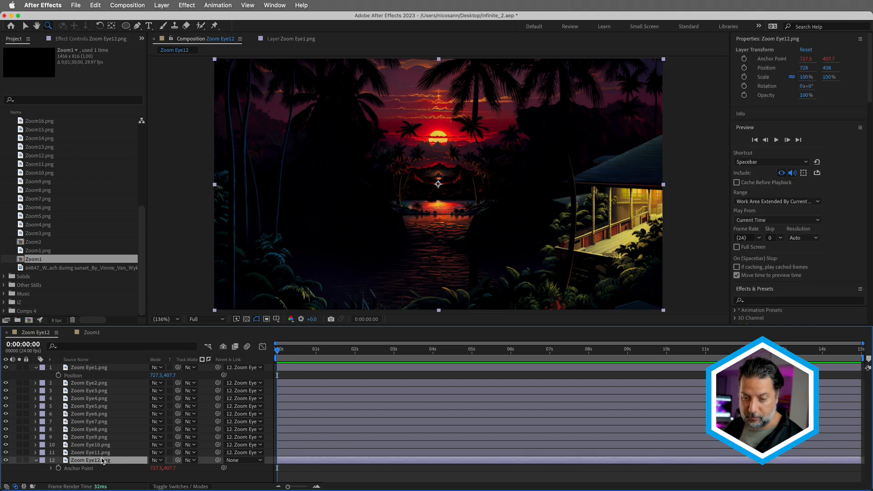
{"action": "key", "text": "s"}
{"action": "left_click", "coordinate": [58, 469]}
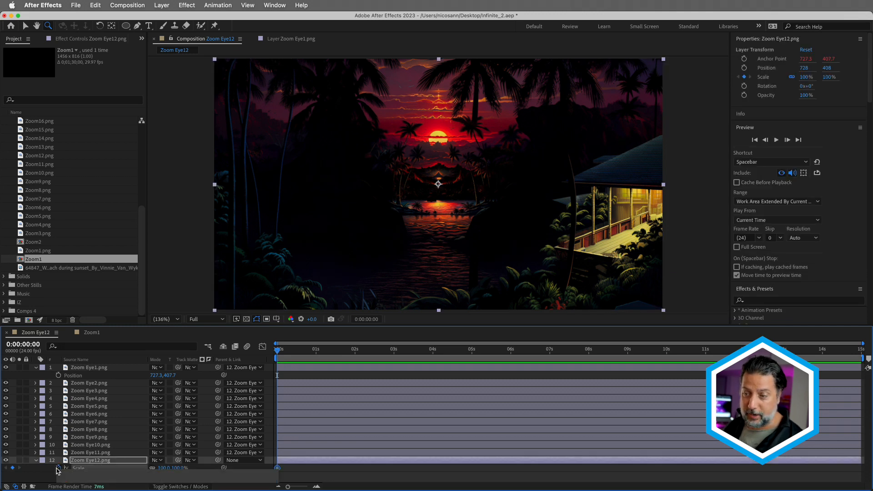
{"action": "key", "text": "End"}
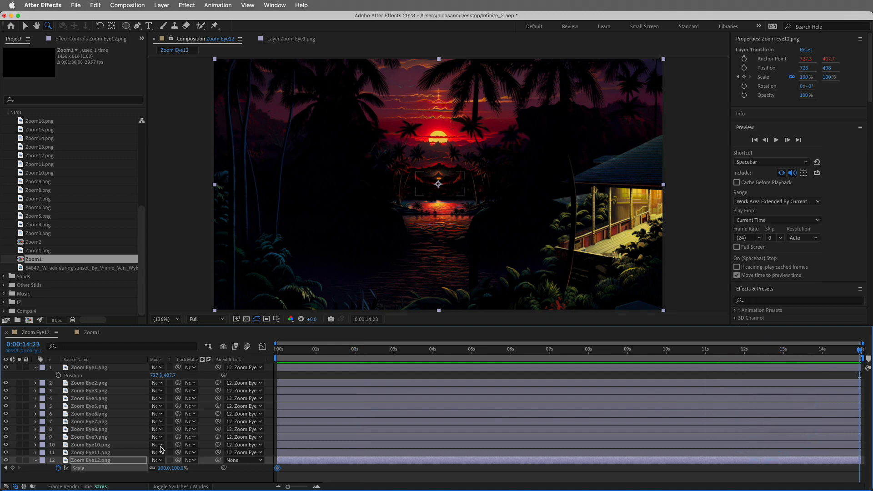
{"action": "left_click", "coordinate": [179, 468]}
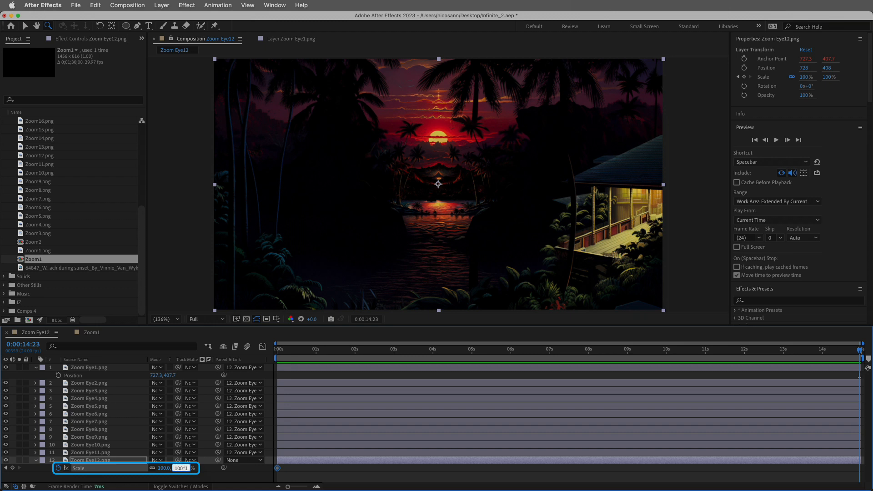
{"action": "key", "text": "Return"}
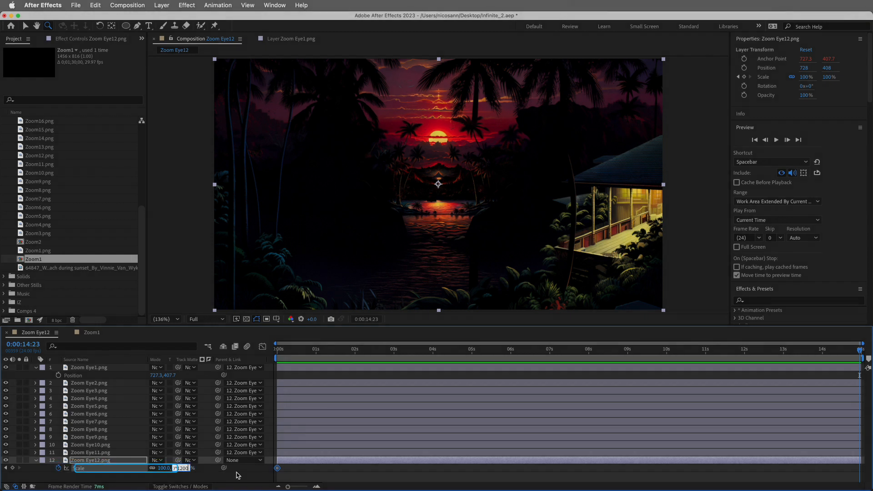
{"action": "left_click", "coordinate": [241, 476]}
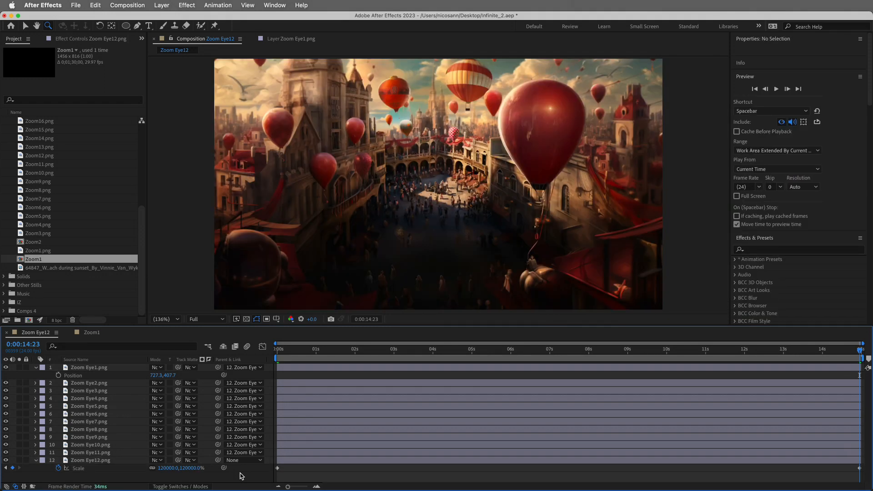
Check Zoom Eye1.png by toggling its visibility and solo, and increase Zoom Eye12.png's end scale to 142900%
{"action": "left_click", "coordinate": [6, 368]}
{"action": "left_click", "coordinate": [5, 368]}
{"action": "left_click", "coordinate": [19, 367]}
{"action": "left_click", "coordinate": [19, 368]}
{"action": "left_click_drag", "start_coordinate": [186, 471], "coordinate": [409, 489]}
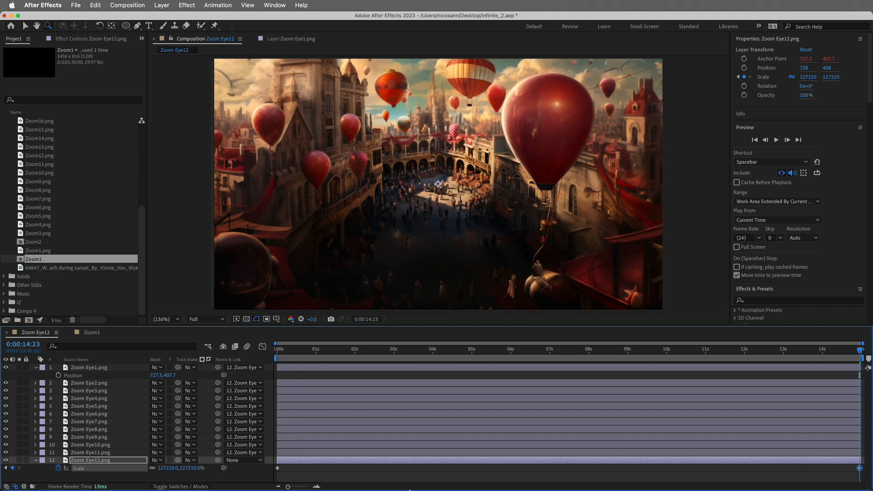
{"action": "left_click_drag", "start_coordinate": [182, 468], "coordinate": [371, 475]}
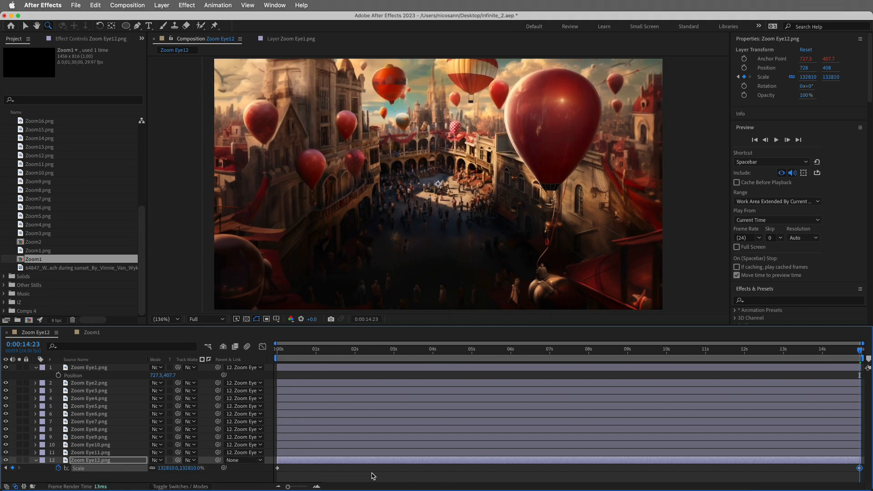
{"action": "left_click_drag", "start_coordinate": [181, 468], "coordinate": [414, 468]}
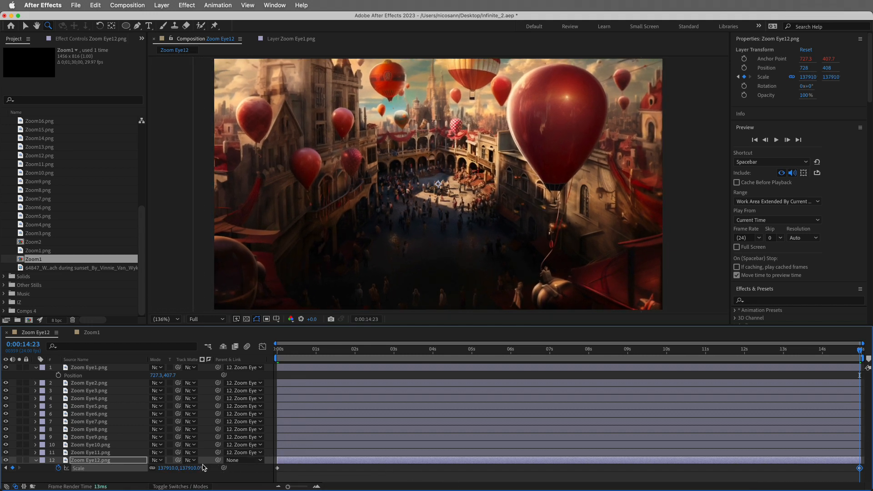
{"action": "left_click_drag", "start_coordinate": [181, 469], "coordinate": [427, 479]}
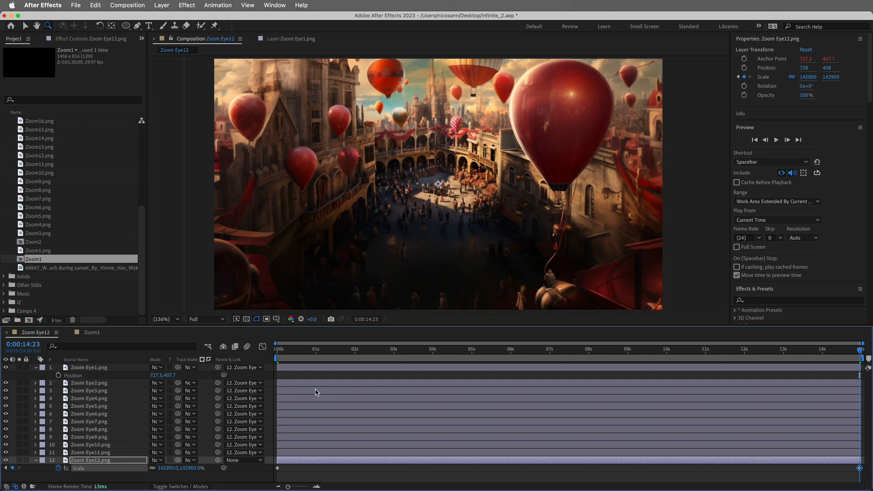
Preview the linear zoom and apply Exponential Scale to the two scale keyframes of Zoom Eye12.png
{"action": "key", "text": "space"}
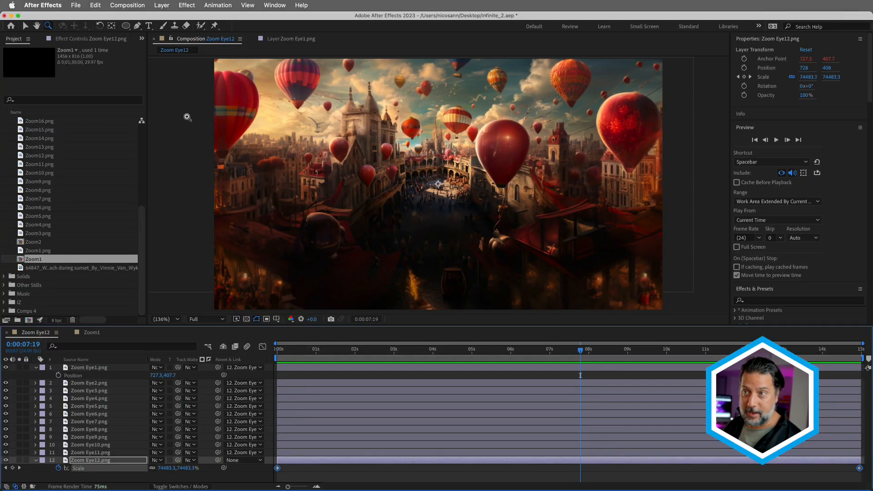
{"action": "left_click", "coordinate": [227, 4]}
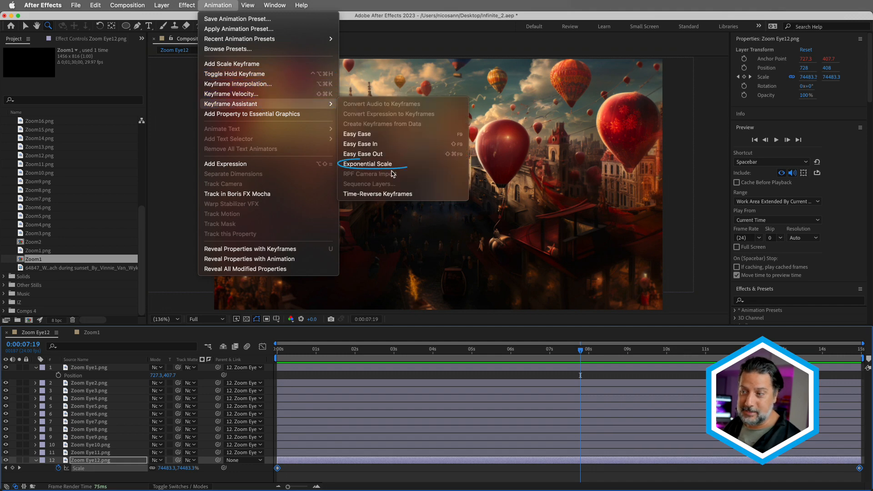
{"action": "left_click", "coordinate": [367, 164]}
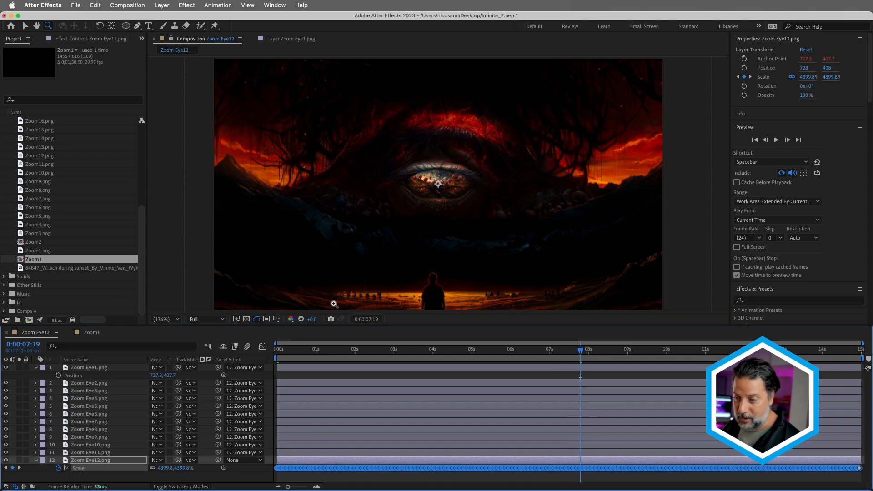
Preview the exponential zoom from the first frame, and move the current time to the last frame
{"action": "left_click_drag", "start_coordinate": [308, 353], "coordinate": [265, 352]}
{"action": "key", "text": "space"}
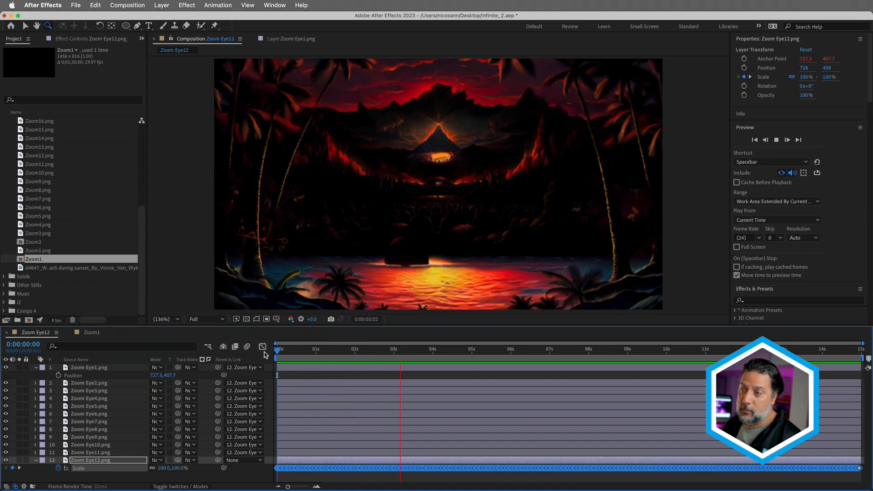
{"action": "key", "text": "space"}
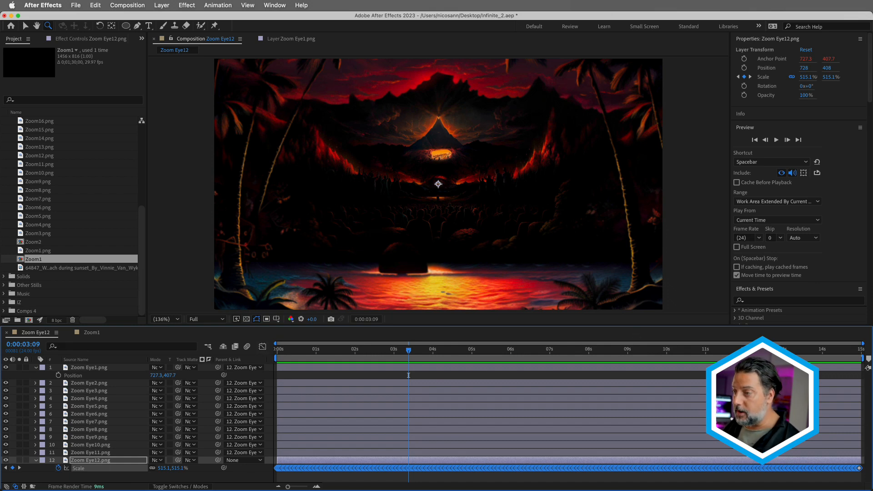
{"action": "left_click_drag", "start_coordinate": [825, 354], "coordinate": [862, 354]}
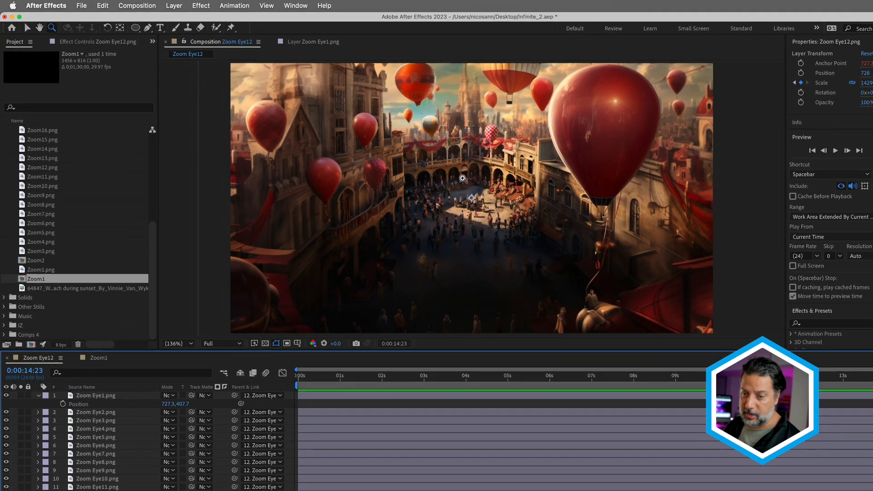
Collapse Zoom Eye1.png's properties, and add an adjustment layer above all Zoom Eye layers
{"action": "left_click", "coordinate": [33, 398]}
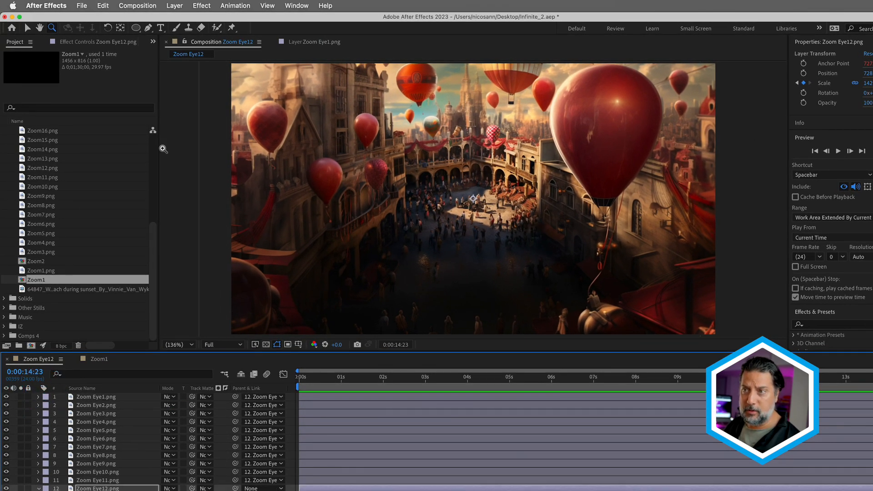
{"action": "left_click", "coordinate": [177, 5]}
{"action": "mouse_move", "coordinate": [196, 20]}
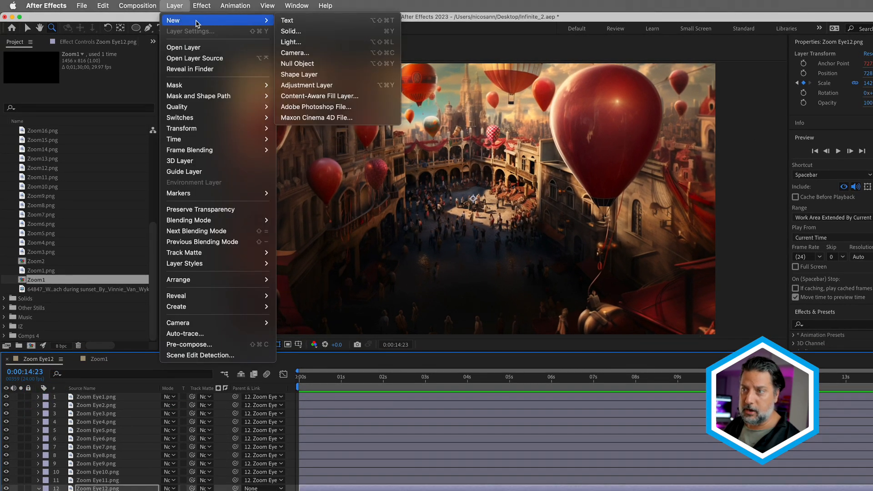
{"action": "left_click", "coordinate": [308, 87]}
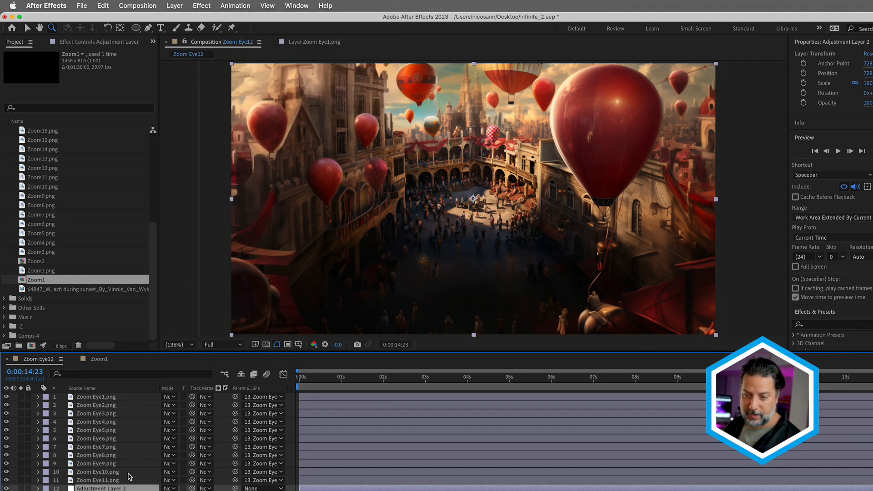
{"action": "left_click_drag", "start_coordinate": [119, 489], "coordinate": [136, 398]}
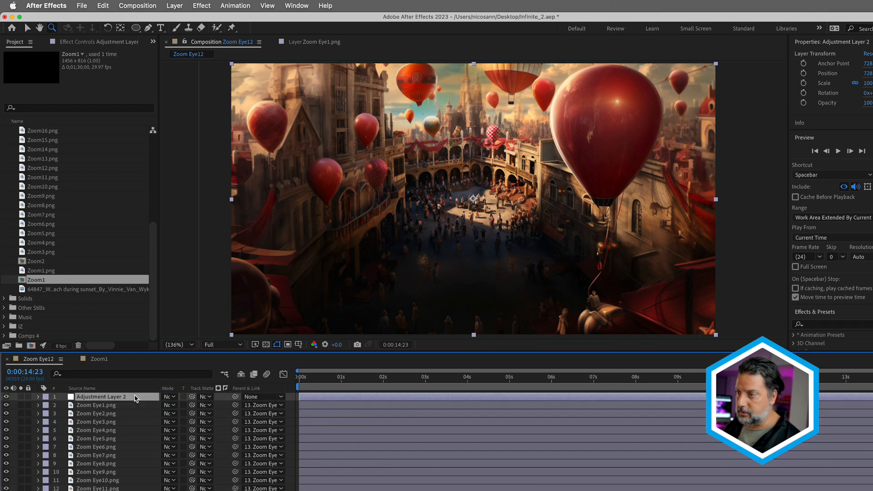
Search the effects for "s_effe" and apply Sapphire's S_Effect to the adjustment layer
{"action": "left_click", "coordinate": [832, 325]}
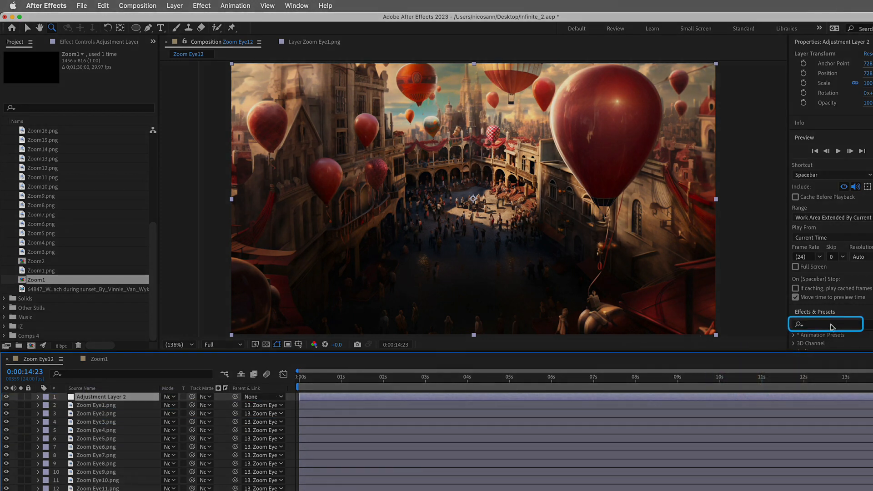
{"action": "type", "text": "s"}
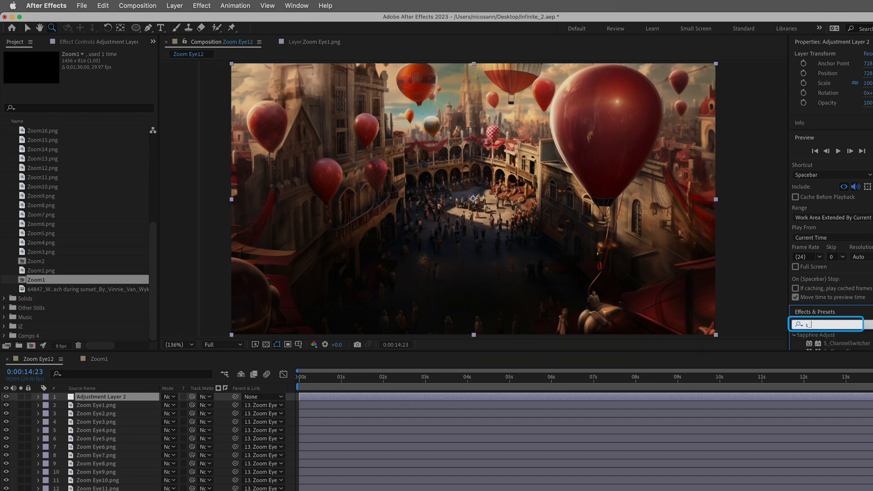
{"action": "type", "text": "_effe"}
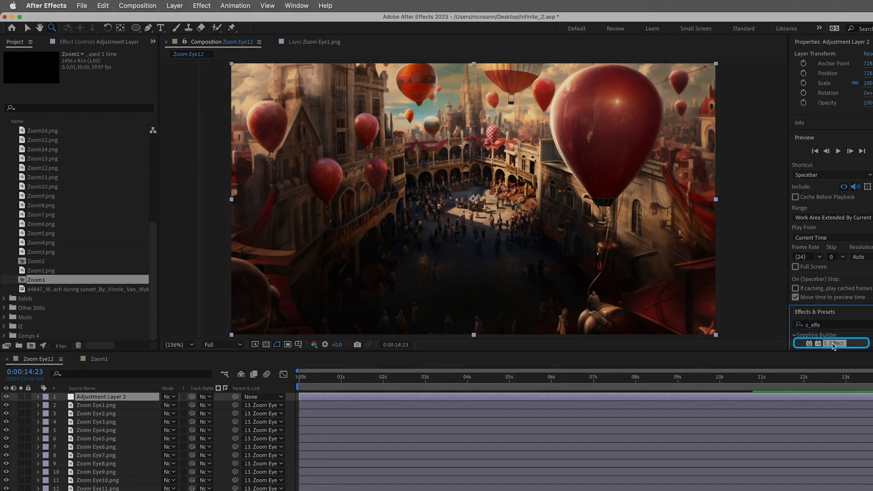
{"action": "left_click_drag", "start_coordinate": [834, 343], "coordinate": [395, 398]}
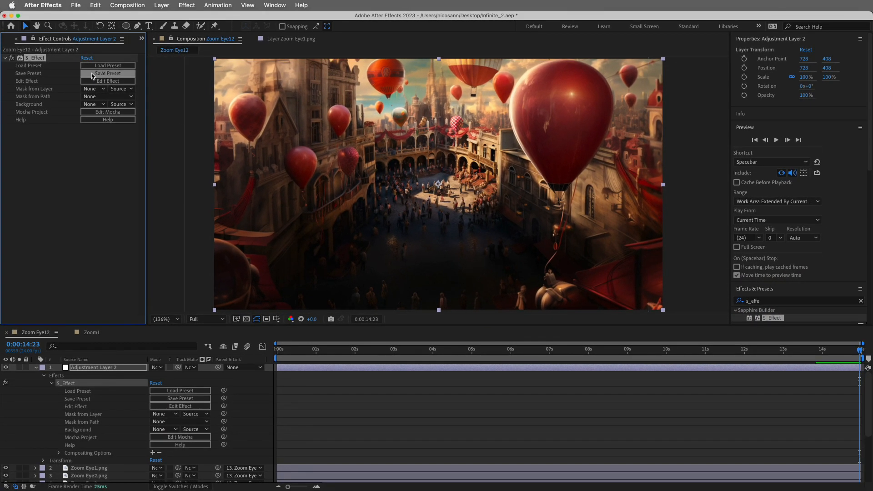
Search the S_Effect presets for "tilt" and load the Tilt-Shift v2 preset
{"action": "left_click", "coordinate": [99, 67]}
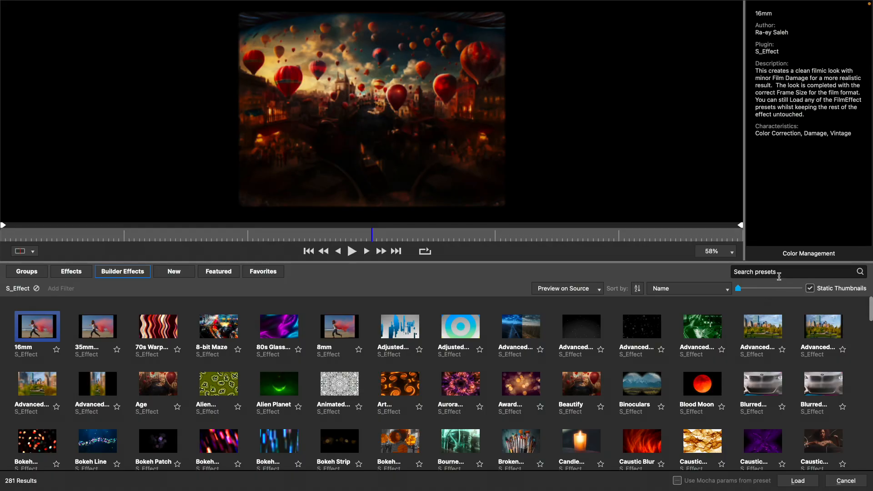
{"action": "left_click", "coordinate": [781, 273]}
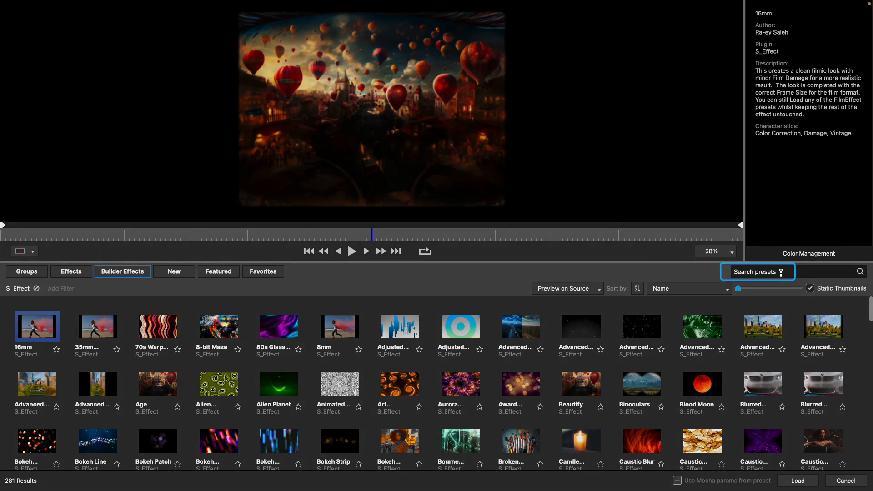
{"action": "type", "text": "tilt"}
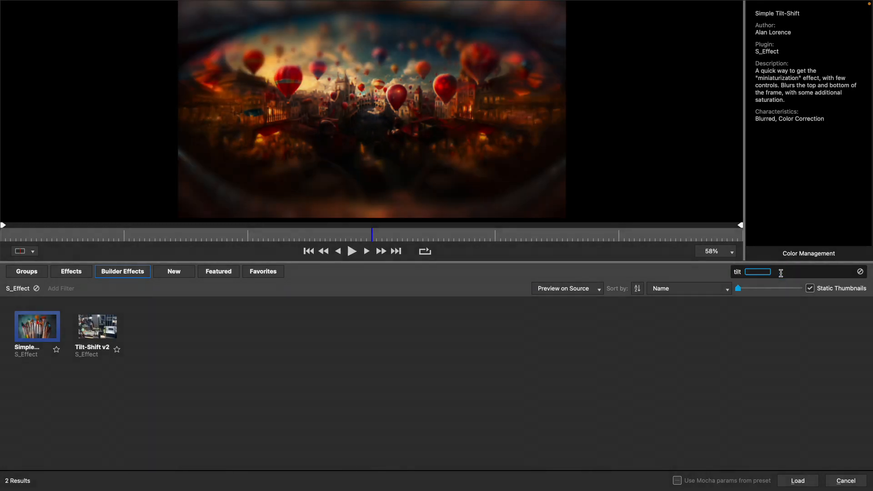
{"action": "left_click", "coordinate": [96, 330]}
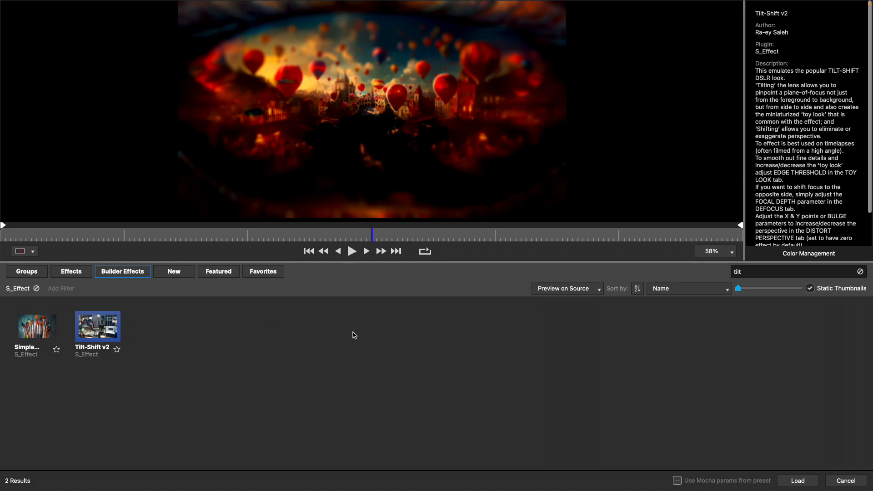
{"action": "left_click", "coordinate": [801, 480]}
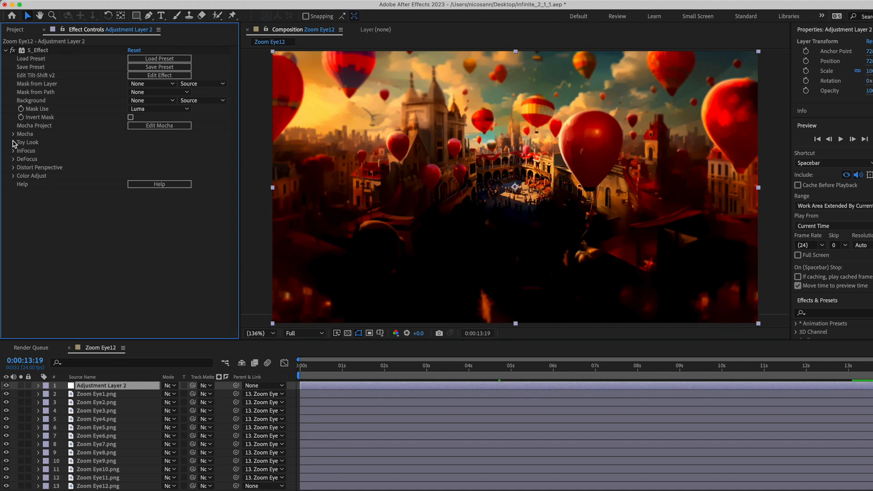
Turn S_Effect off and on to compare the frame with and without the tilt-shift look
{"action": "left_click", "coordinate": [14, 51]}
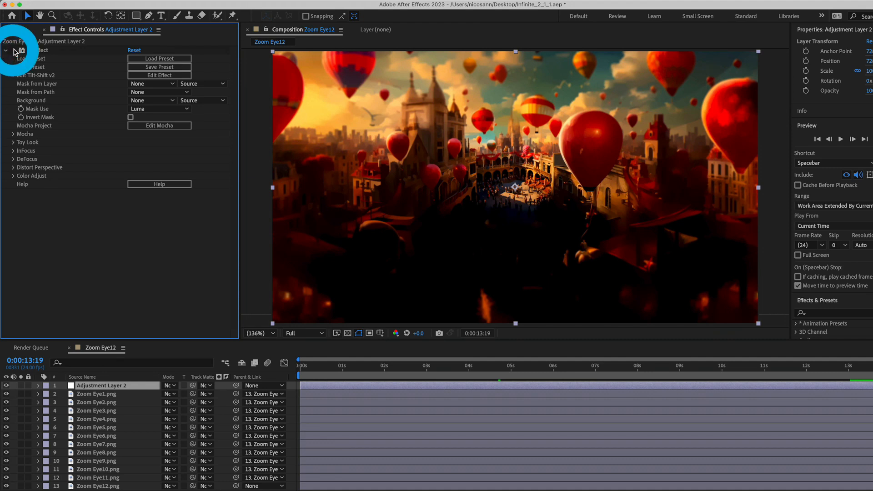
{"action": "left_click", "coordinate": [13, 51]}
{"action": "left_click", "coordinate": [14, 51]}
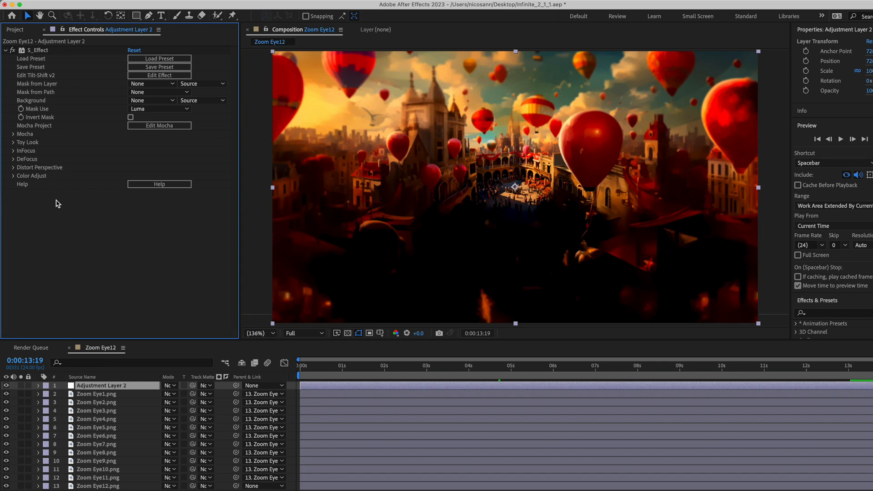
Set the Toy Look Blur Amount of S_Effect to 500, and collapse the Toy Look group
{"action": "left_click", "coordinate": [13, 142]}
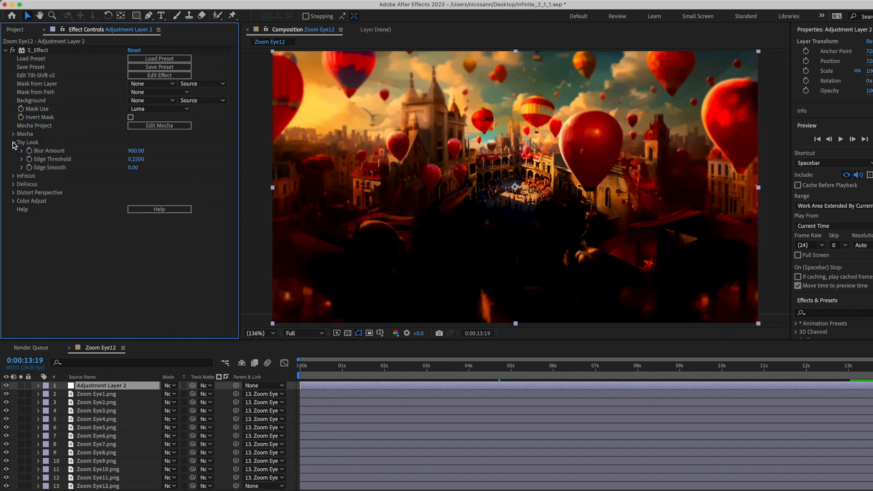
{"action": "left_click", "coordinate": [136, 151]}
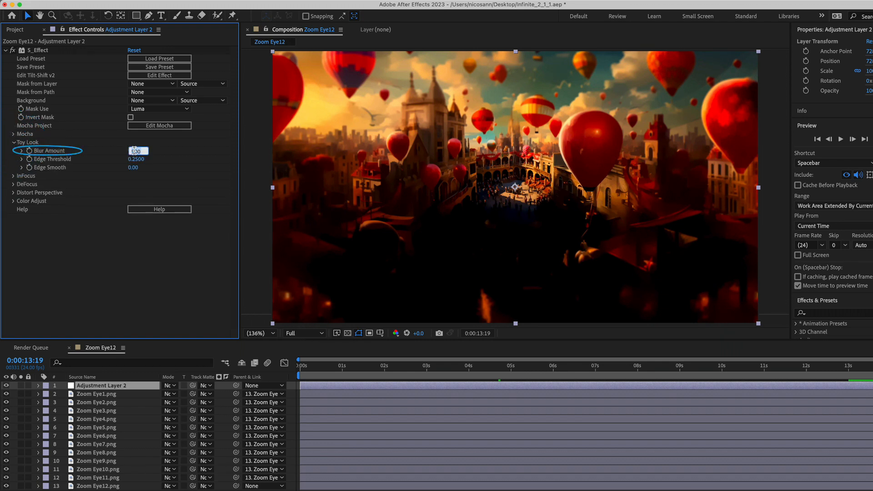
{"action": "type", "text": "500"}
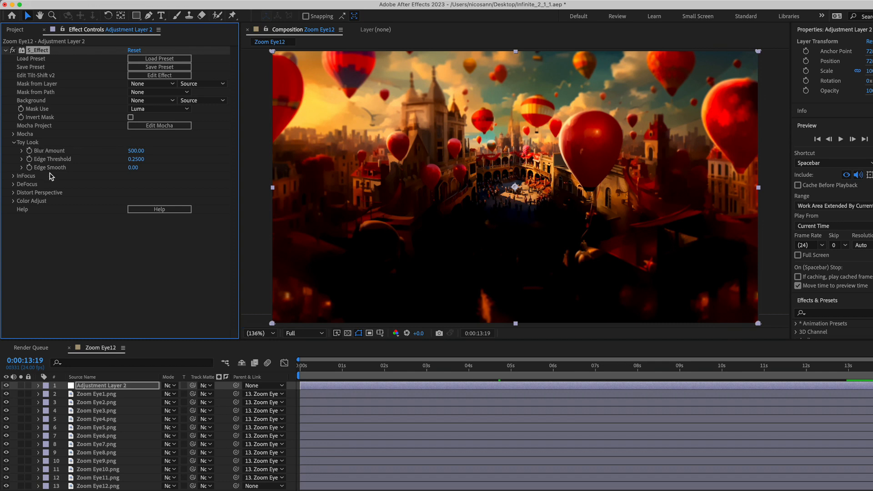
{"action": "left_click", "coordinate": [13, 144]}
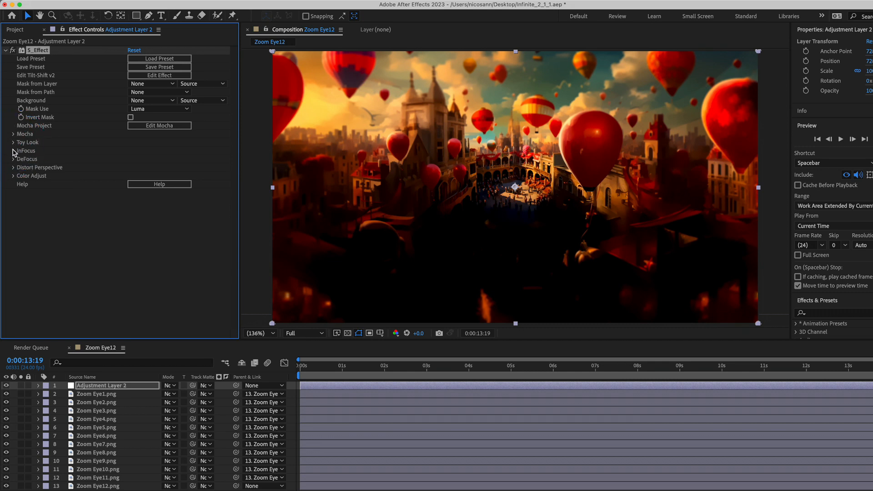
Place the InFocus Center above the image's middle at about 709.8, 253.8, and collapse the InFocus group
{"action": "left_click", "coordinate": [14, 151]}
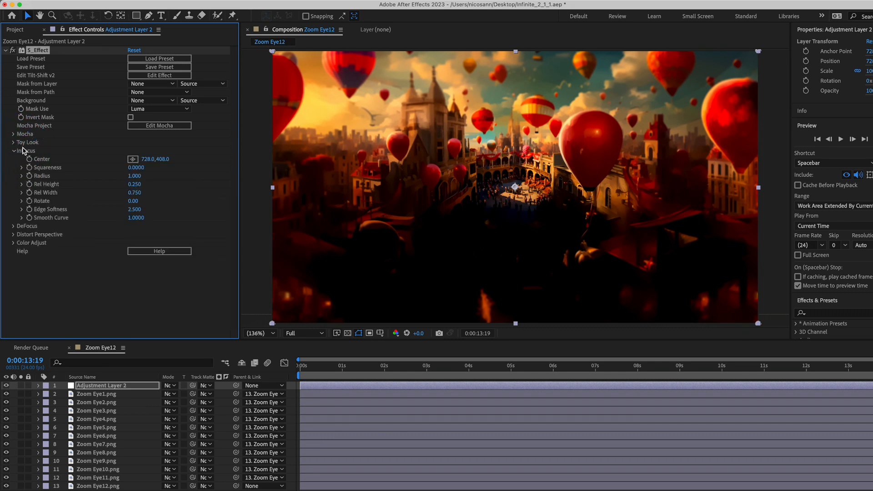
{"action": "left_click", "coordinate": [133, 159]}
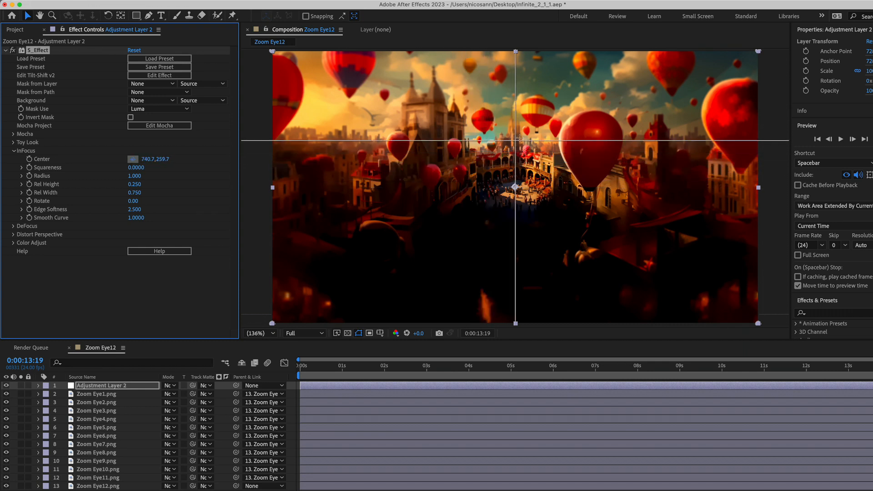
{"action": "left_click", "coordinate": [509, 135]}
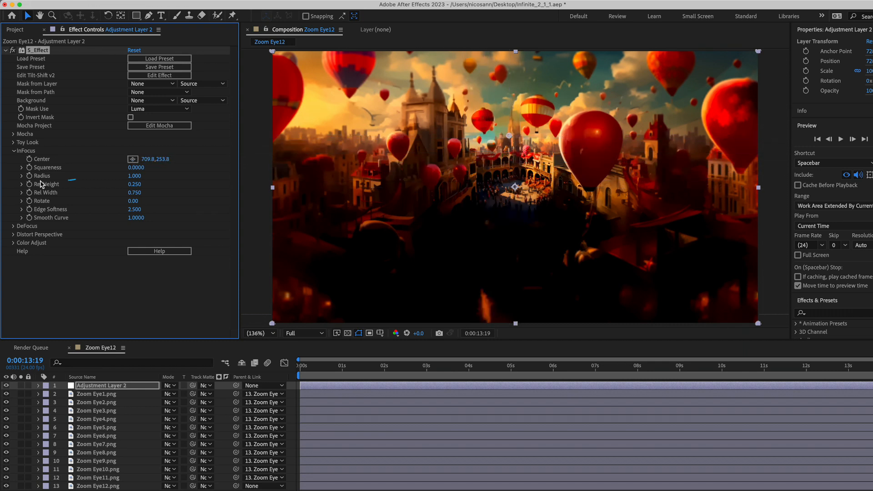
{"action": "left_click", "coordinate": [12, 150]}
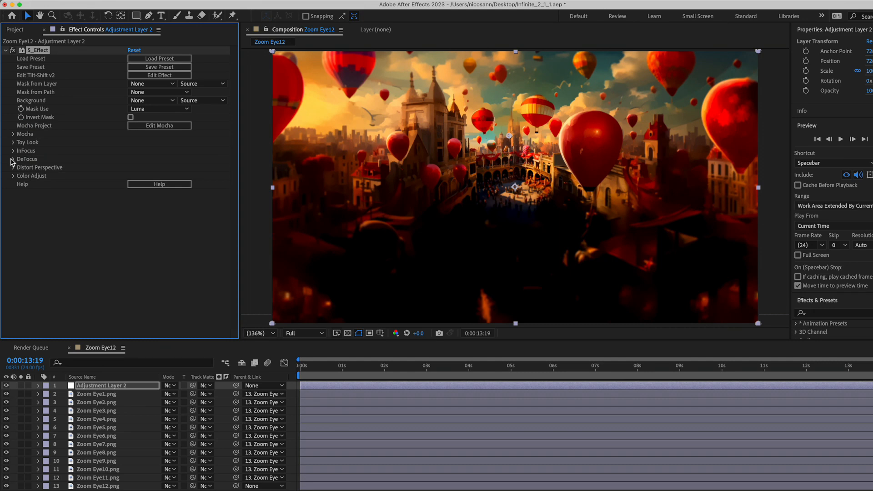
Set the DeFocus Depth Of Field to 0.2, and collapse the DeFocus group
{"action": "left_click", "coordinate": [13, 159]}
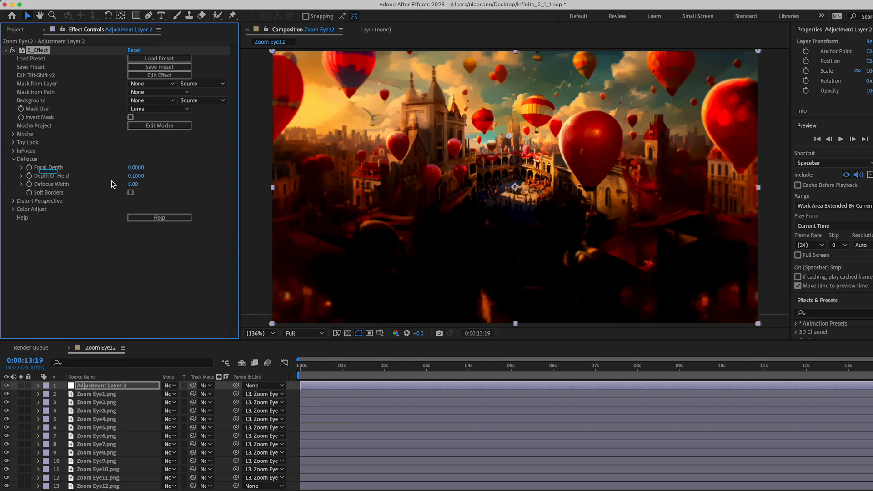
{"action": "left_click", "coordinate": [136, 177]}
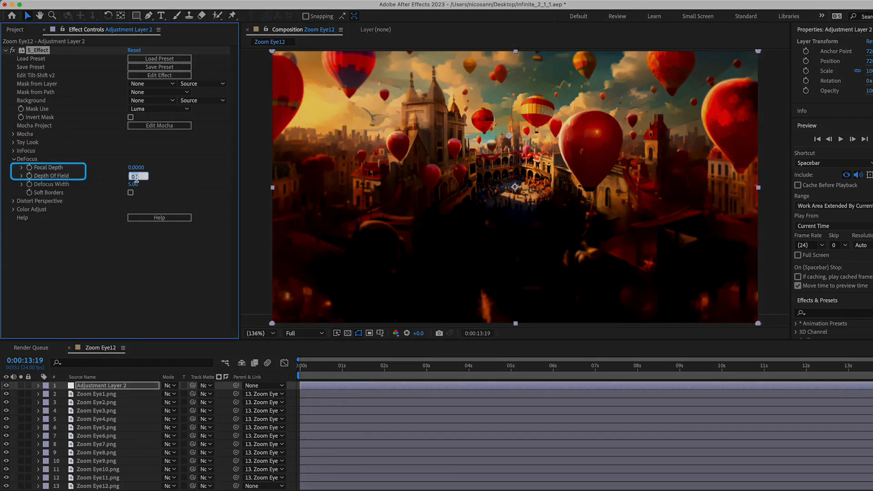
{"action": "key", "text": "BackSpace"}
{"action": "type", "text": ".2"}
{"action": "key", "text": "Return"}
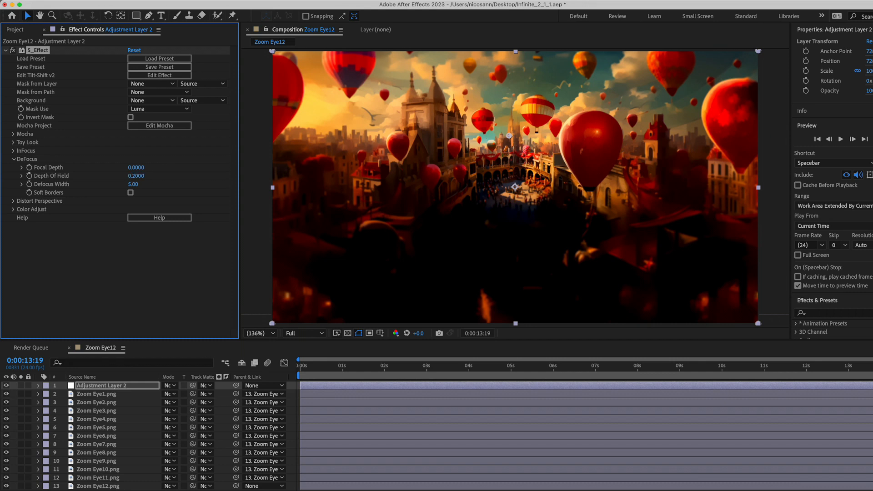
{"action": "left_click", "coordinate": [13, 159]}
Set the Saturation in S_Effect's Color Adjust group to 1.2
{"action": "left_click", "coordinate": [20, 176]}
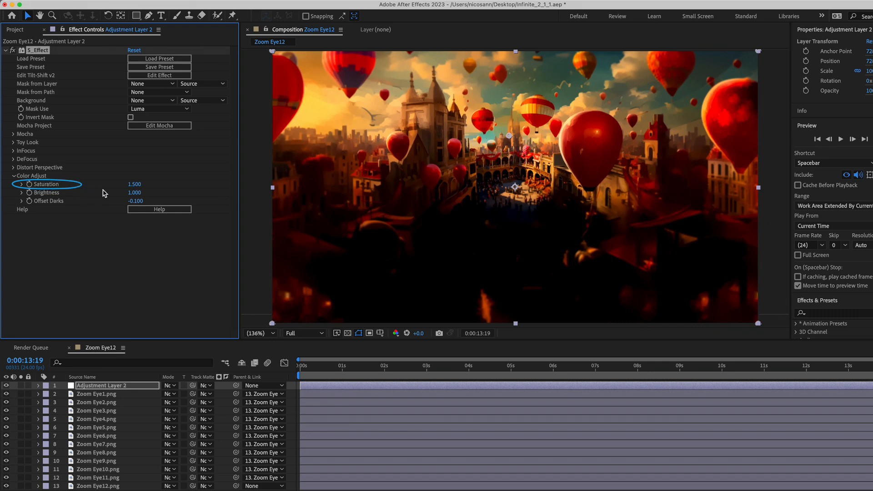
{"action": "left_click", "coordinate": [134, 184]}
{"action": "type", "text": "1.2"}
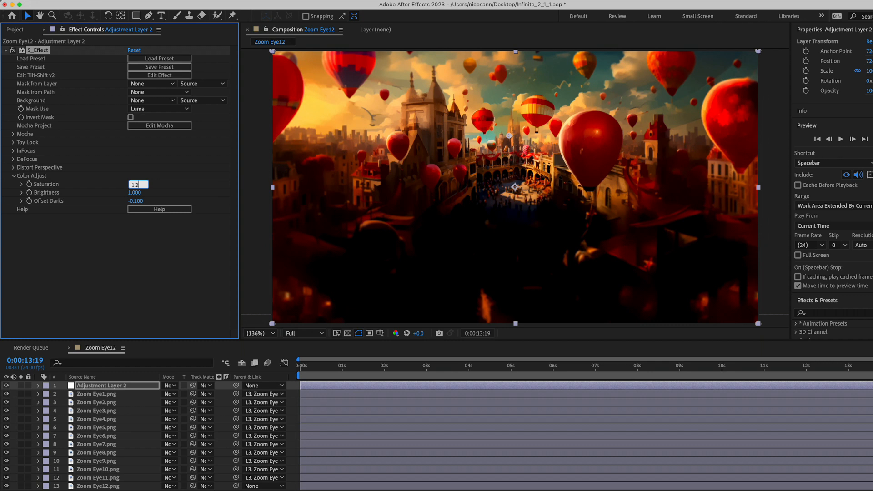
{"action": "key", "text": "Return"}
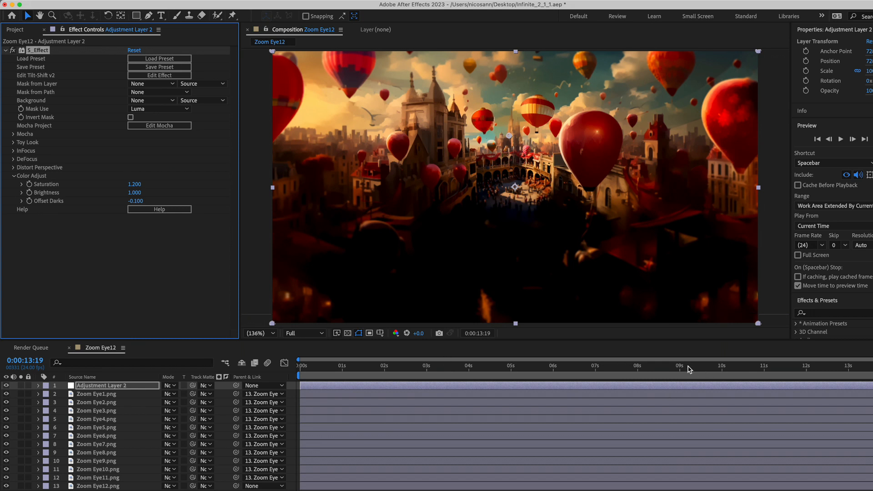
Add an Opacity keyframe of 0% to Adjustment Layer 2 at 0:00:10:00
{"action": "left_click", "coordinate": [340, 367]}
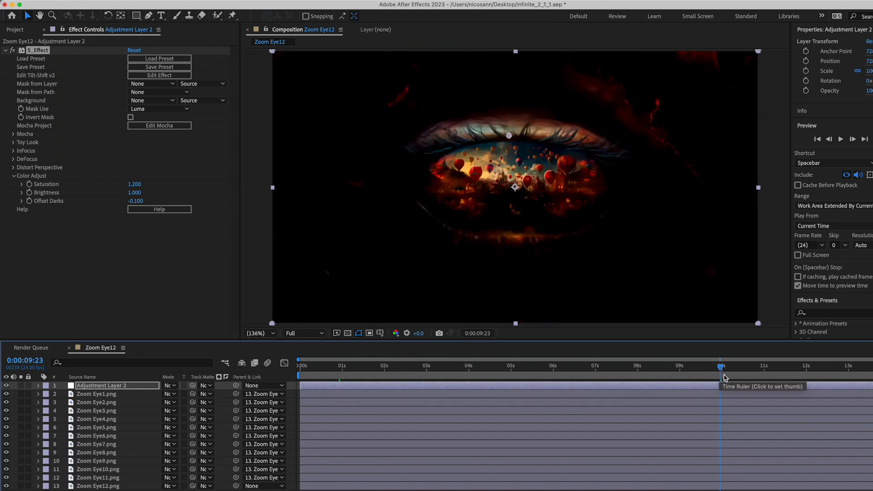
{"action": "left_click", "coordinate": [720, 386]}
{"action": "key", "text": "t"}
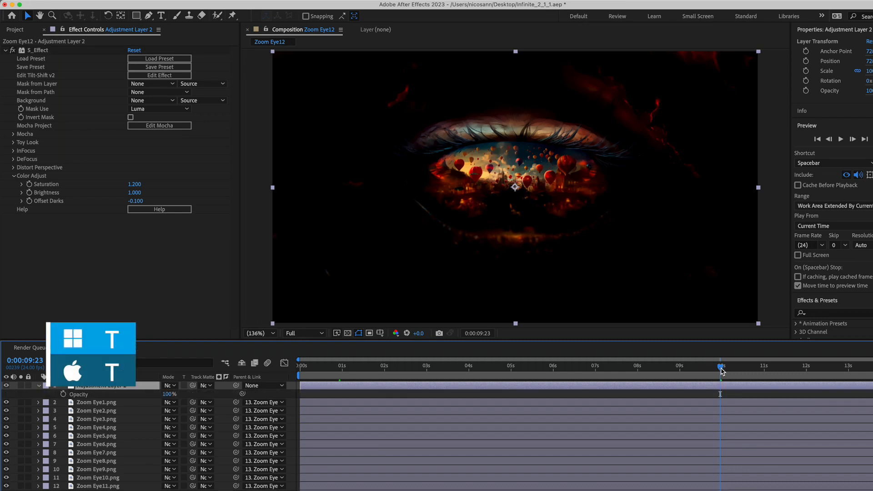
{"action": "left_click", "coordinate": [722, 368]}
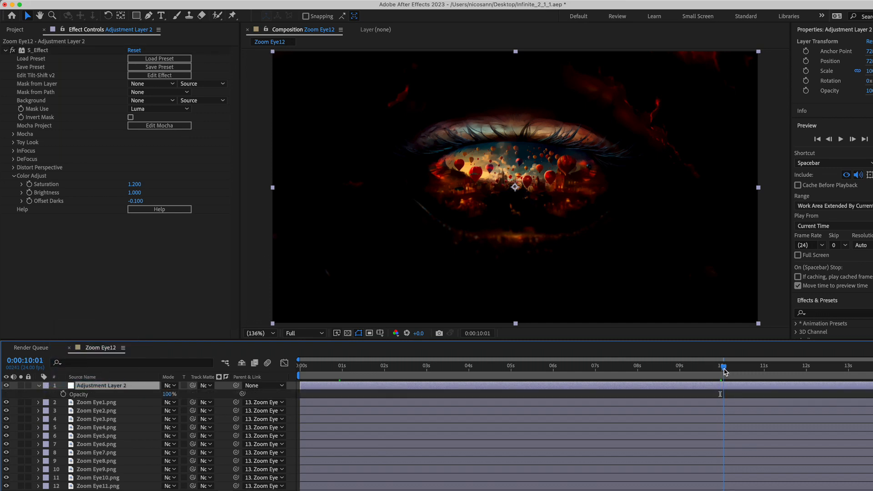
{"action": "left_click", "coordinate": [64, 395]}
{"action": "left_click", "coordinate": [168, 395]}
{"action": "key", "text": "Return"}
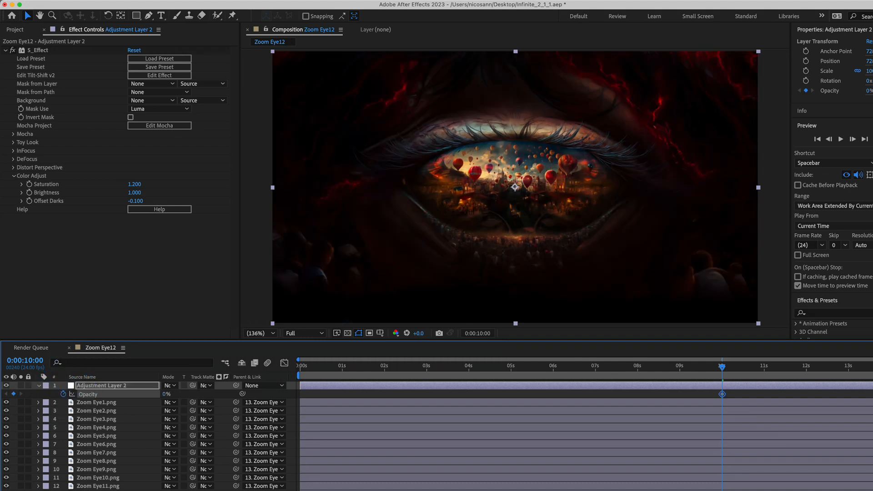
Preview forward to 0:00:13:23, and keyframe Adjustment Layer 2's Opacity at 100% there
{"action": "left_click_drag", "start_coordinate": [728, 383], "coordinate": [791, 394]}
{"action": "key", "text": "space"}
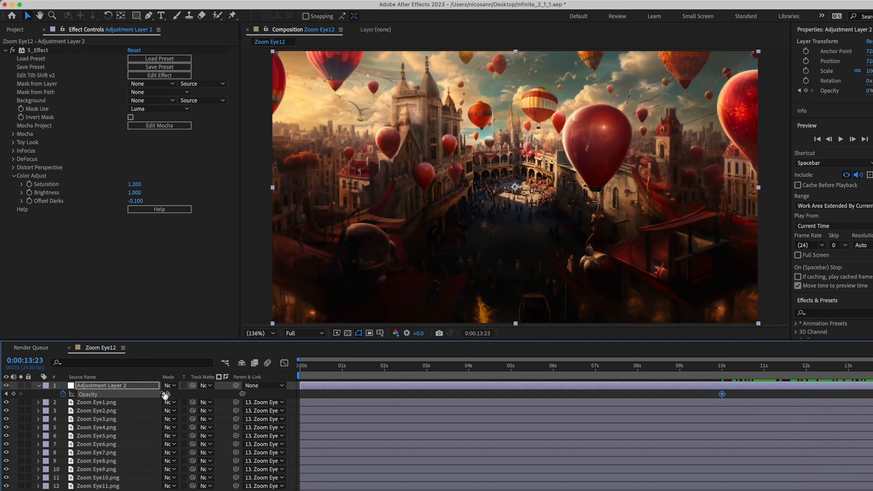
{"action": "left_click_drag", "start_coordinate": [166, 395], "coordinate": [239, 405]}
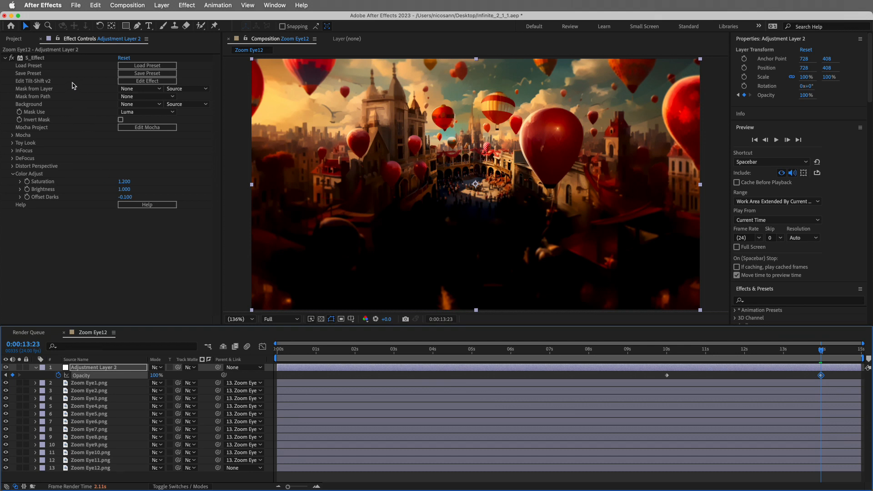
Open Tilt-Shift v2 for editing and inspect its Toy Look, DeFocus, Distort Perspective and Color Adjust nodes
{"action": "left_click", "coordinate": [147, 81]}
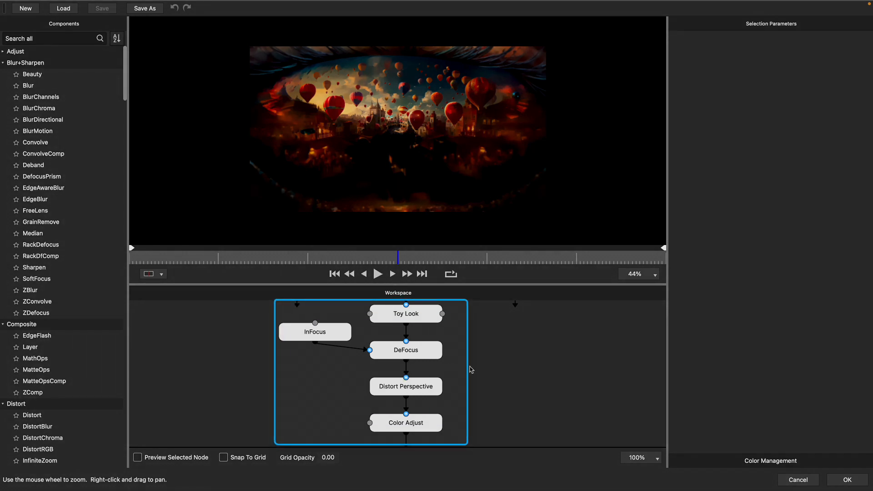
{"action": "scroll", "coordinate": [471, 370], "scroll_direction": "down", "scroll_amount": 2}
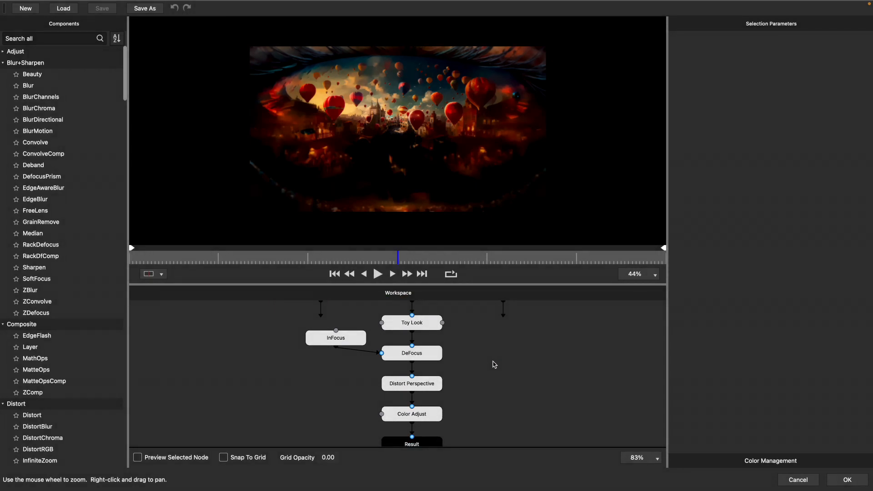
{"action": "left_click", "coordinate": [419, 328]}
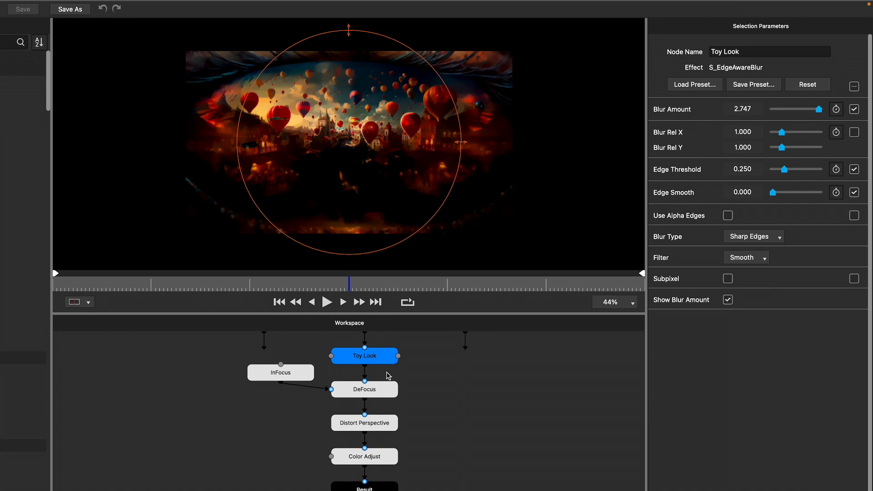
{"action": "left_click", "coordinate": [375, 394]}
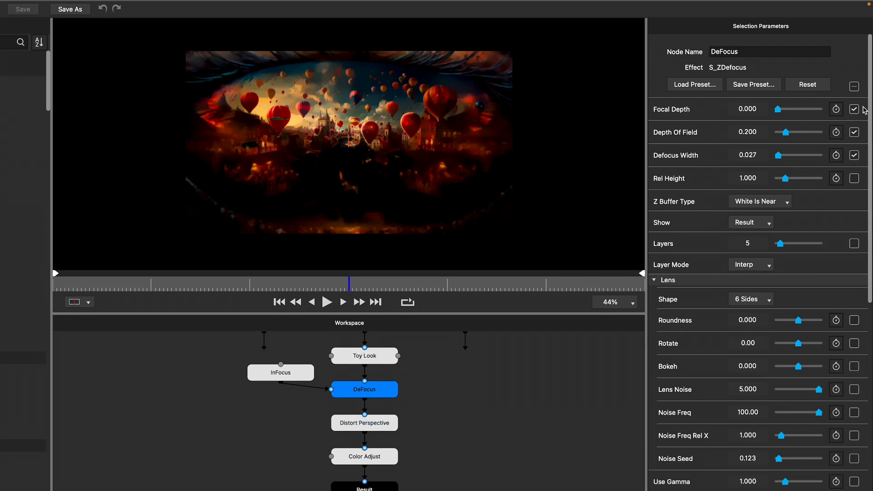
{"action": "left_click", "coordinate": [384, 424]}
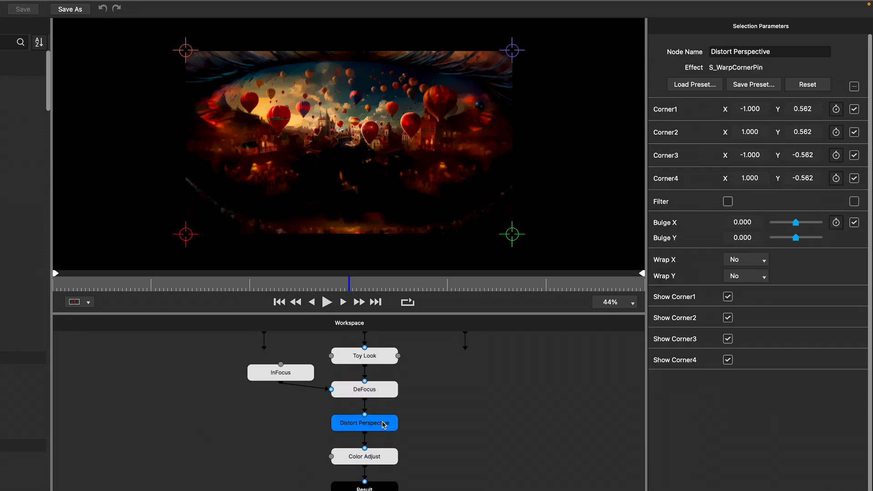
{"action": "left_click", "coordinate": [388, 459]}
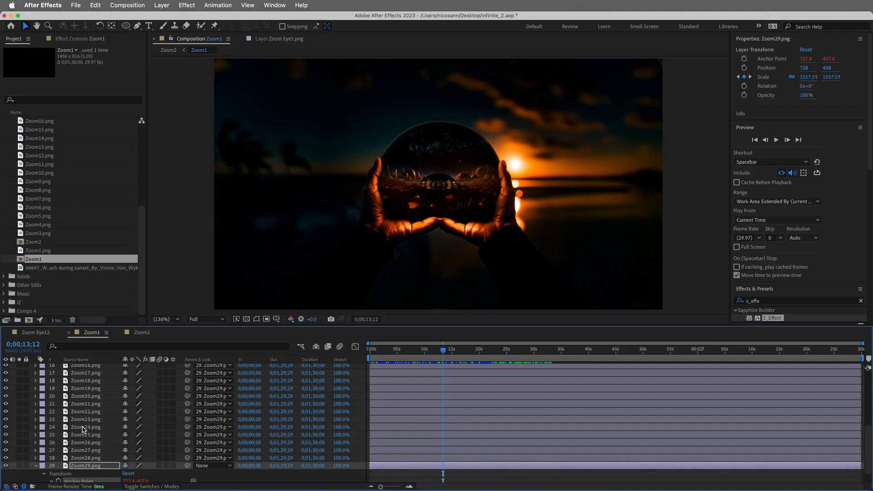
Review the layer stack of the Zoom1 composition, including the Anchor Point expression on Zoom29.png
{"action": "scroll", "coordinate": [83, 429], "scroll_direction": "down", "scroll_amount": 2}
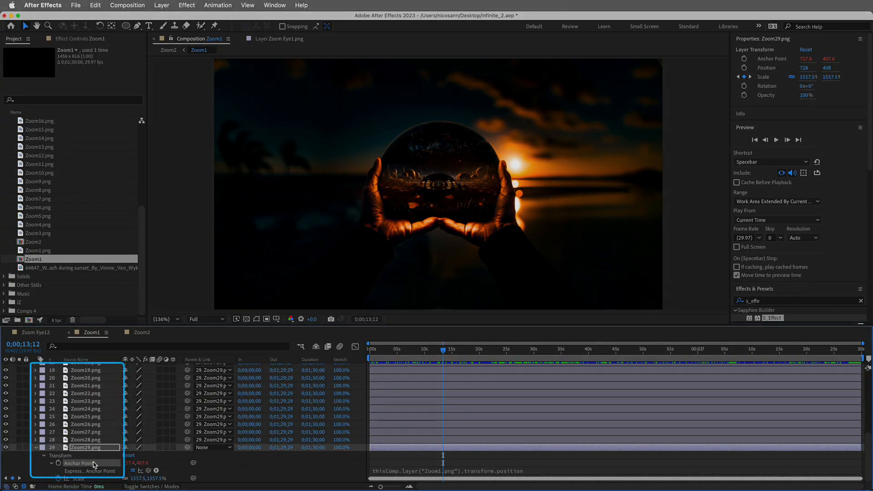
{"action": "scroll", "coordinate": [92, 457], "scroll_direction": "up", "scroll_amount": 5}
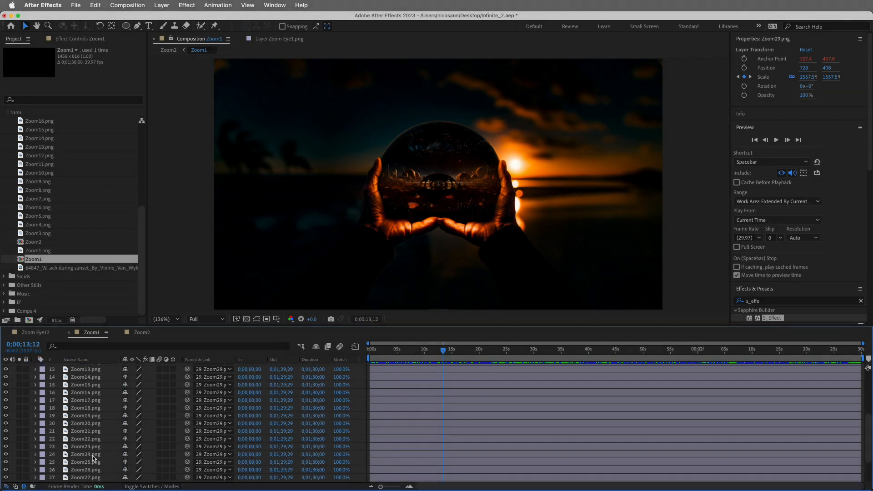
{"action": "scroll", "coordinate": [100, 445], "scroll_direction": "up", "scroll_amount": 5}
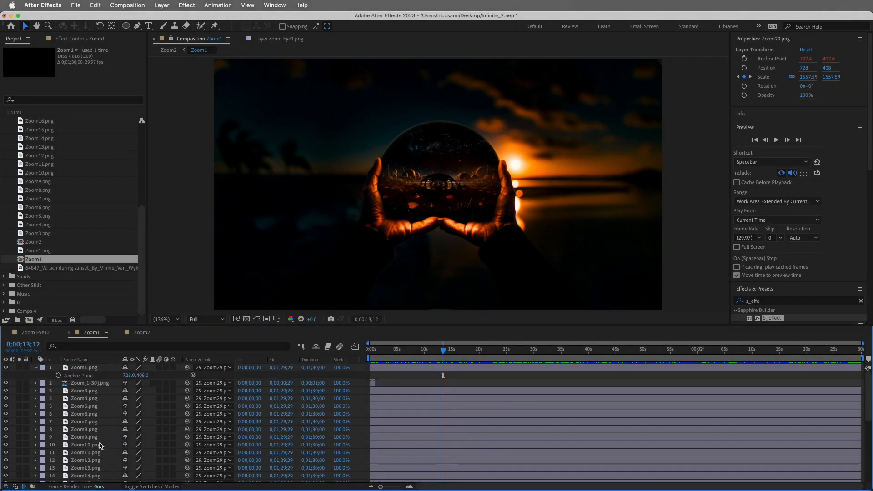
Open the Zoom2 composition, show the Zoom1 layer's Time Remap from the first frame, and scrub to 0;00;05;02
{"action": "left_click", "coordinate": [138, 334]}
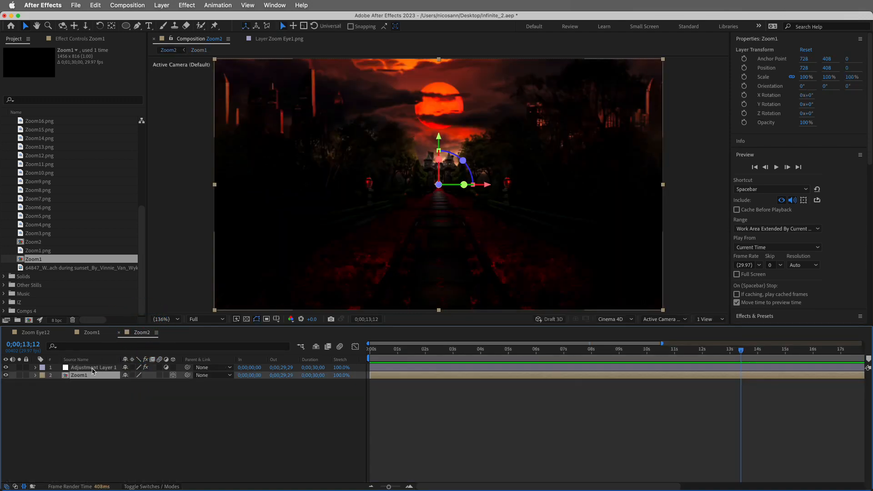
{"action": "key", "text": "Home"}
{"action": "key", "text": "super+alt+t"}
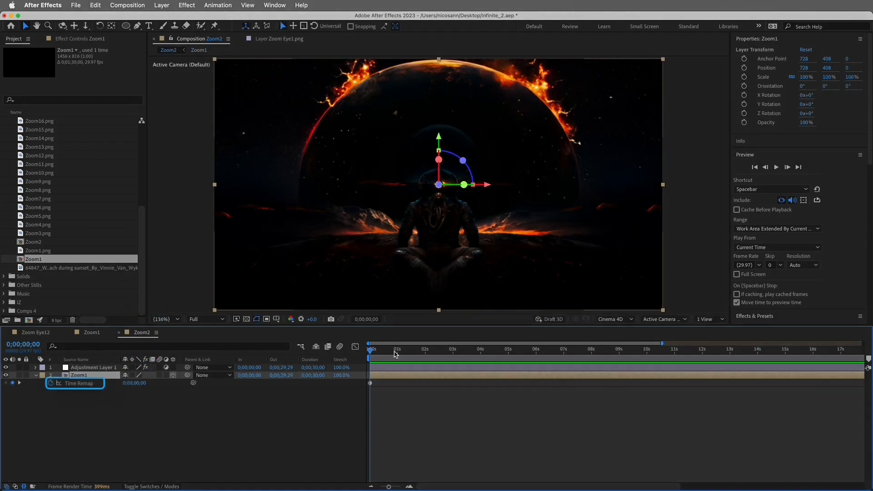
{"action": "left_click_drag", "start_coordinate": [370, 383], "coordinate": [510, 382]}
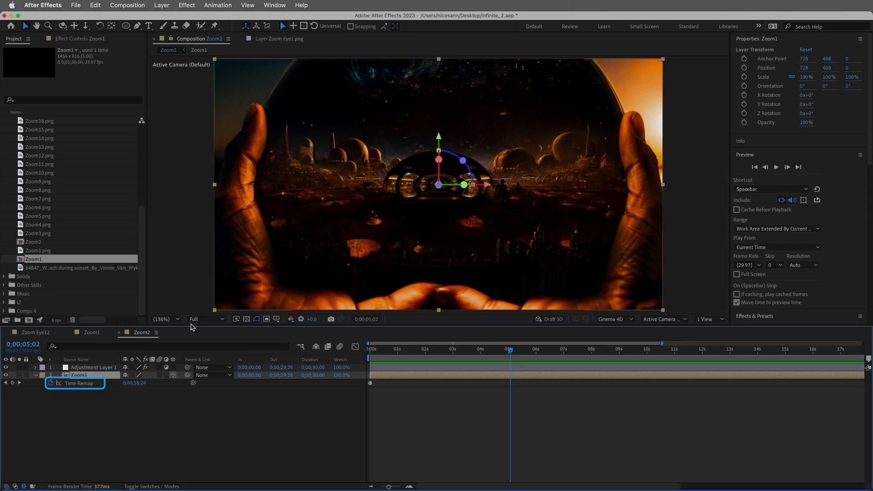
Inspect the S_UltraGlow and BCC+Light Flicker settings on Adjustment Layer 1 in the Zoom2 composition
{"action": "left_click", "coordinate": [87, 368]}
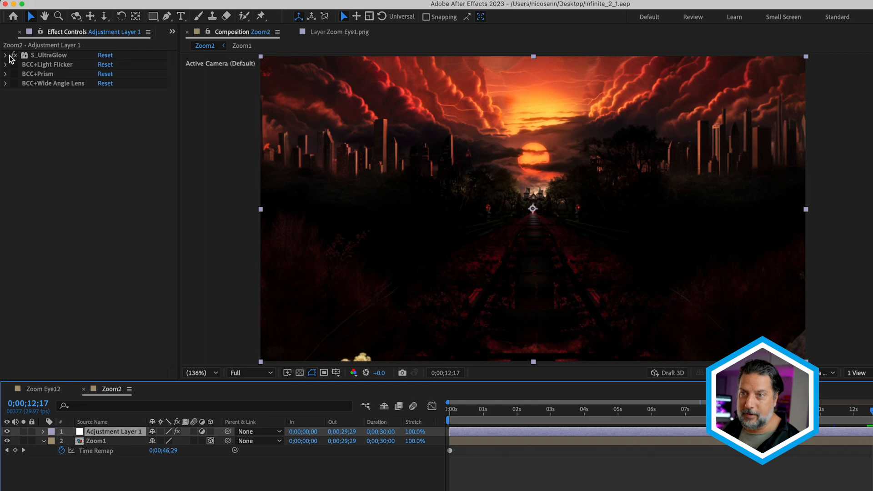
{"action": "left_click", "coordinate": [6, 55]}
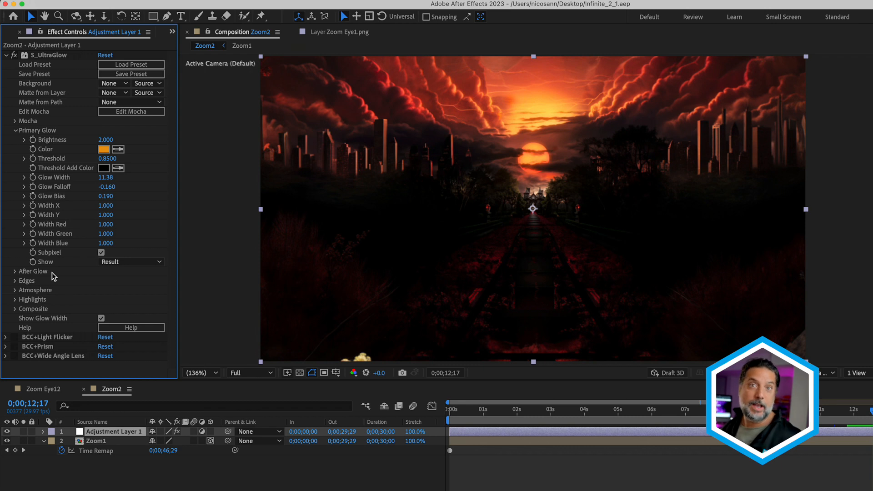
{"action": "left_click", "coordinate": [6, 55]}
{"action": "left_click", "coordinate": [6, 65]}
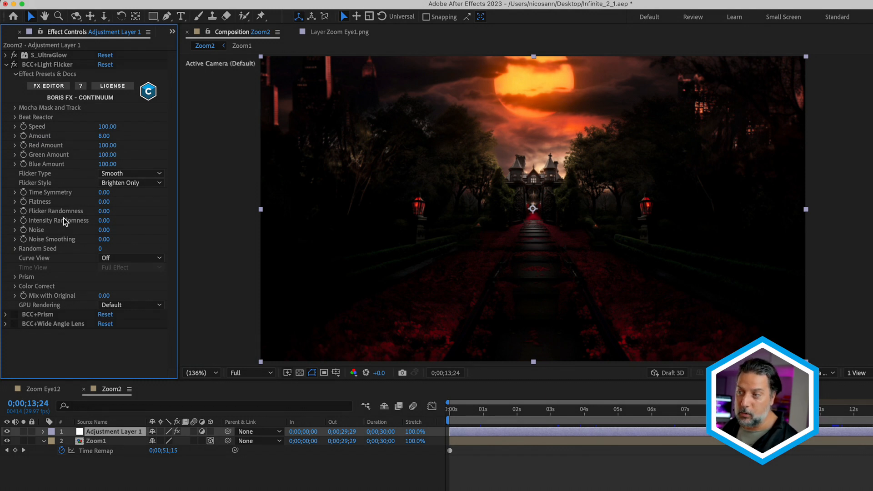
{"action": "left_click", "coordinate": [6, 67]}
Enable the BCC+Prism and BCC+Wide Angle Lens effects on Adjustment Layer 1, comparing the frame with and without the lens distortion
{"action": "left_click", "coordinate": [14, 74]}
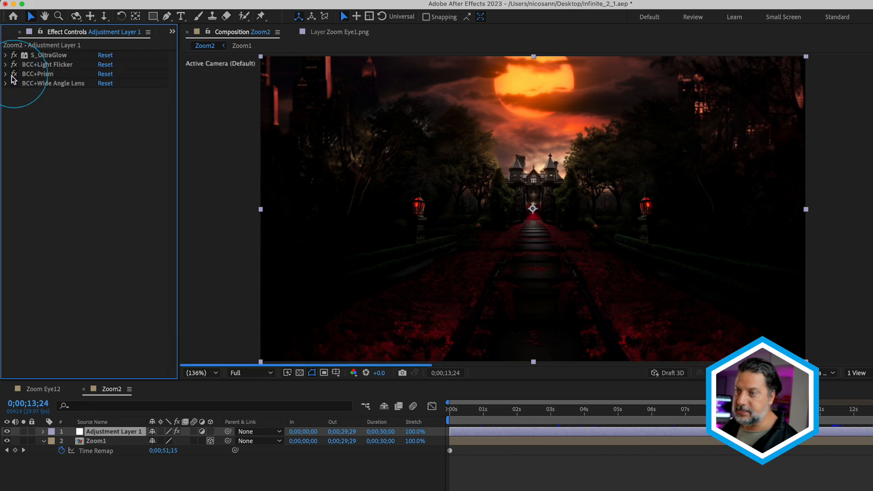
{"action": "left_click", "coordinate": [12, 76]}
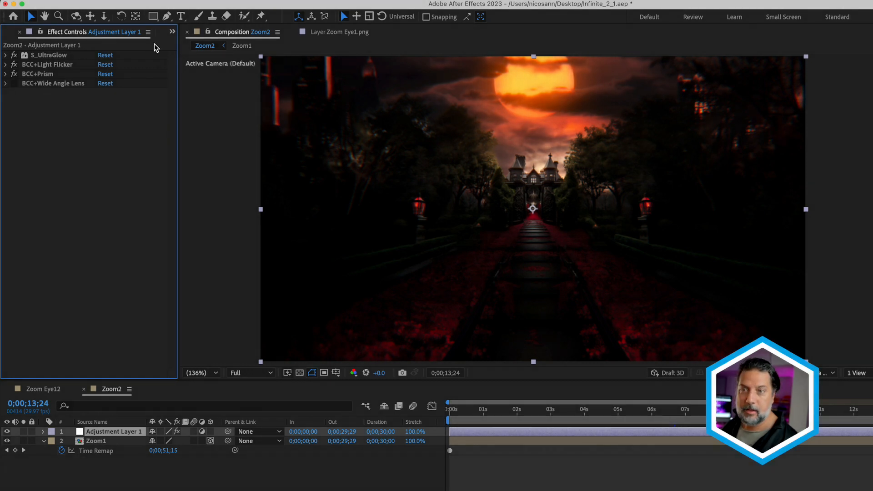
{"action": "left_click", "coordinate": [15, 83]}
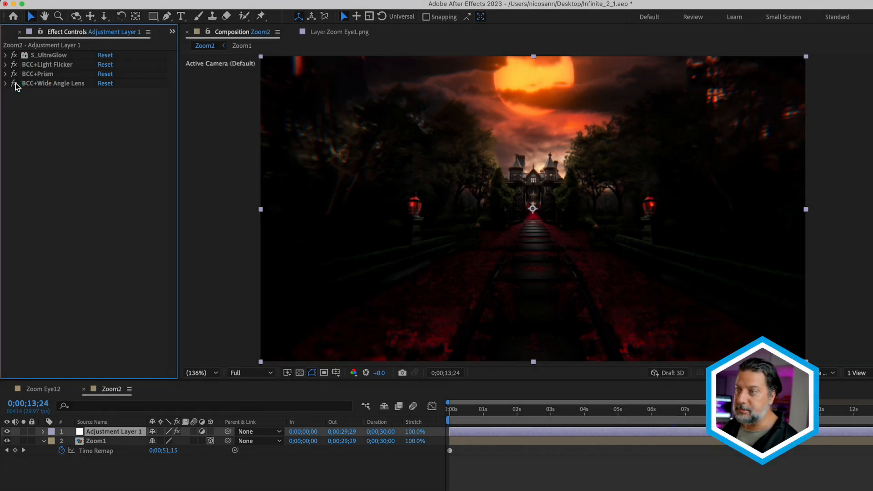
{"action": "left_click", "coordinate": [15, 84]}
{"action": "left_click", "coordinate": [15, 85]}
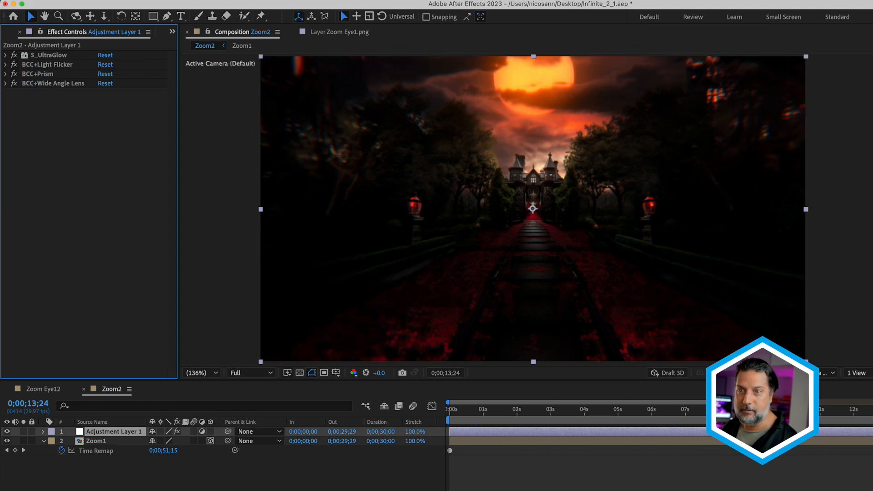
Compare BCC+Wide Angle Lens on and off at 0;00;01;03, and set its Distortion to 5.50
{"action": "left_click", "coordinate": [5, 84]}
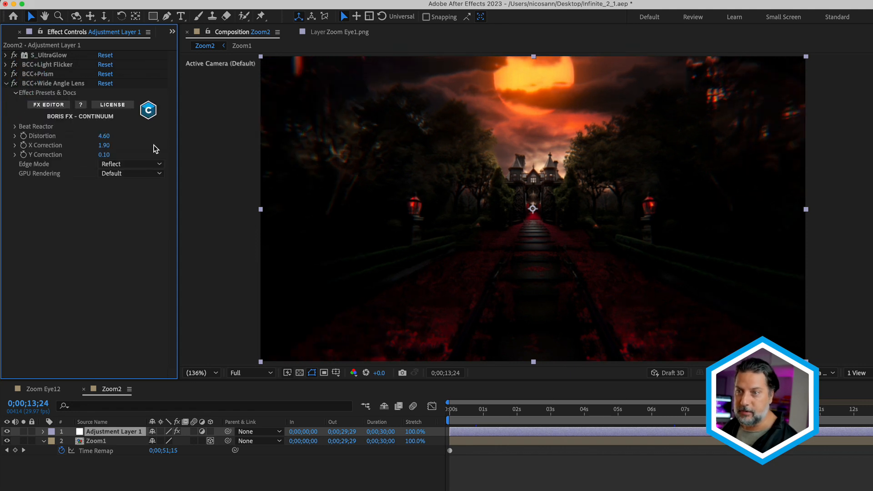
{"action": "left_click", "coordinate": [487, 416]}
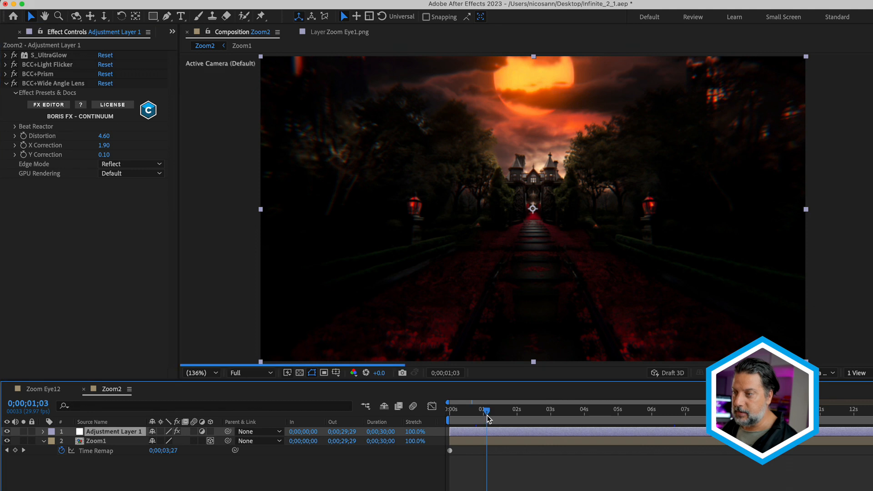
{"action": "left_click", "coordinate": [15, 84]}
{"action": "left_click", "coordinate": [15, 84]}
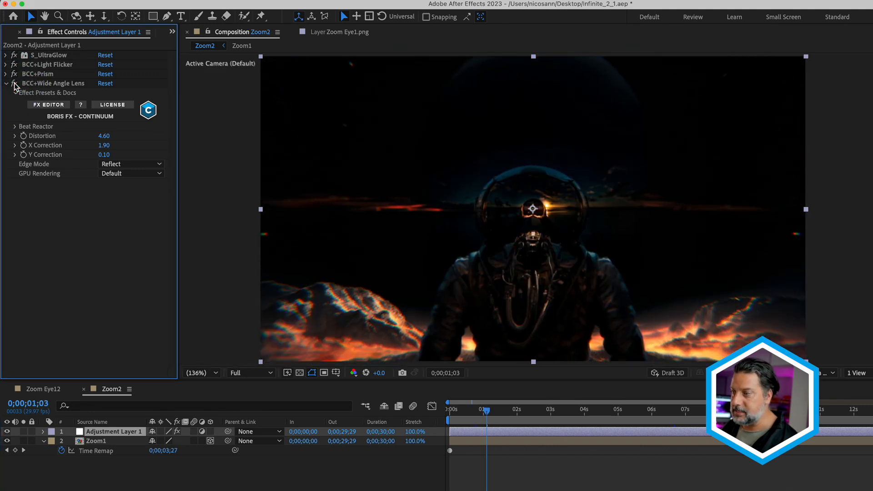
{"action": "left_click", "coordinate": [15, 85]}
{"action": "left_click", "coordinate": [15, 84]}
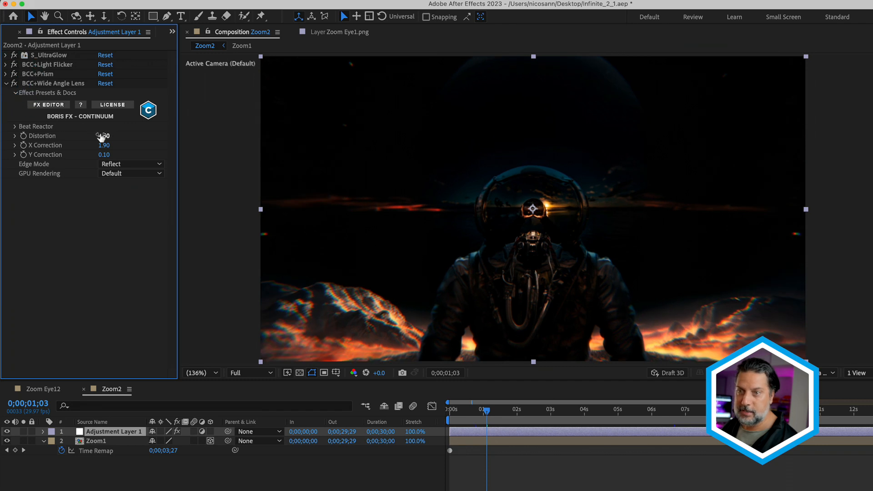
{"action": "left_click_drag", "start_coordinate": [101, 136], "coordinate": [108, 138]}
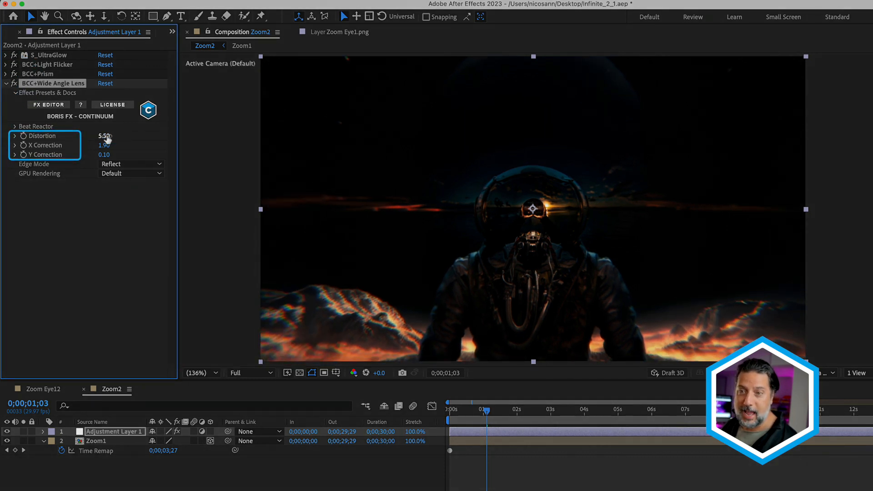